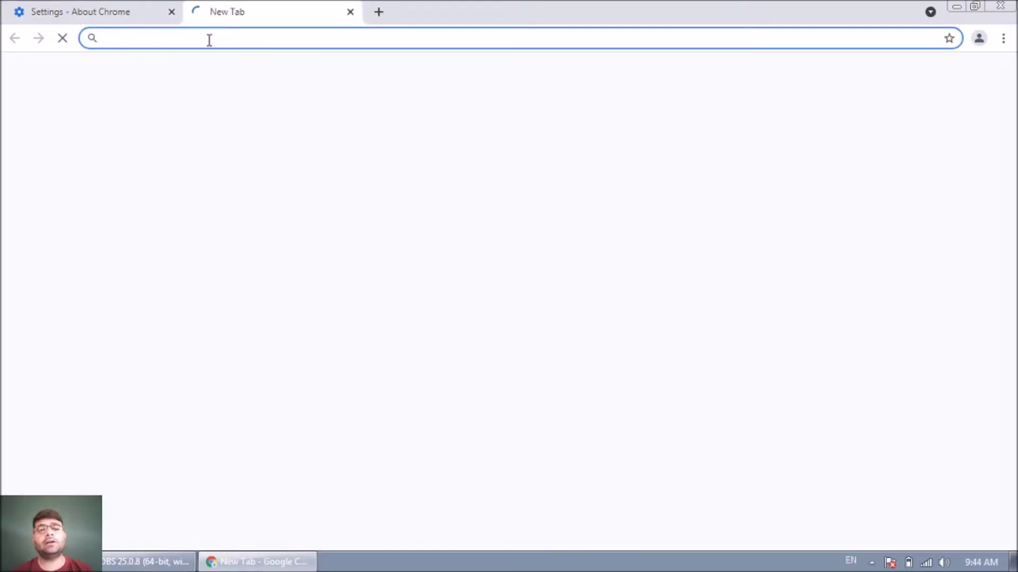
Go to gmail.com in the new Chrome tab.
text(gmail.com)
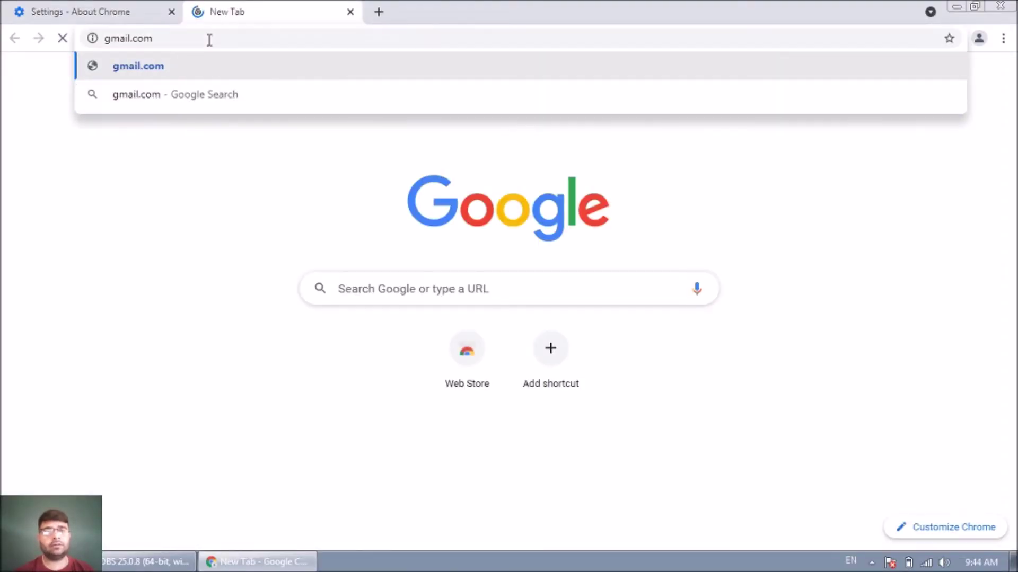
key(Return)
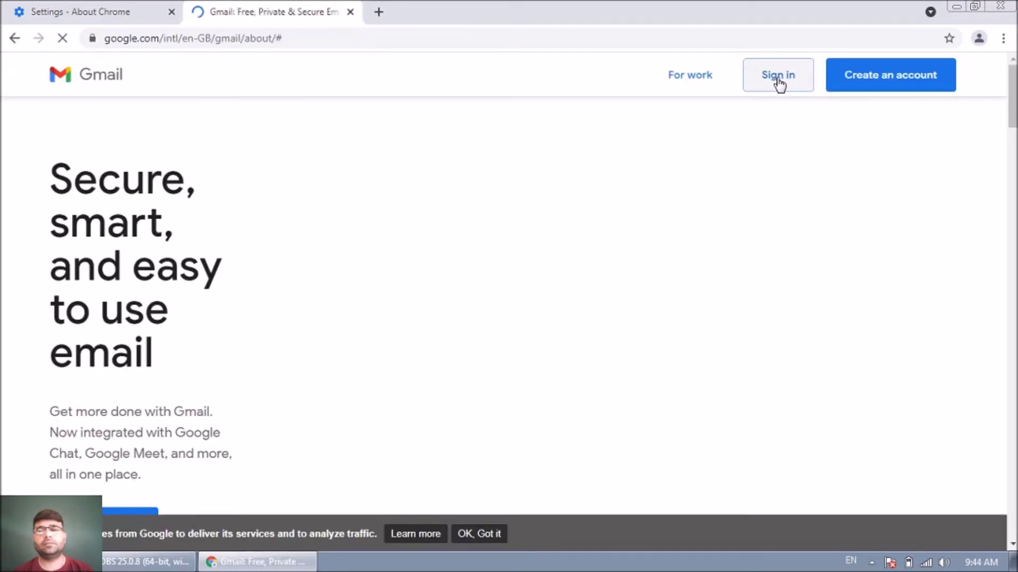
Sign in to Gmail with the account's e-mail address and password.
click(778, 79)
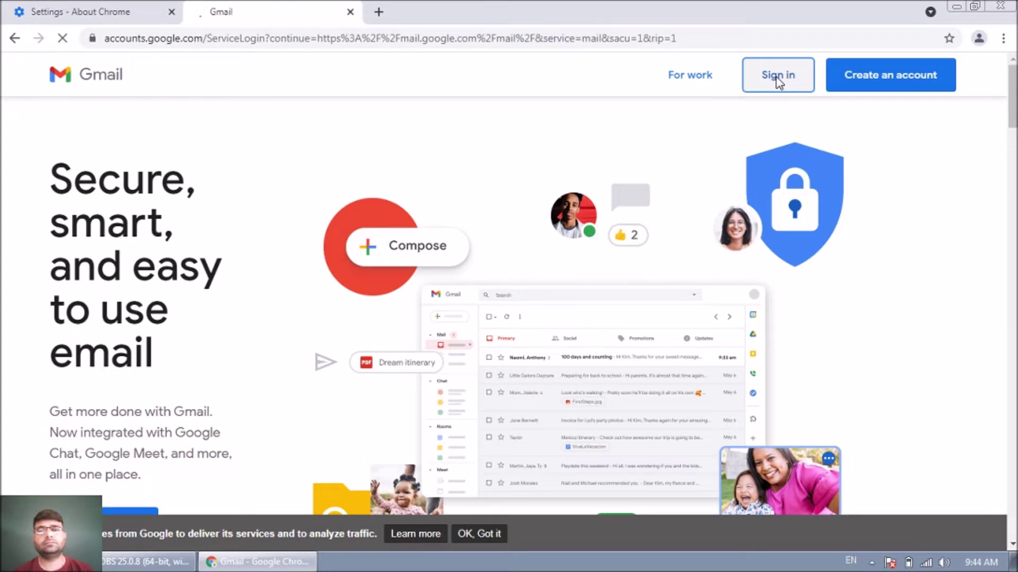
click(471, 273)
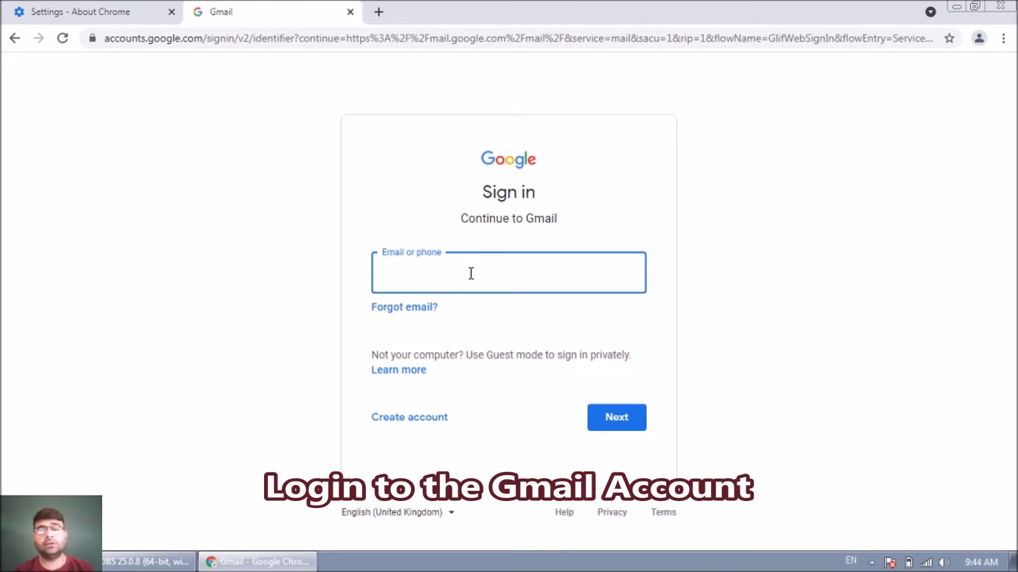
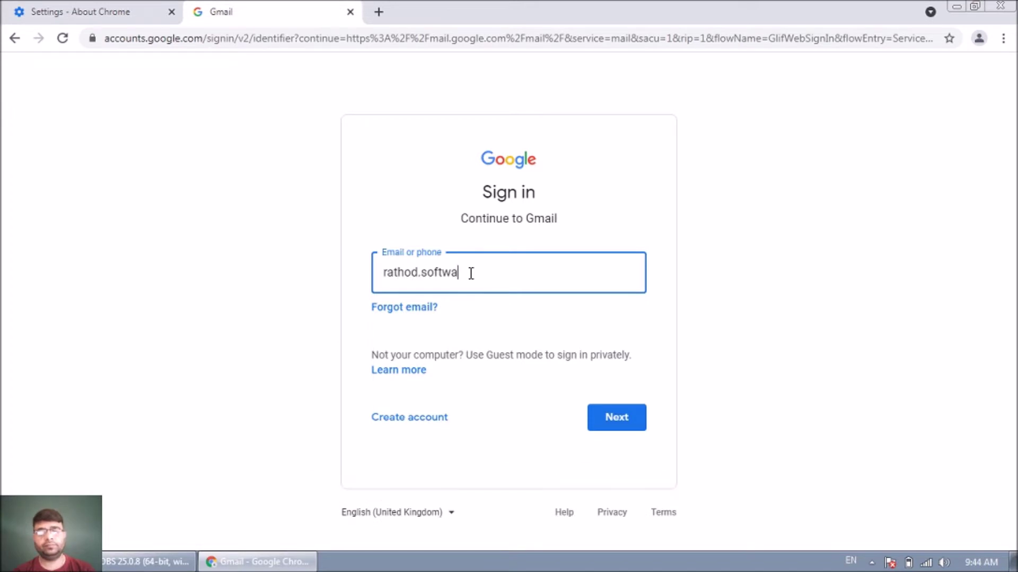
key(Return)
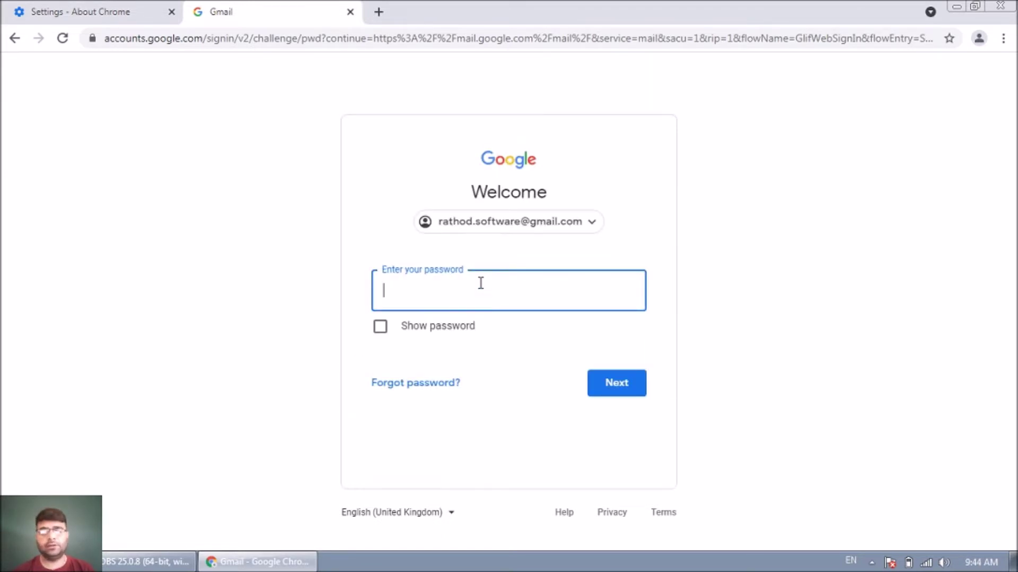
text(*****)
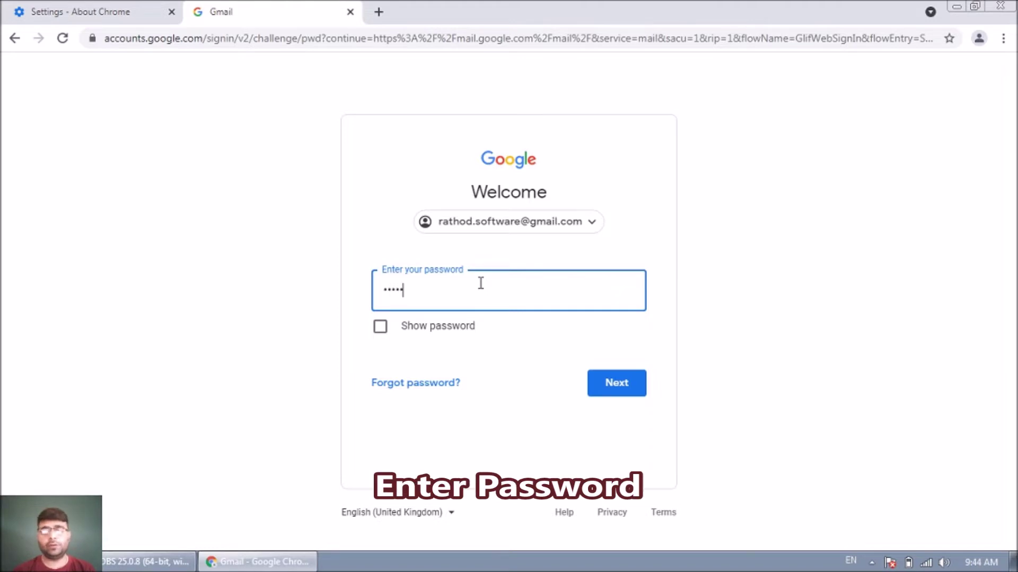
text(*********)
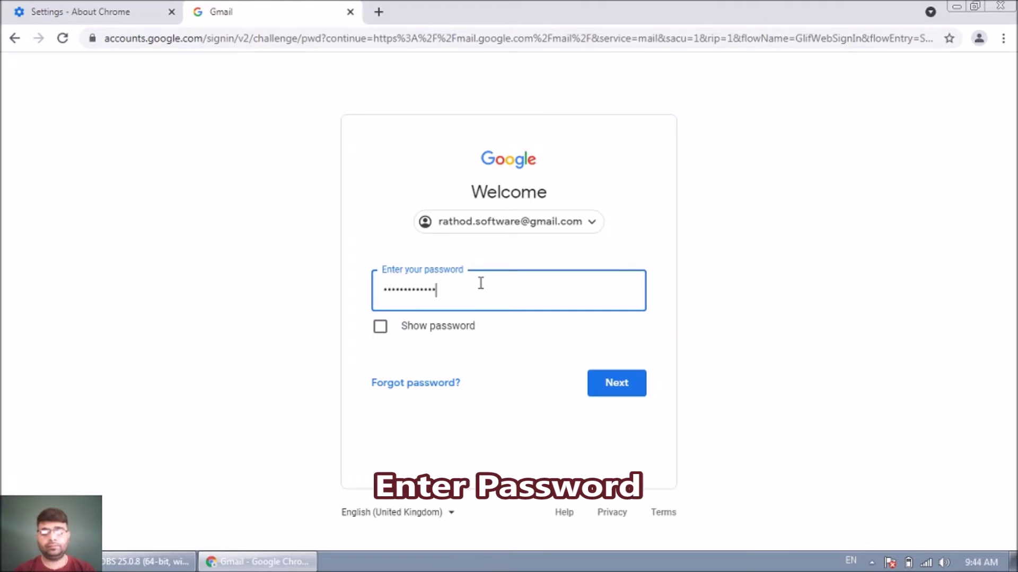
key(Return)
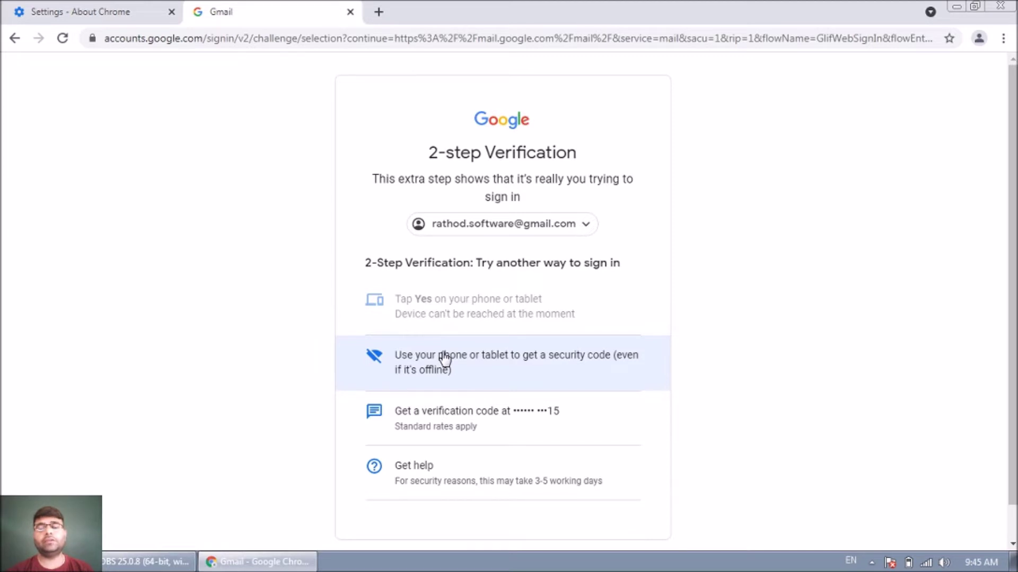
Complete 2-step verification using the 6-digit code received by text message.
click(471, 426)
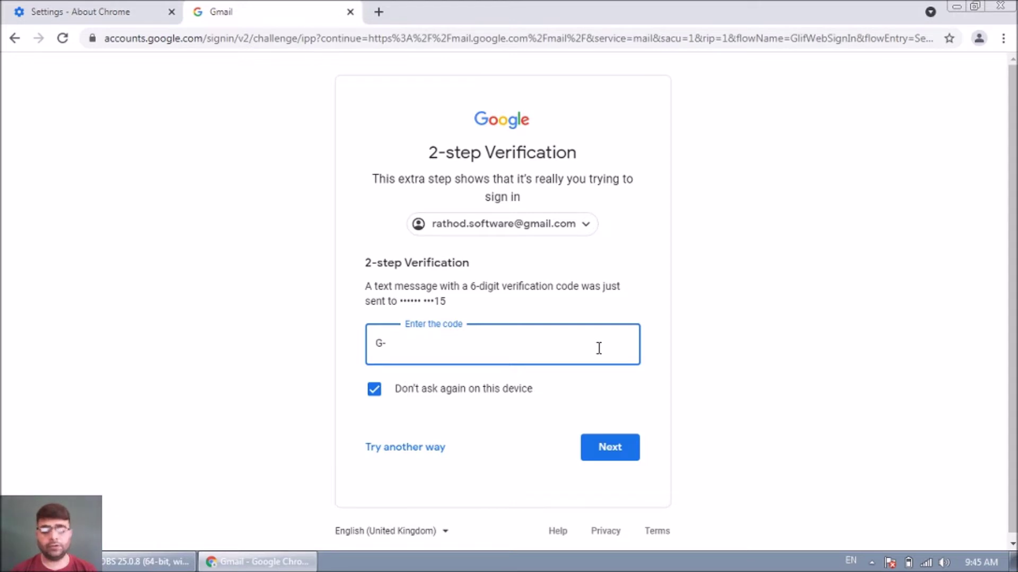
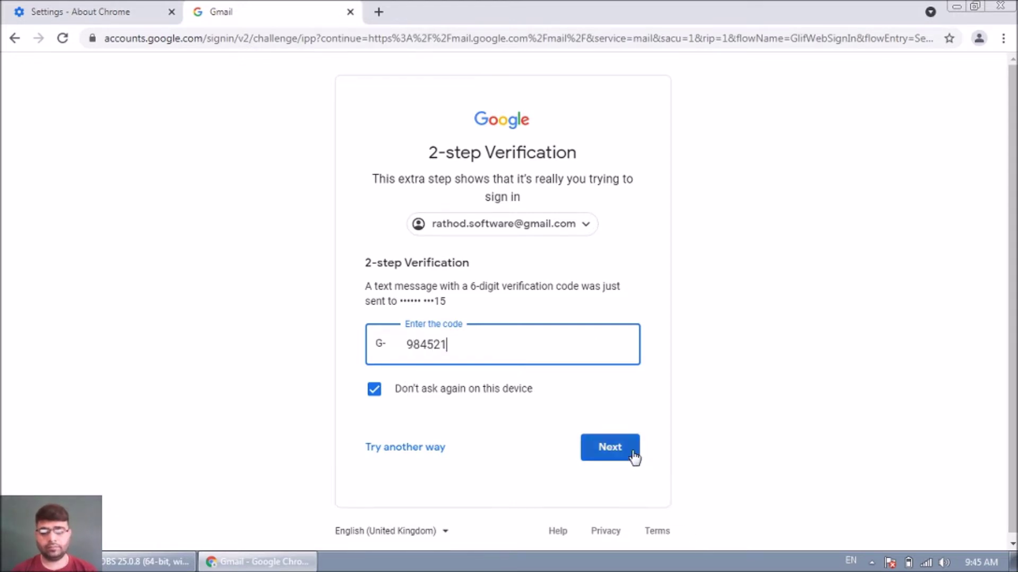
click(634, 453)
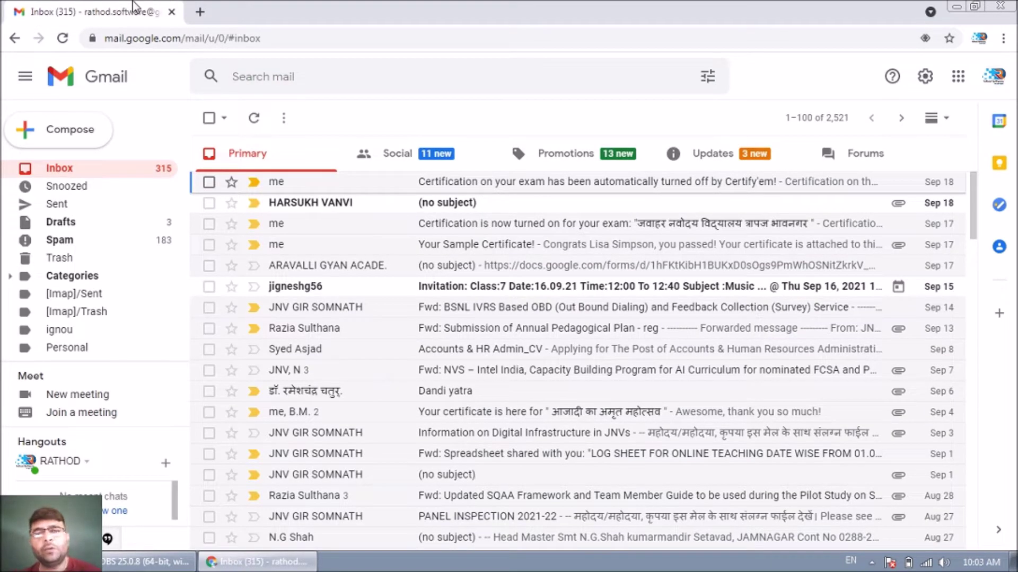
Launch Google Contacts from the Google apps grid.
click(960, 77)
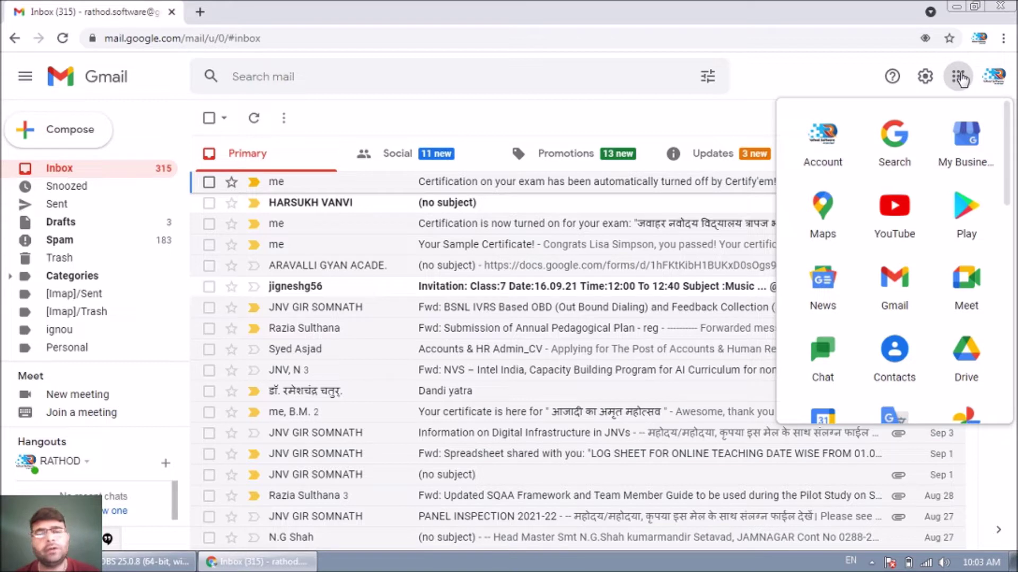
click(895, 372)
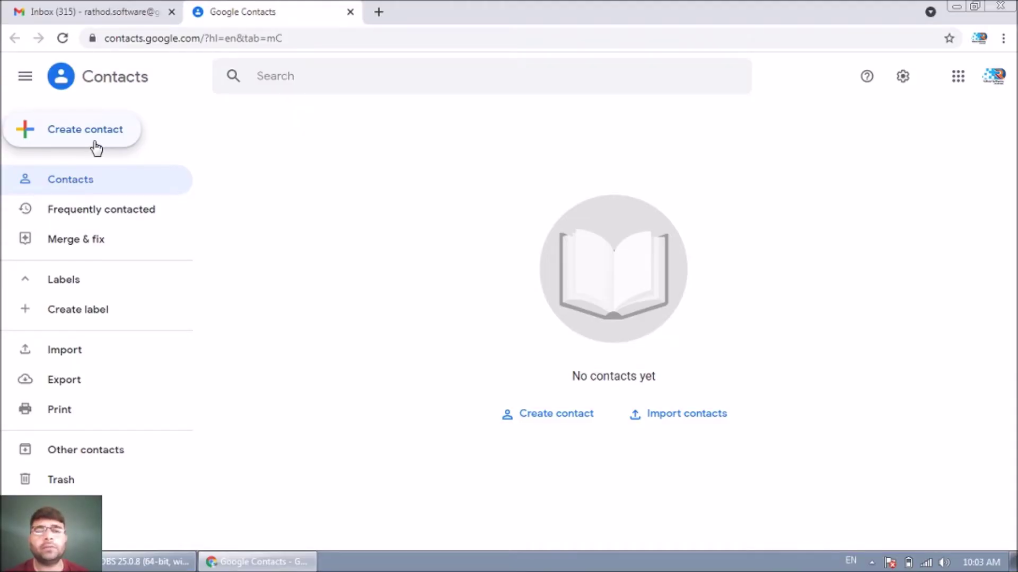
Start a single new contact and enter the person's first and last name.
click(96, 149)
click(91, 137)
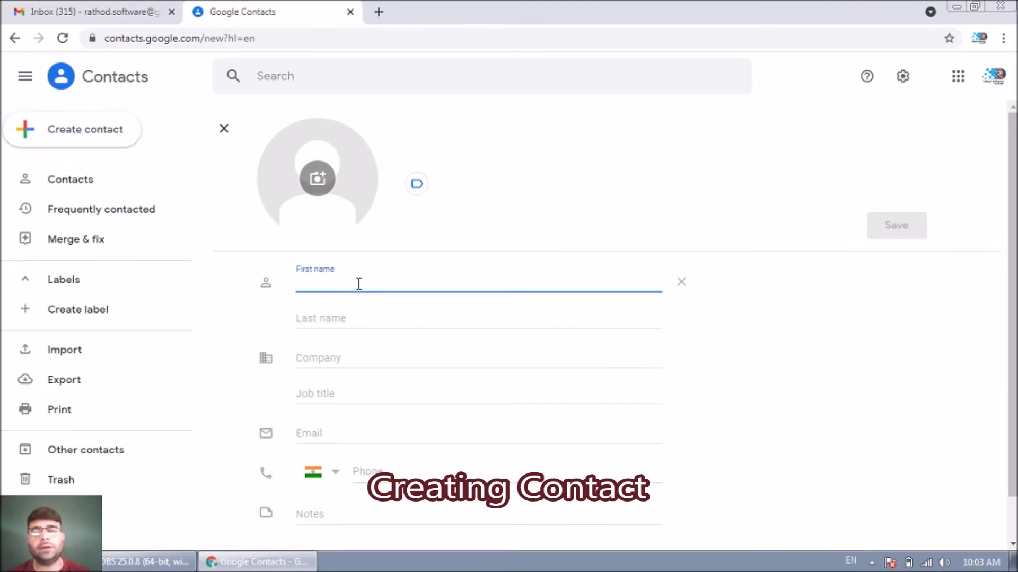
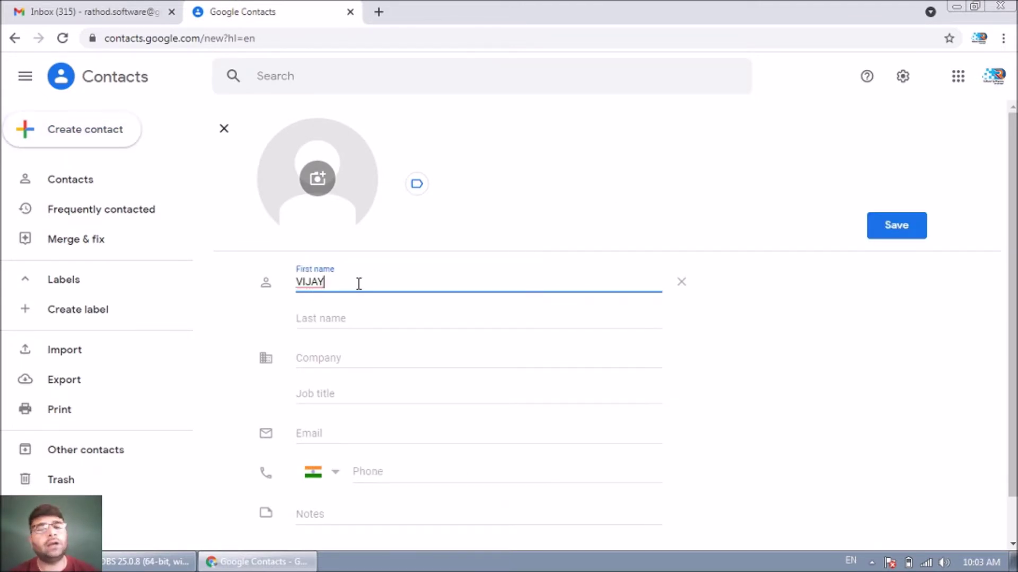
click(339, 318)
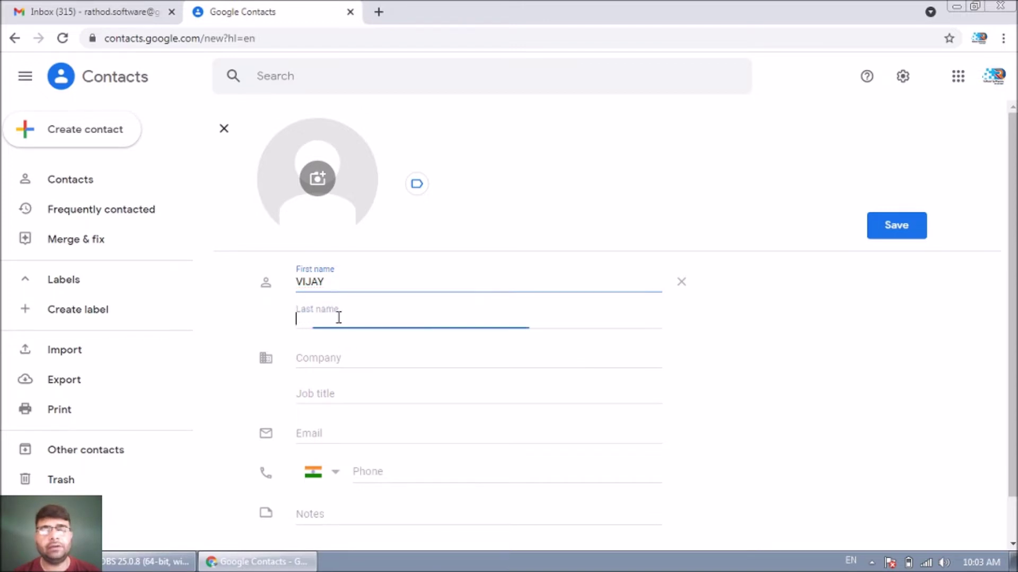
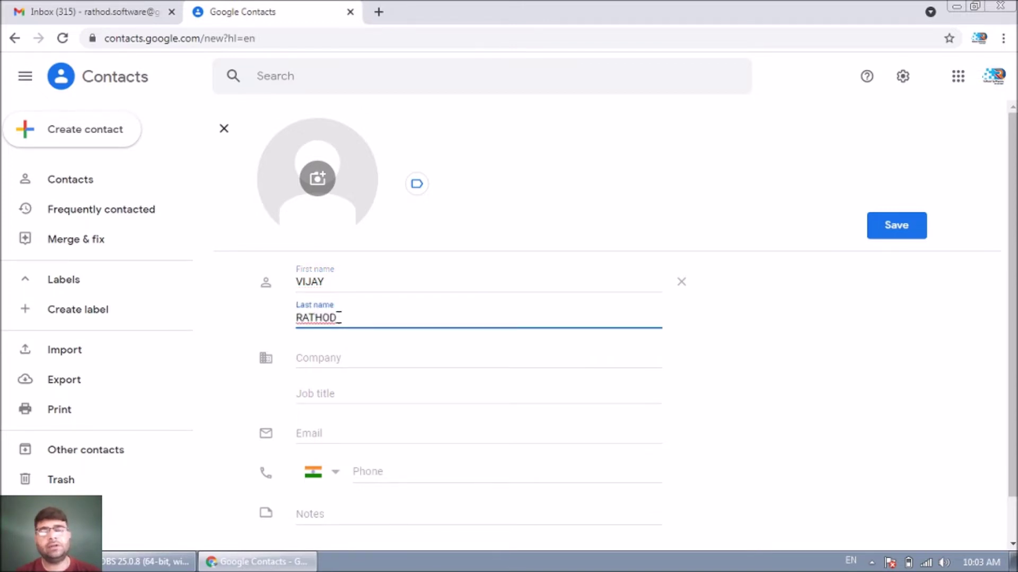
text( TMP)
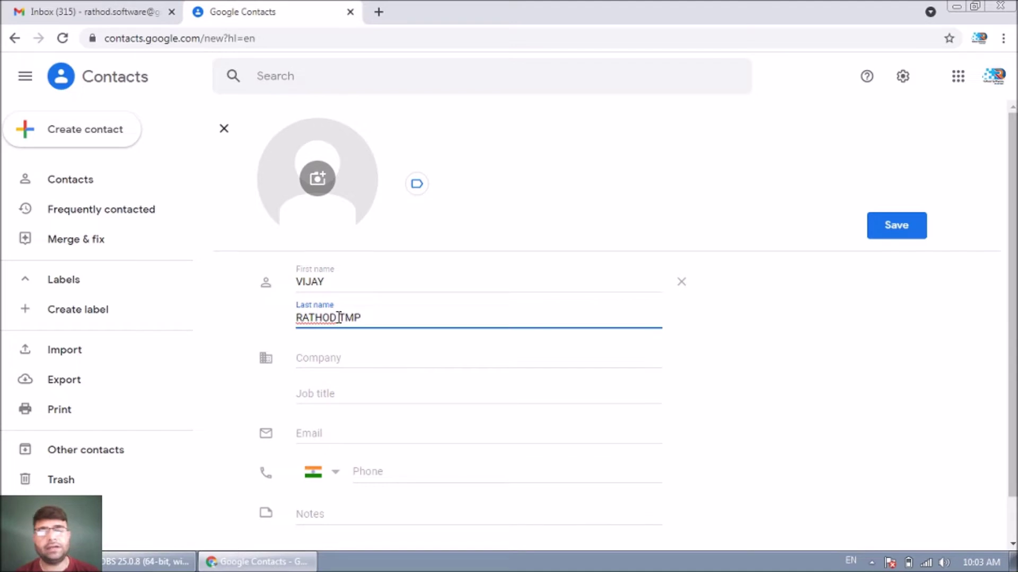
Fill in the contact's company name and e-mail address.
click(342, 359)
text(RATH)
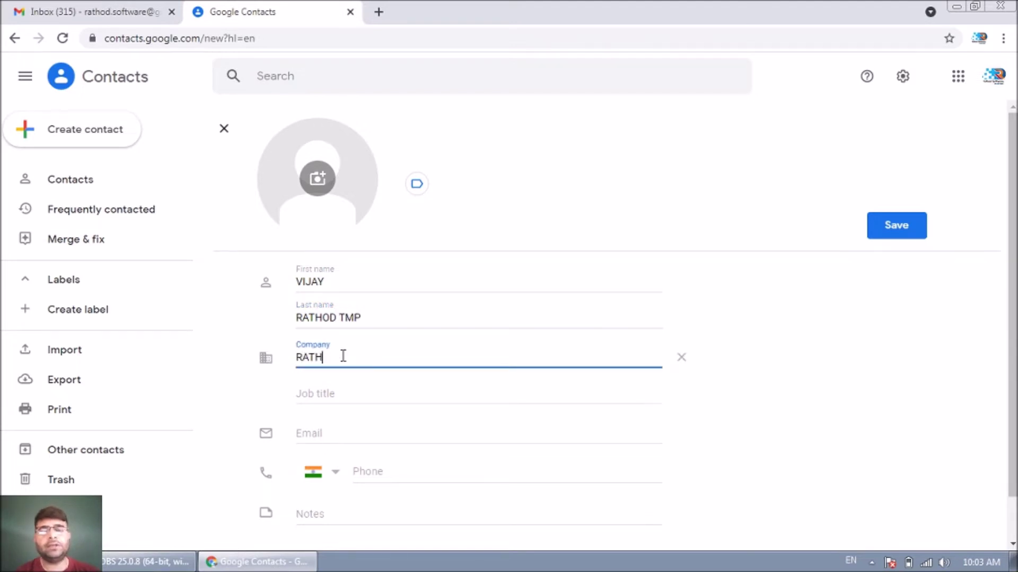
text(OD SOFTWARE)
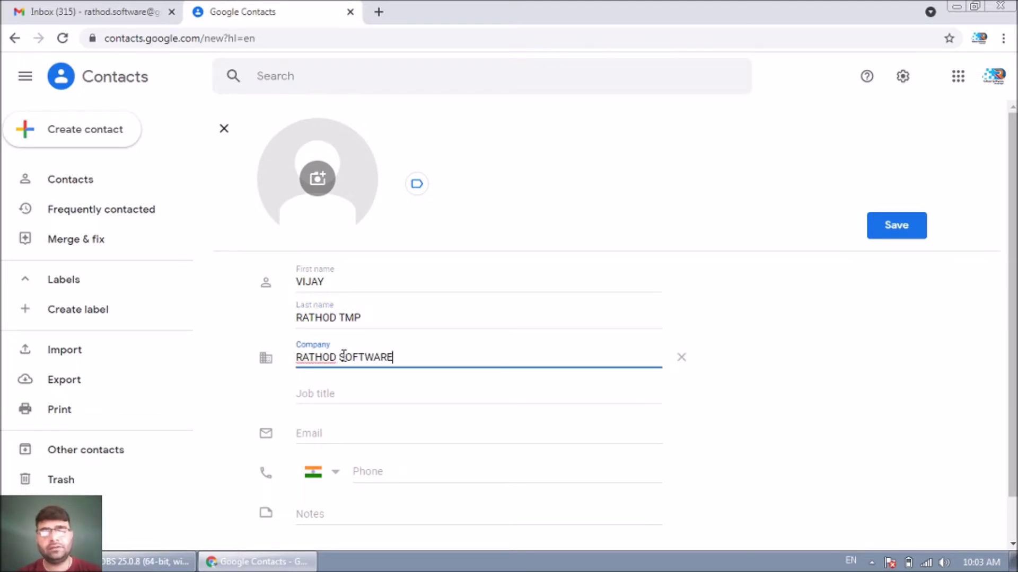
click(354, 431)
key(Tab)
click(354, 431)
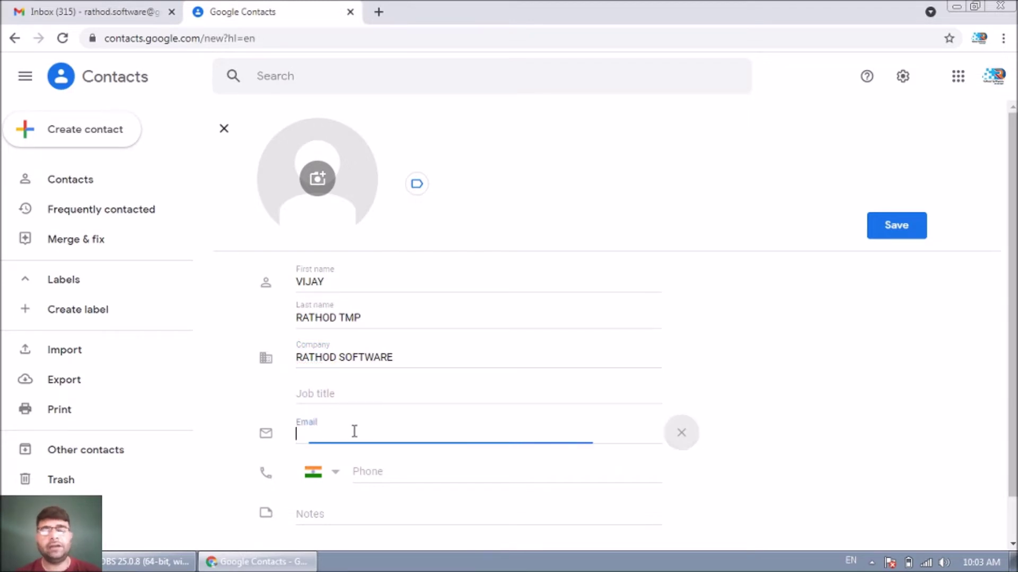
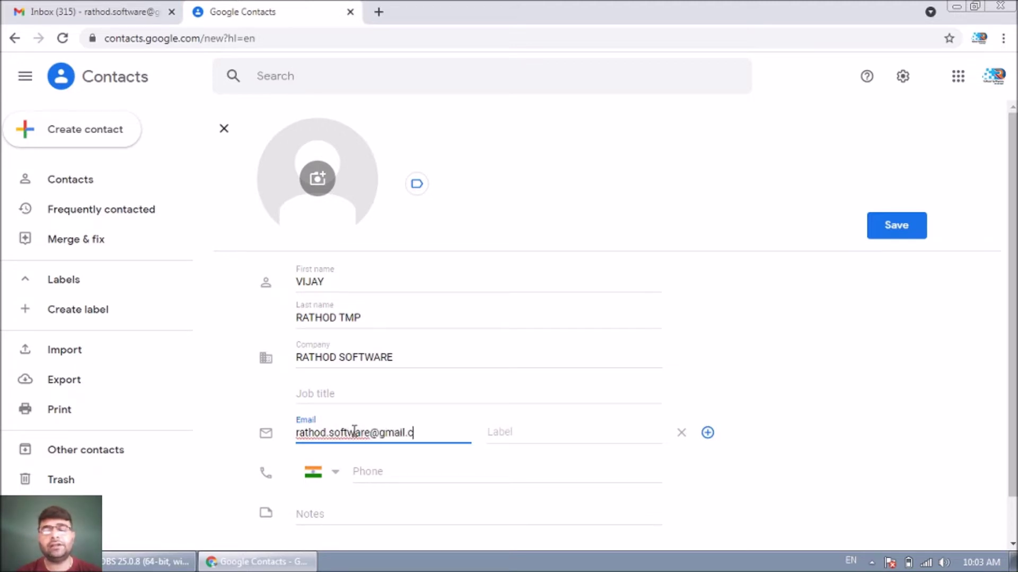
click(559, 435)
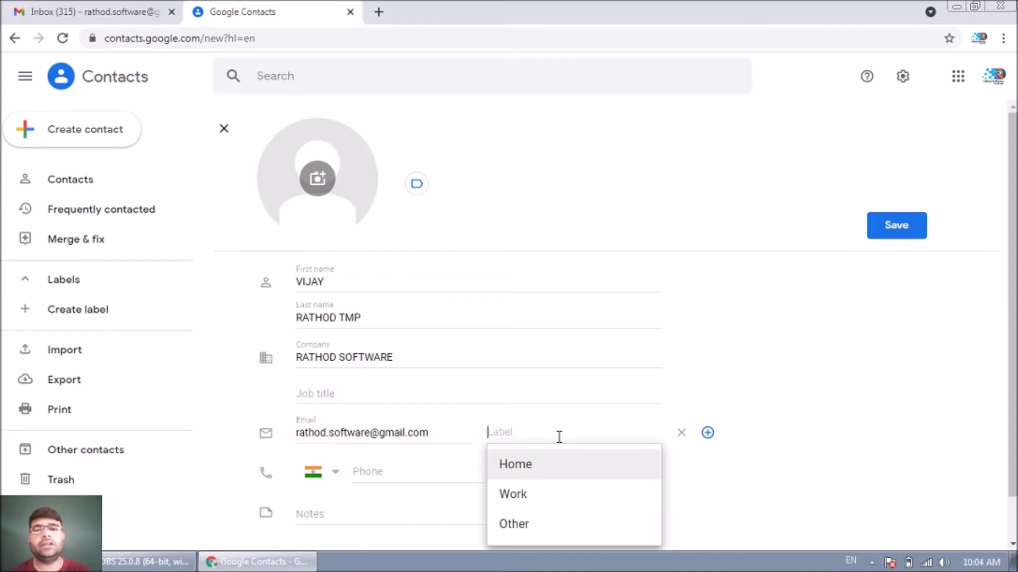
Label the e-mail as Work and enter the contact's phone number.
click(540, 495)
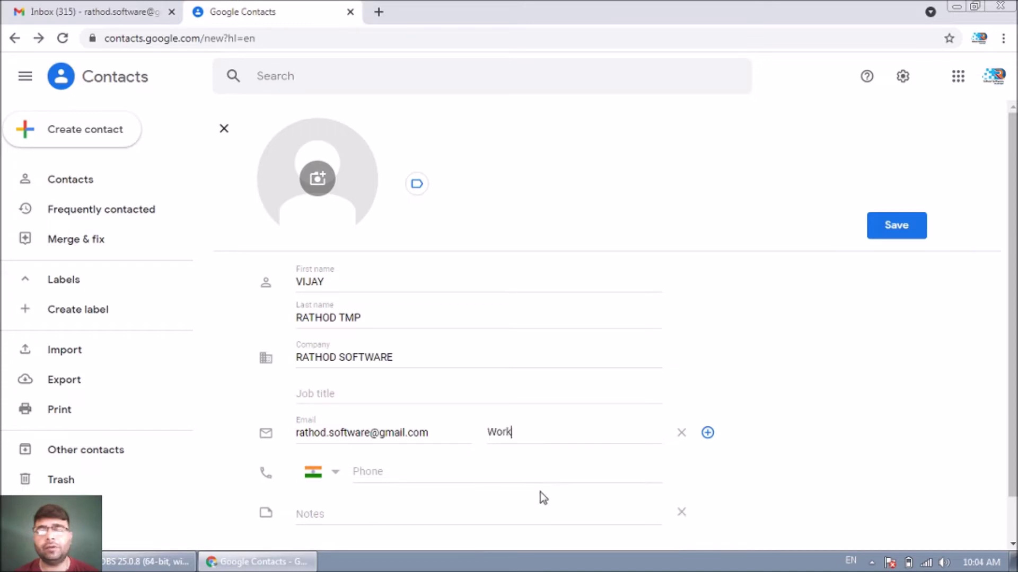
click(398, 473)
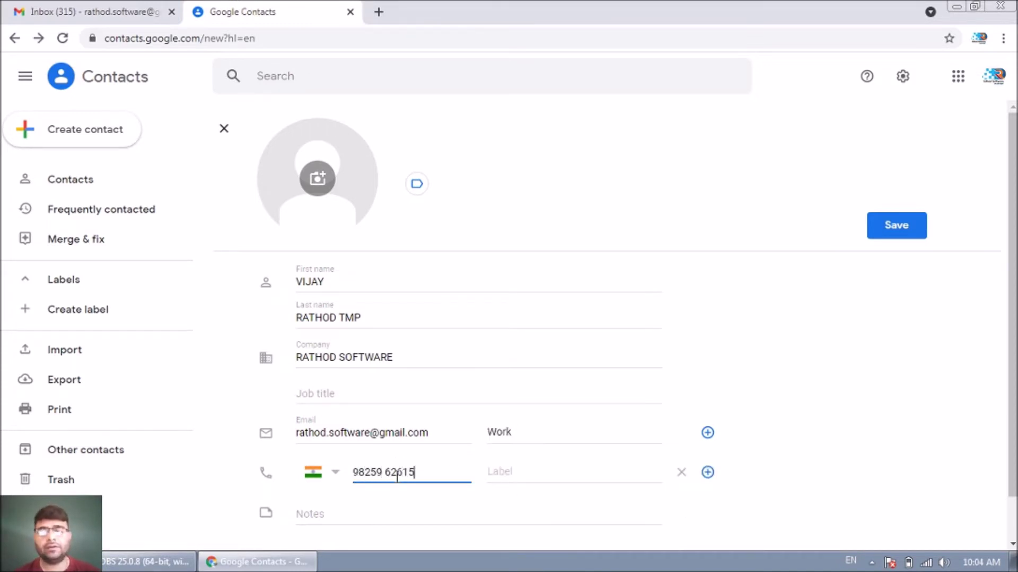
Choose Work as the phone number's label.
click(581, 475)
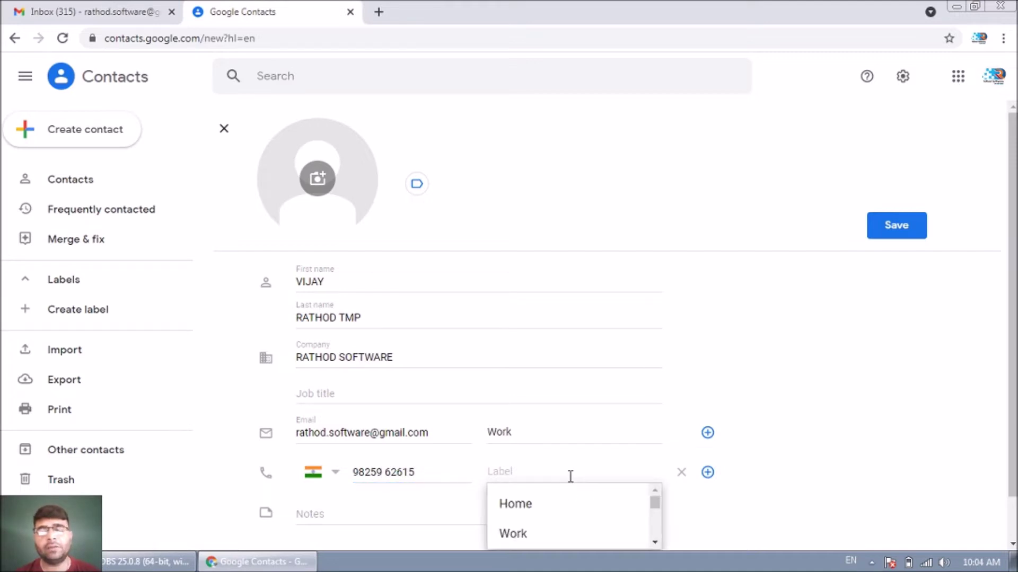
scroll(575, 472, down, 1)
scroll(572, 459, up, 1)
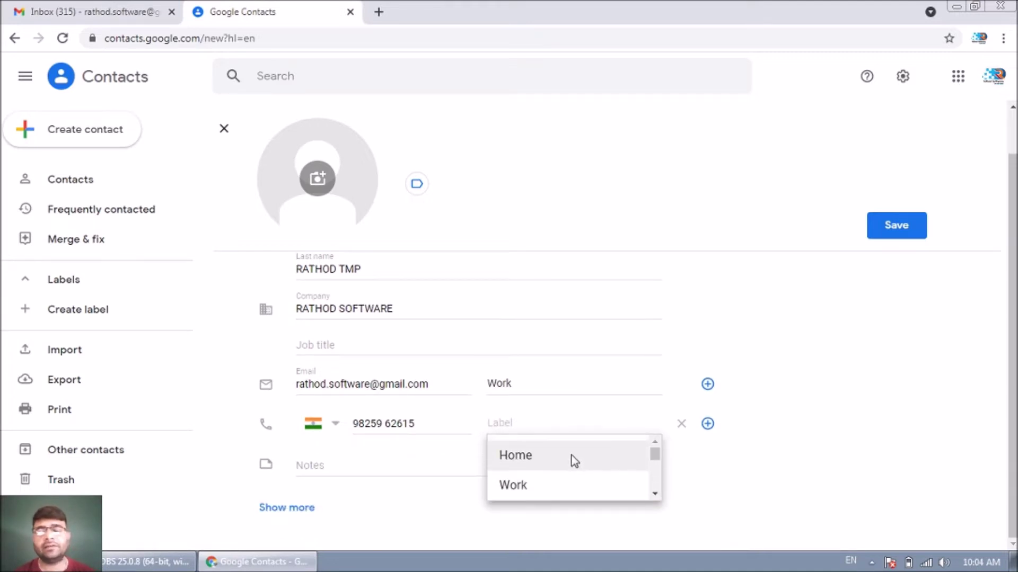
scroll(558, 474, down, 1)
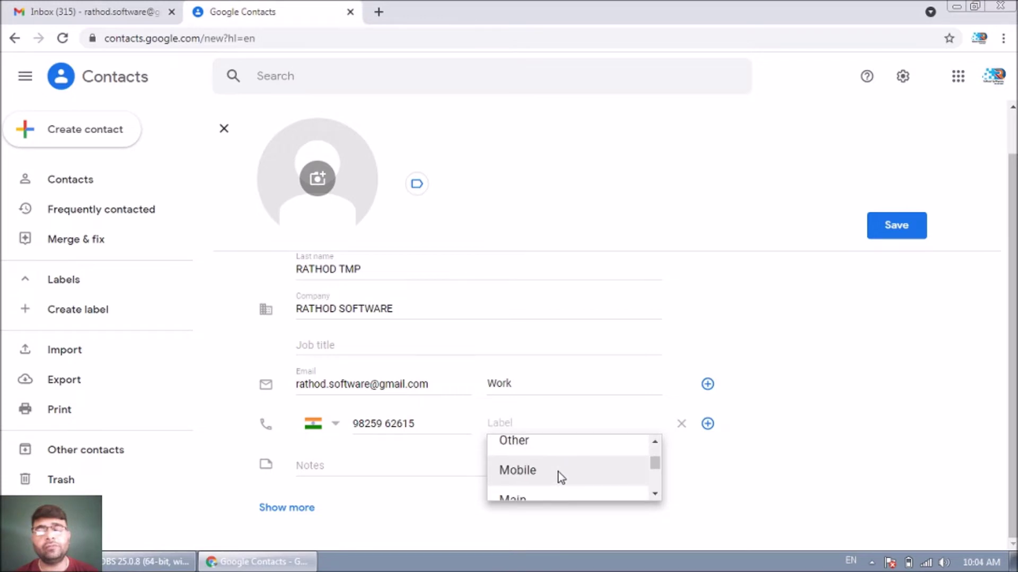
scroll(562, 477, down, 2)
scroll(562, 477, up, 2)
click(655, 496)
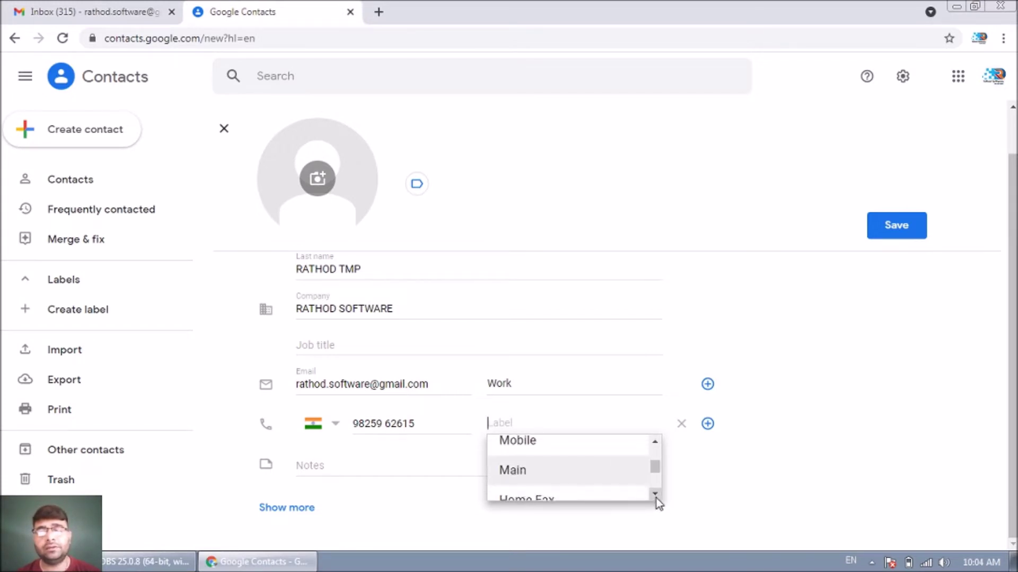
click(656, 495)
click(656, 496)
click(655, 496)
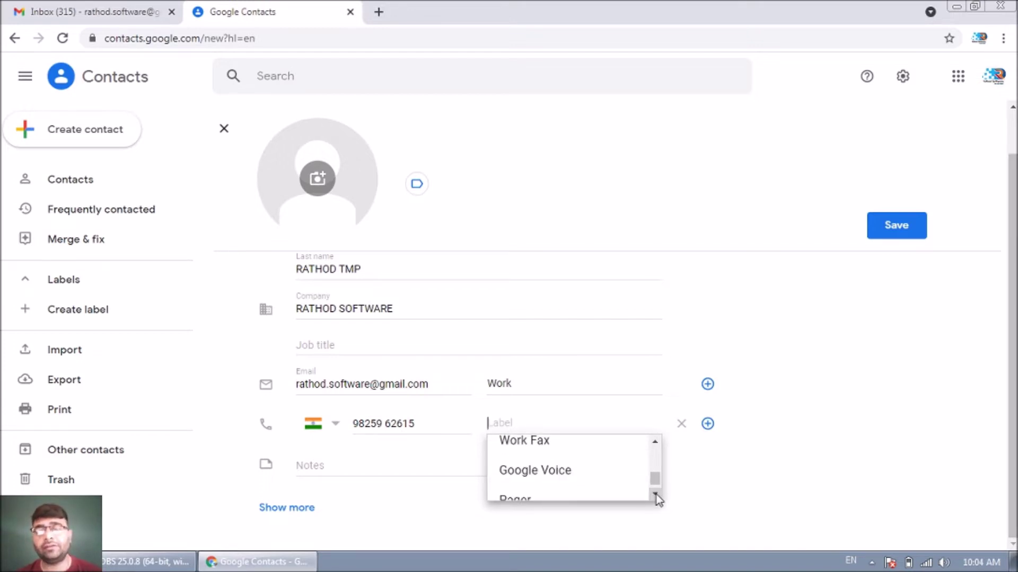
click(656, 495)
drag(655, 481, 657, 453)
click(527, 483)
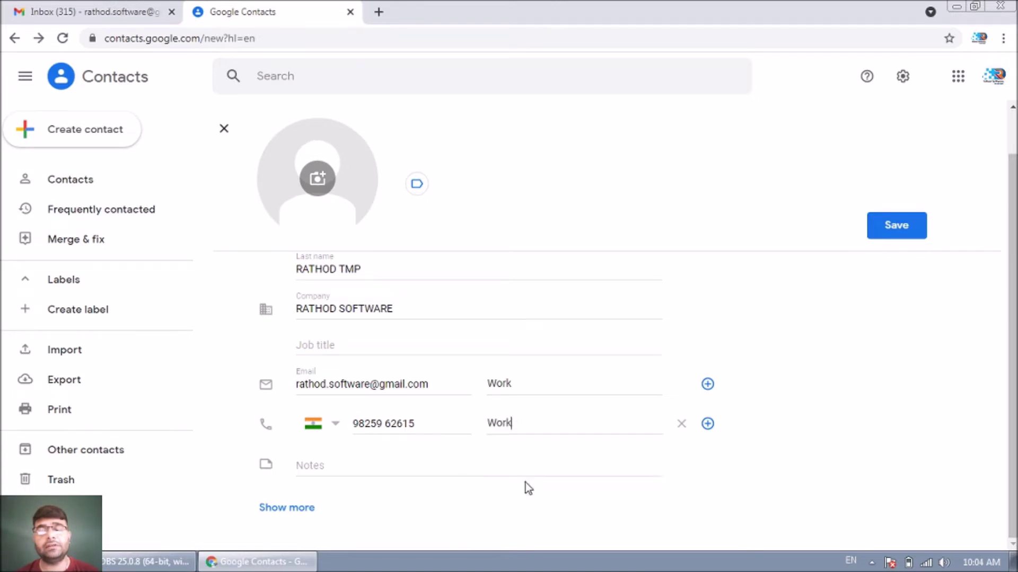
click(406, 461)
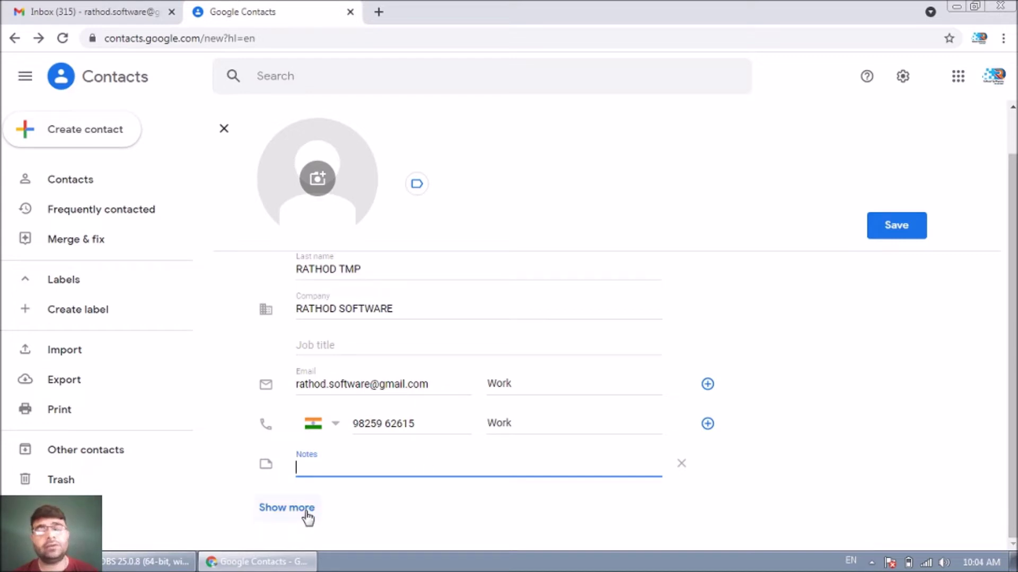
Reveal and review the additional contact fields, then save the new contact.
click(286, 508)
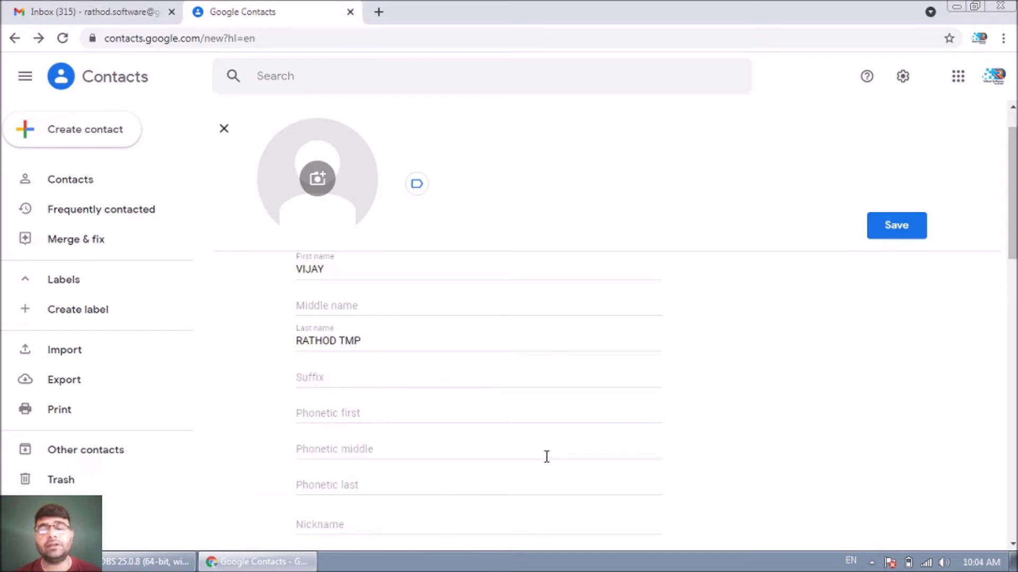
scroll(551, 453, down, 1)
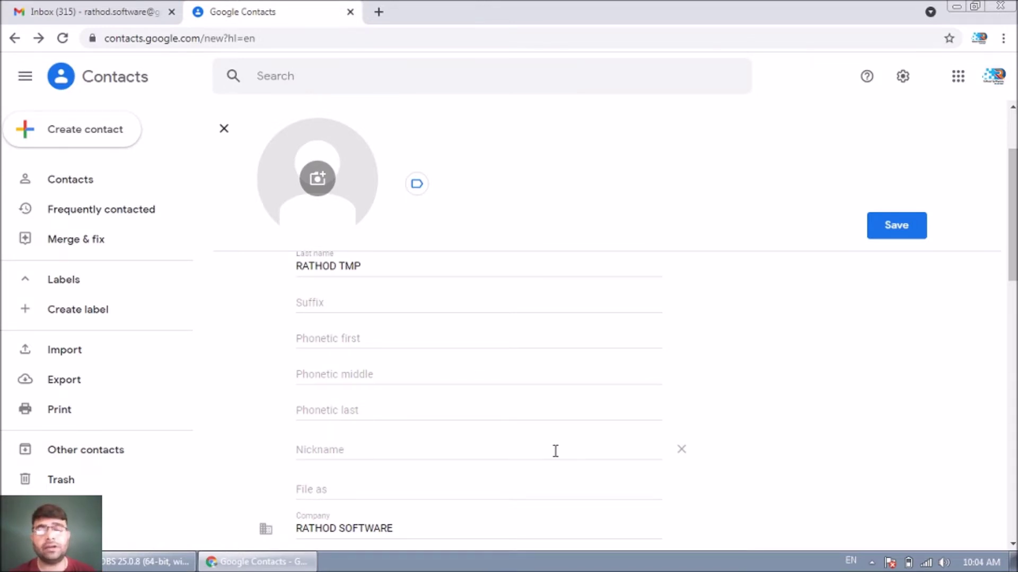
scroll(556, 451, up, 1)
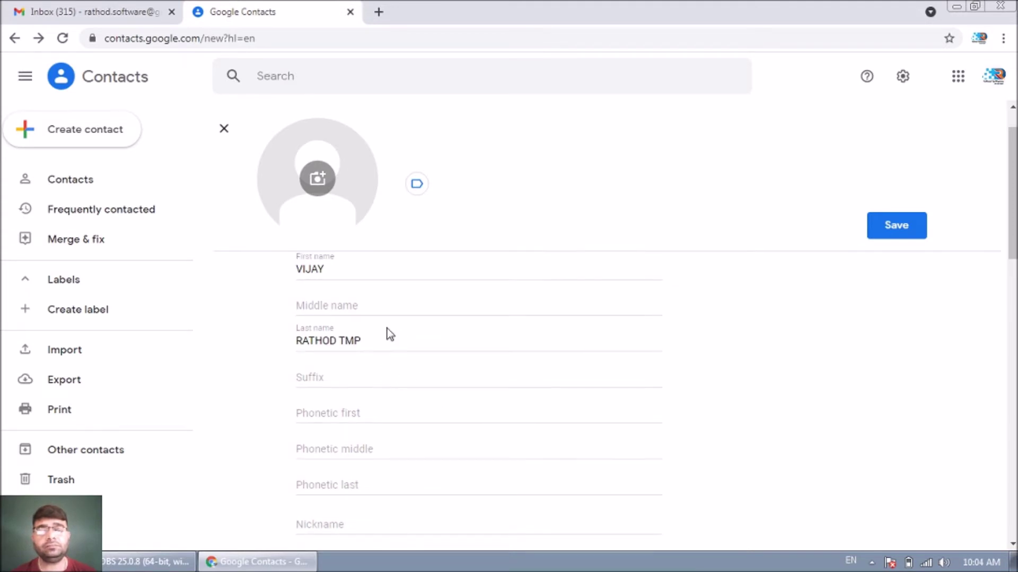
scroll(387, 332, up, 1)
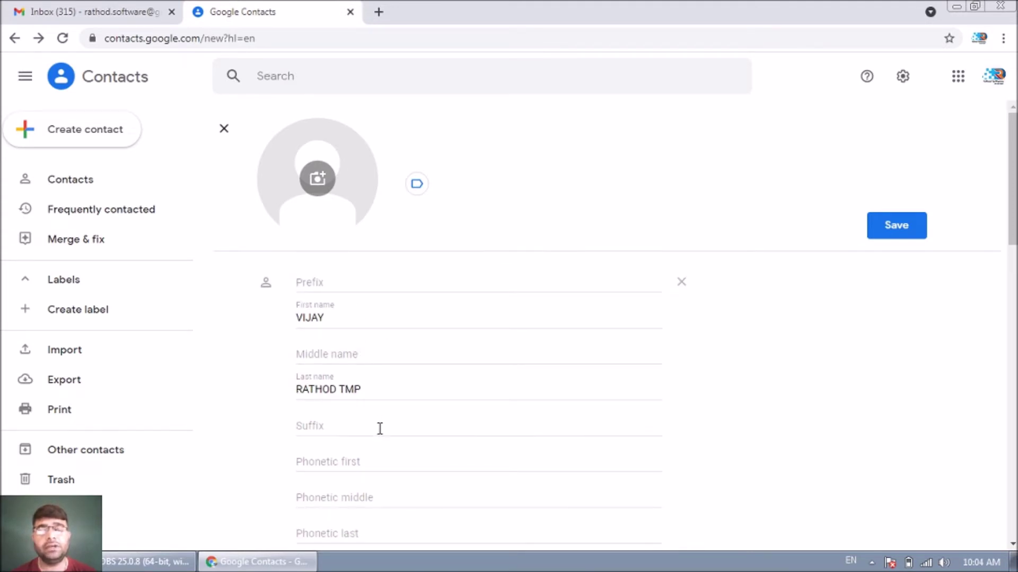
scroll(380, 427, down, 1)
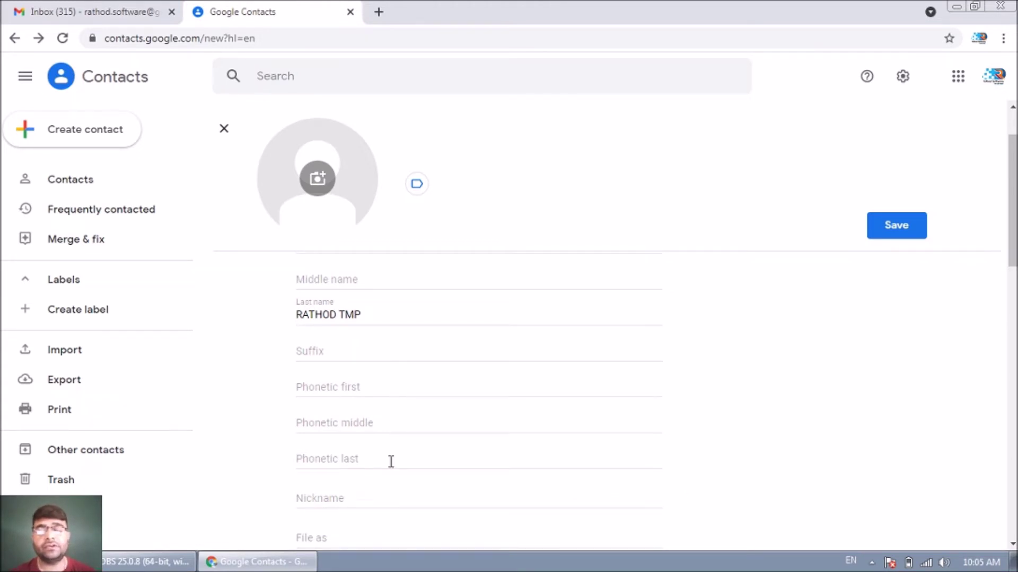
scroll(391, 459, down, 1)
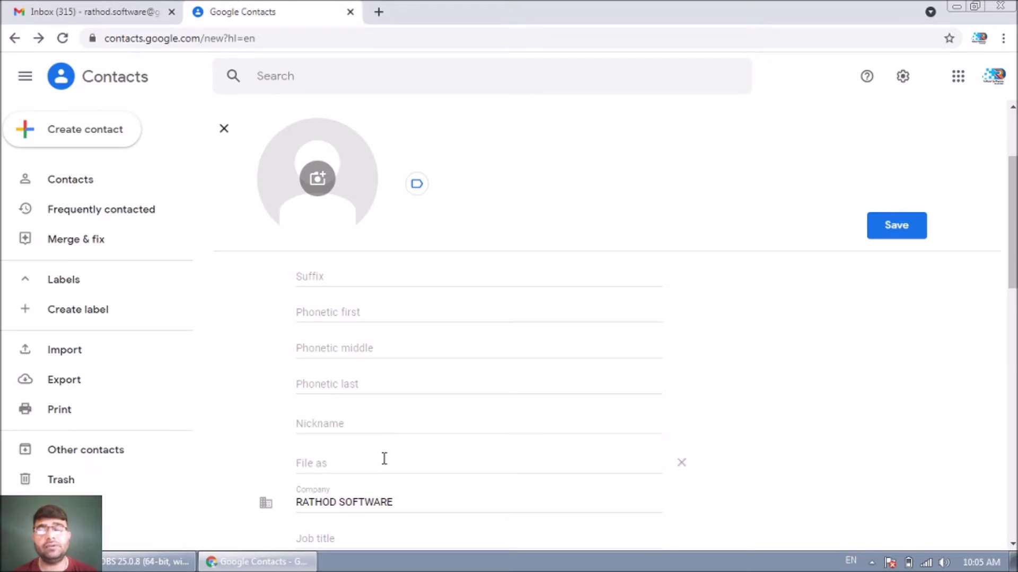
scroll(385, 449, down, 1)
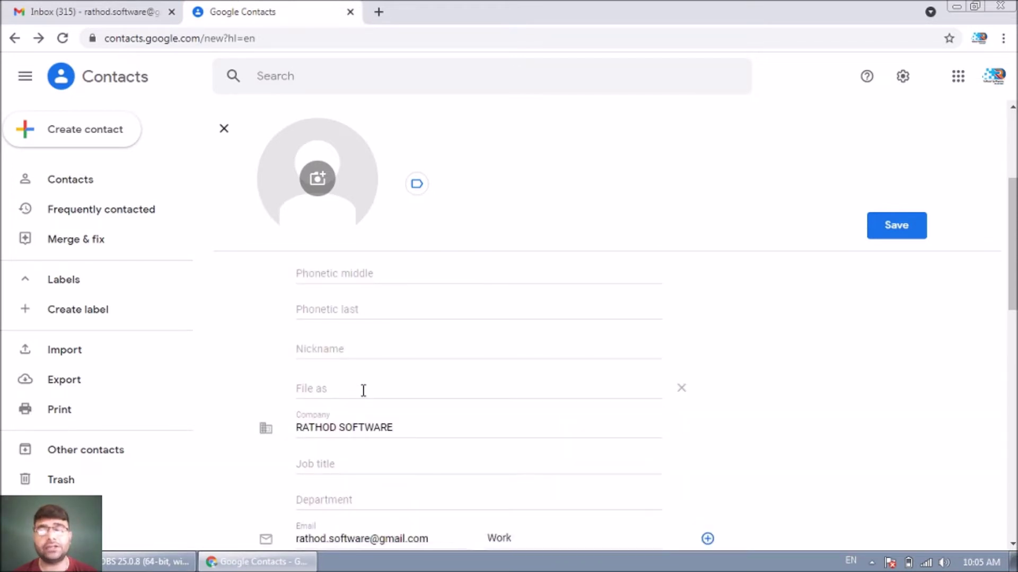
scroll(365, 400, down, 1)
scroll(366, 403, down, 2)
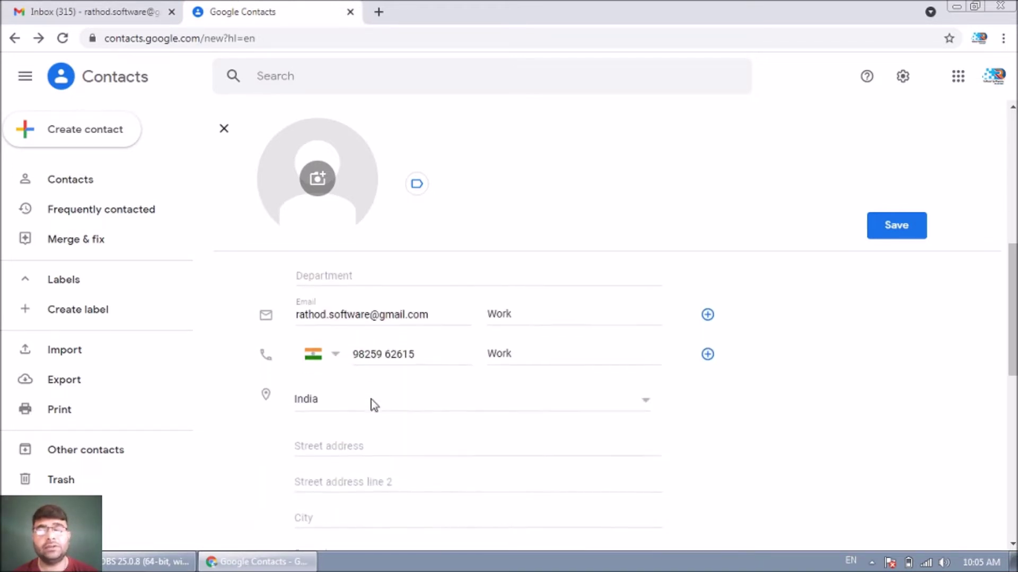
scroll(374, 405, down, 1)
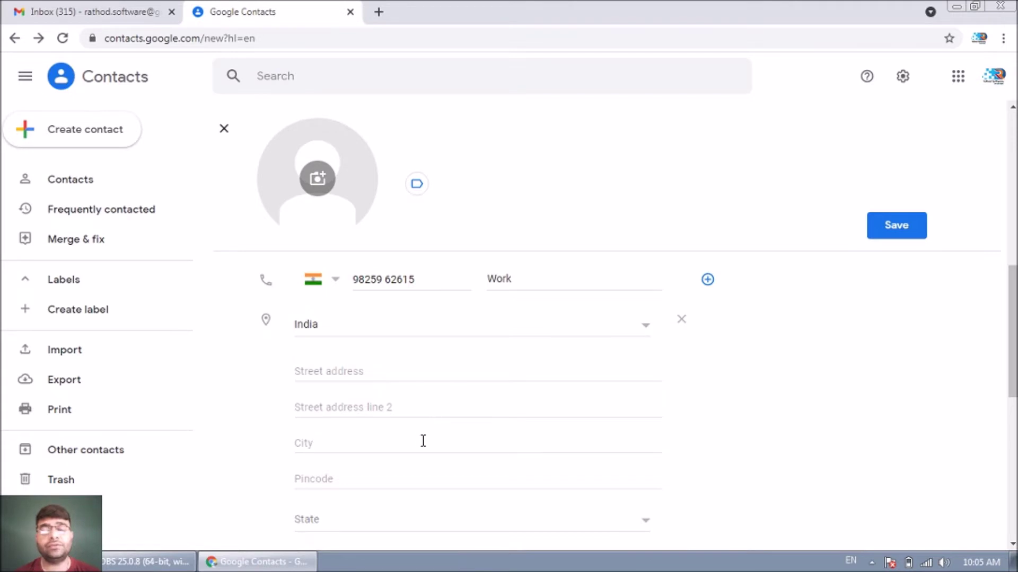
scroll(424, 444, down, 2)
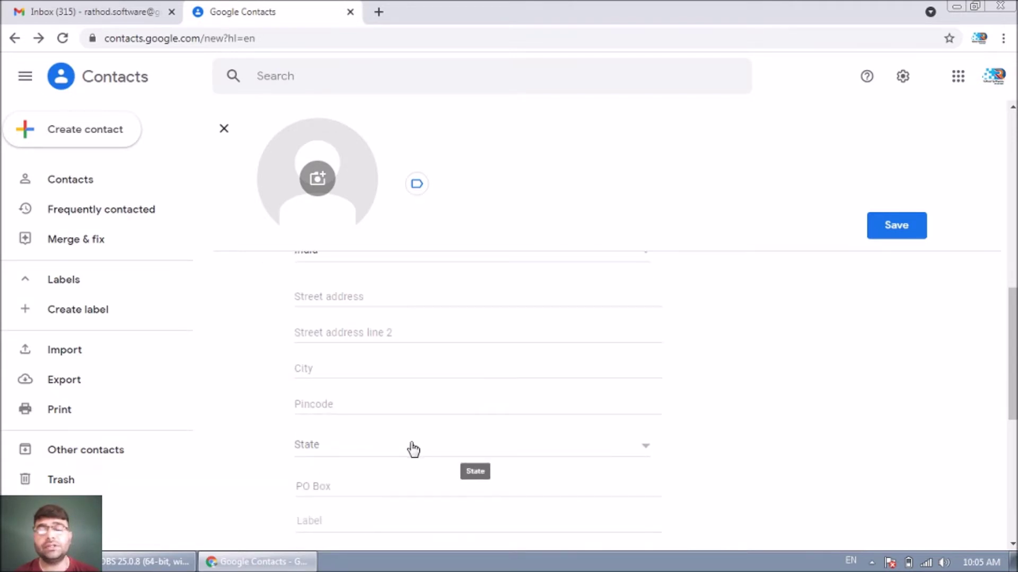
scroll(411, 445, down, 2)
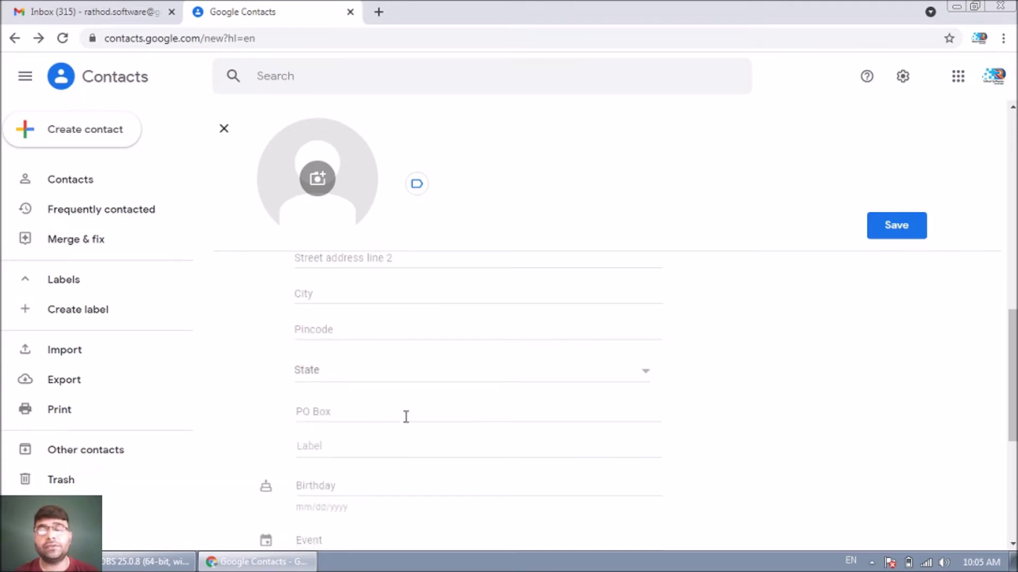
scroll(389, 451, down, 2)
scroll(389, 438, down, 2)
scroll(375, 413, down, 2)
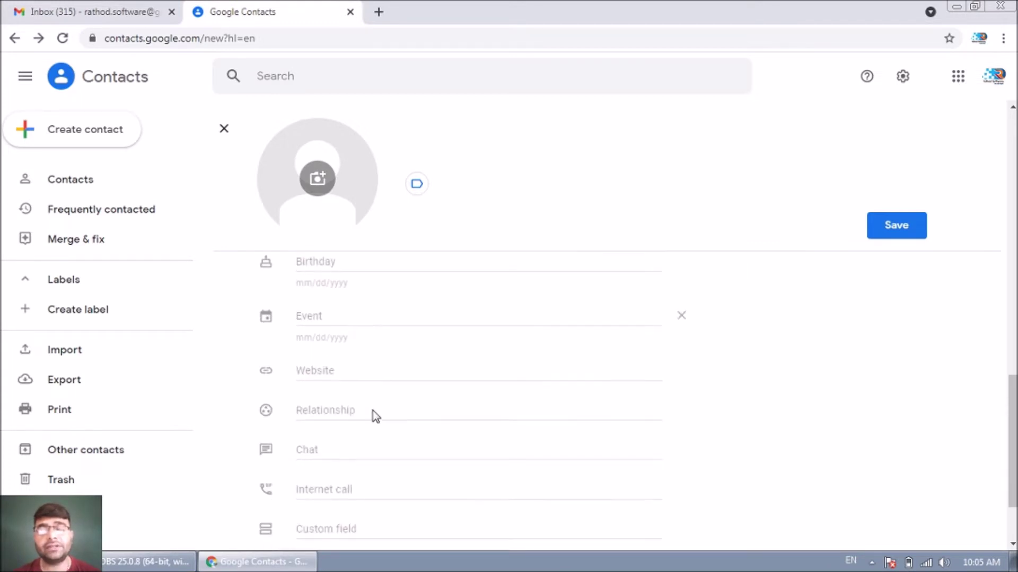
scroll(376, 403, down, 2)
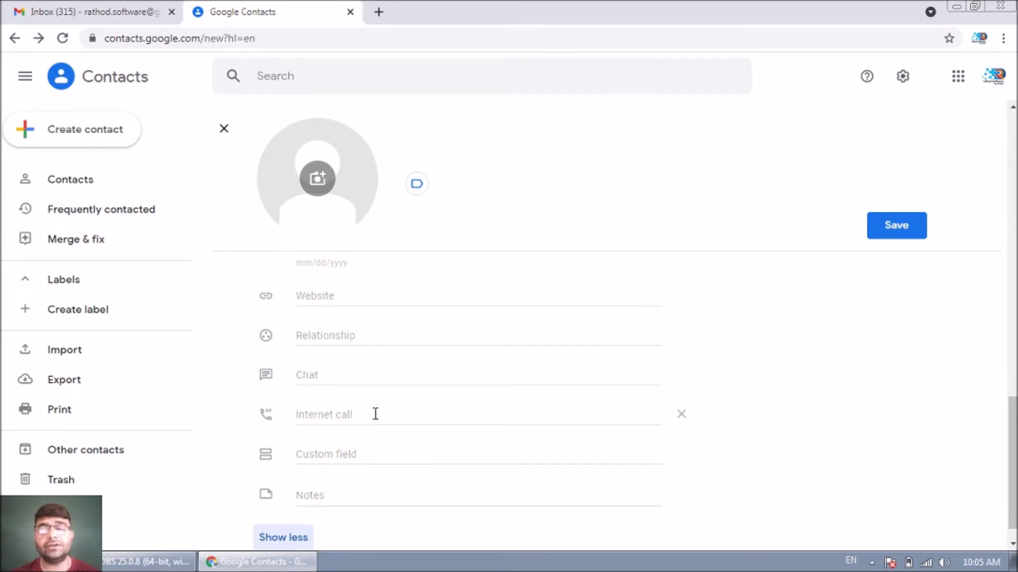
scroll(399, 461, down, 1)
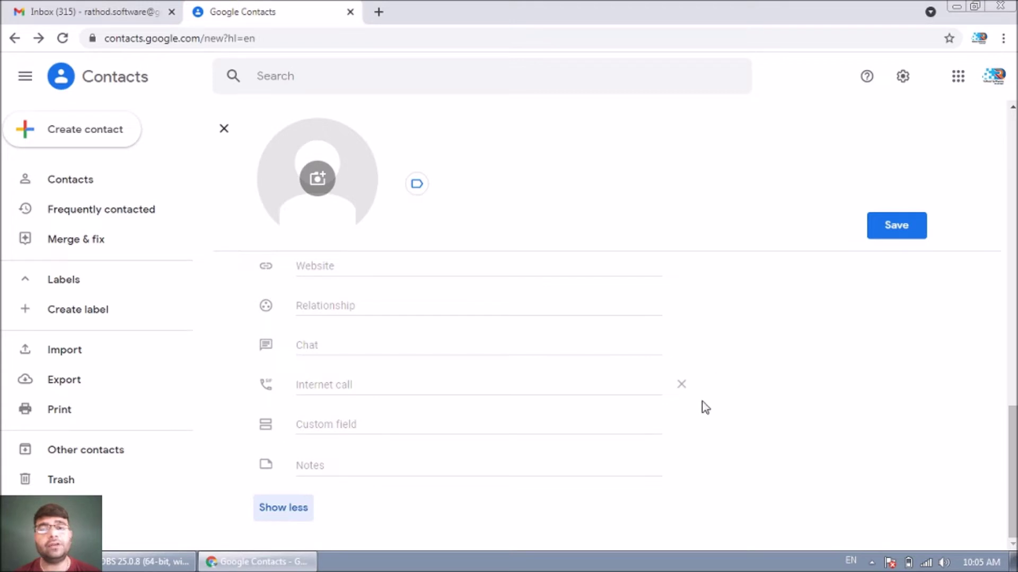
click(892, 231)
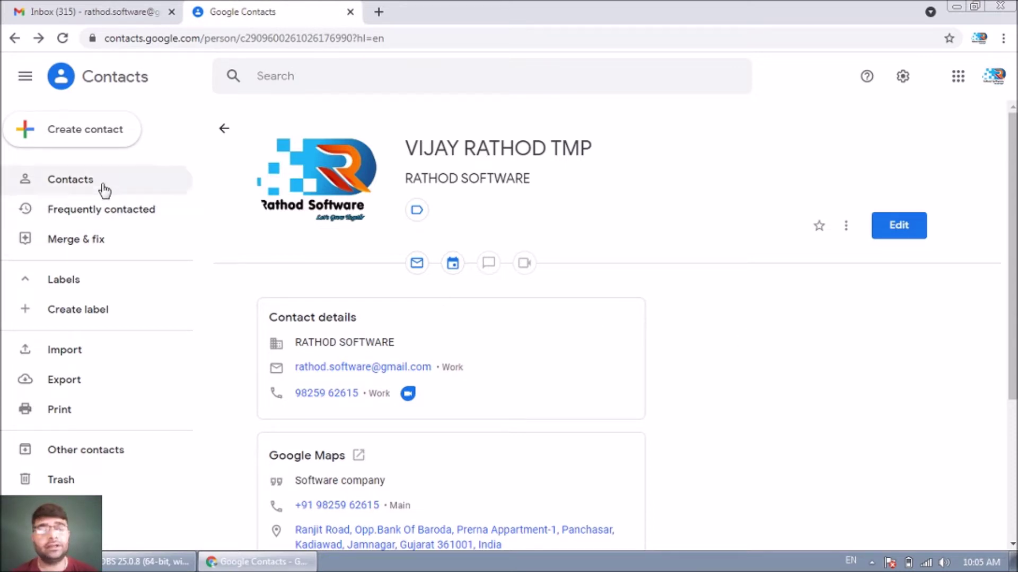
Return to the Contacts list from the sidebar.
click(57, 183)
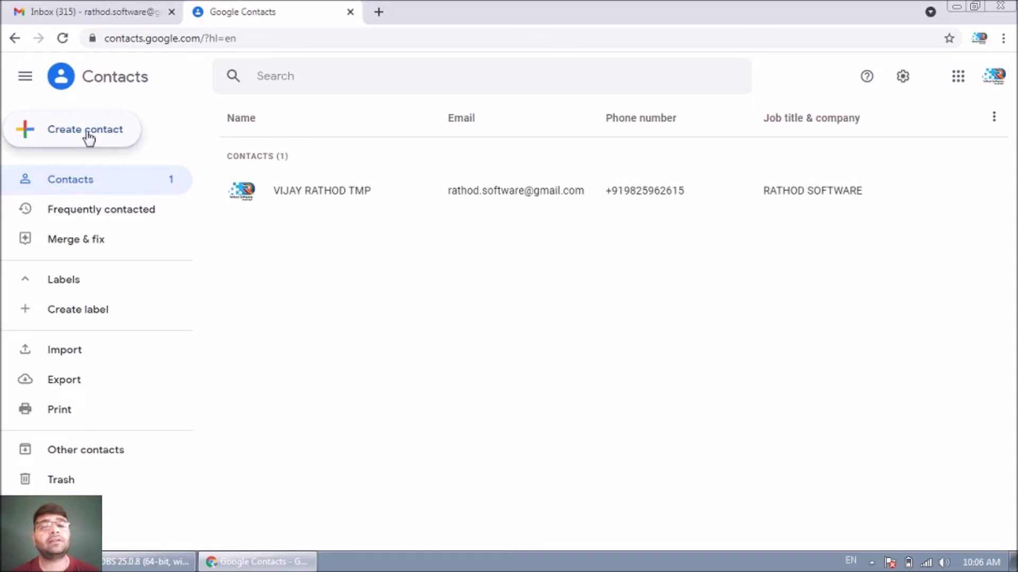
Open Create multiple contacts and highlight its example entry and the CSV mention.
click(88, 136)
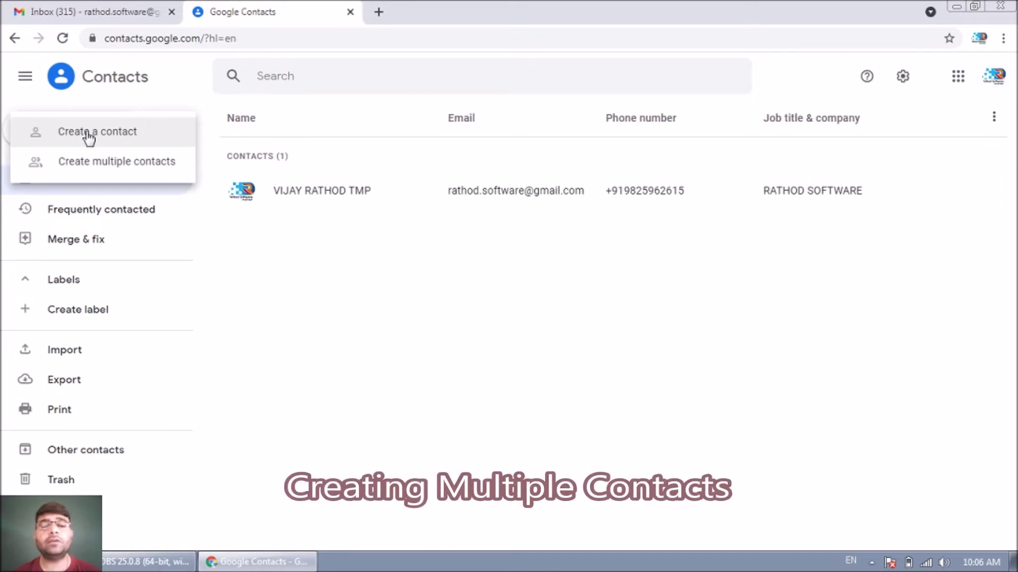
click(99, 164)
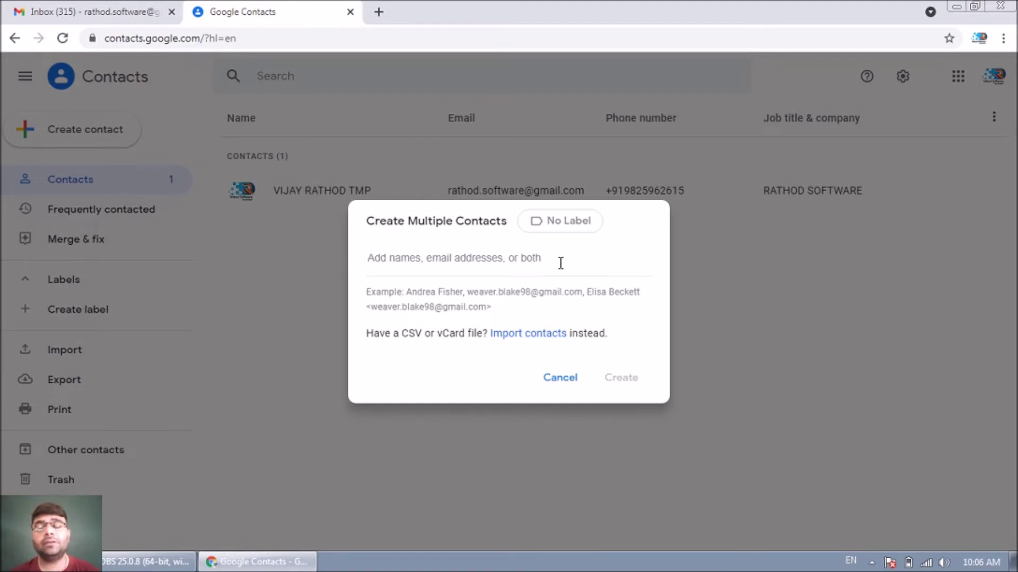
drag(507, 314, 368, 297)
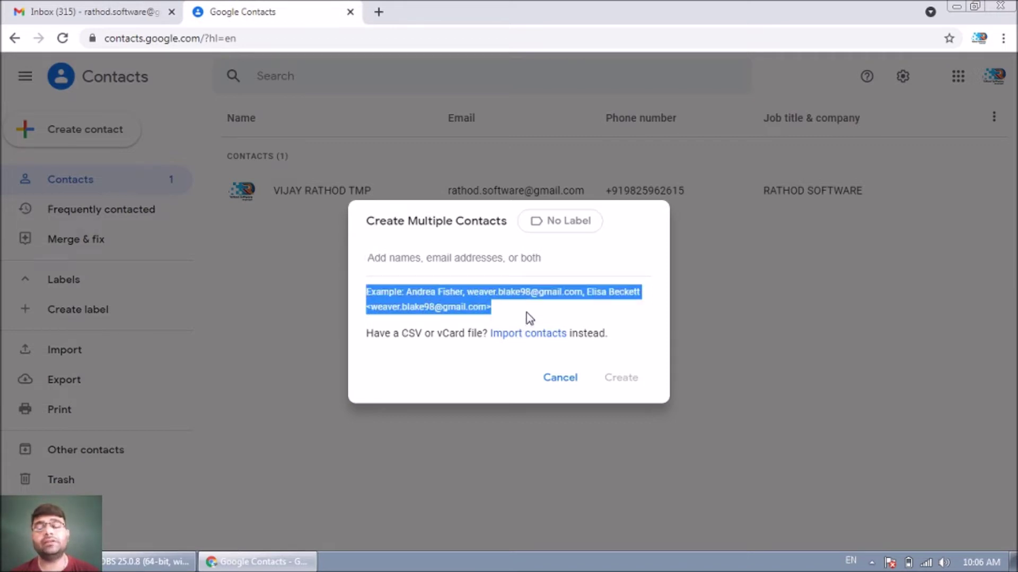
drag(401, 334, 464, 335)
click(440, 333)
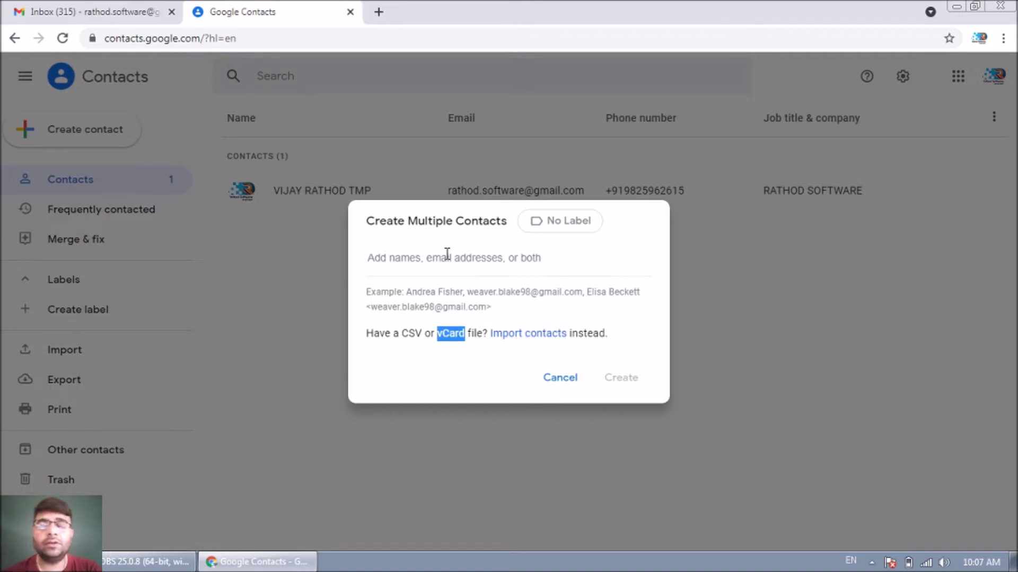
click(515, 334)
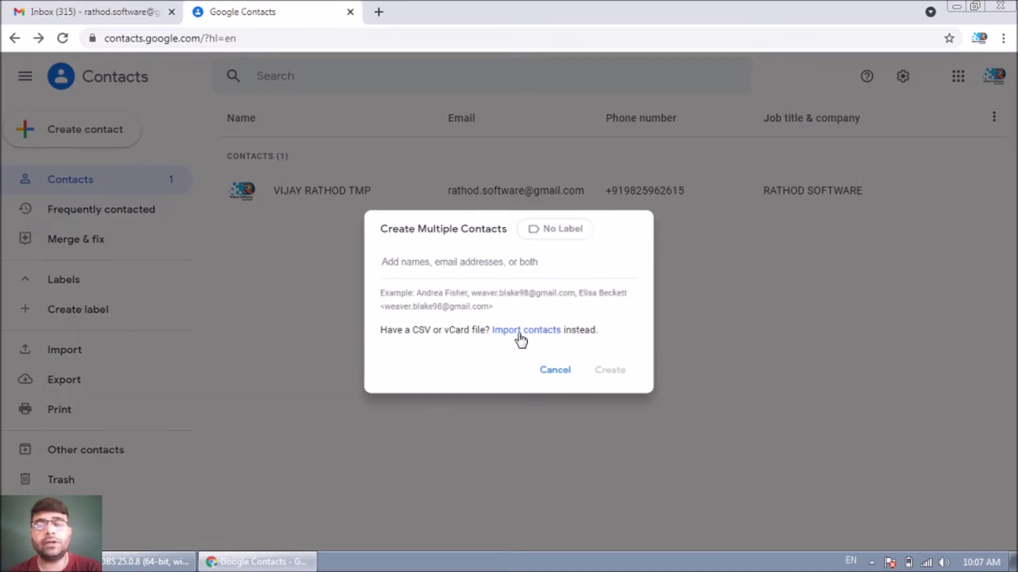
Open the contacts file from the Desktop in Excel through the file picker.
click(414, 308)
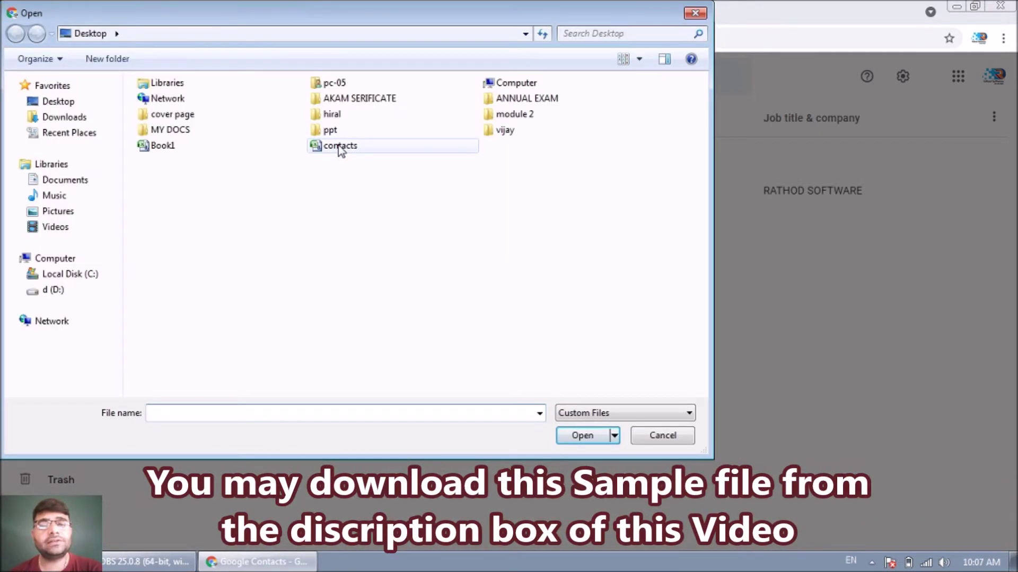
click(339, 147)
right_click(340, 148)
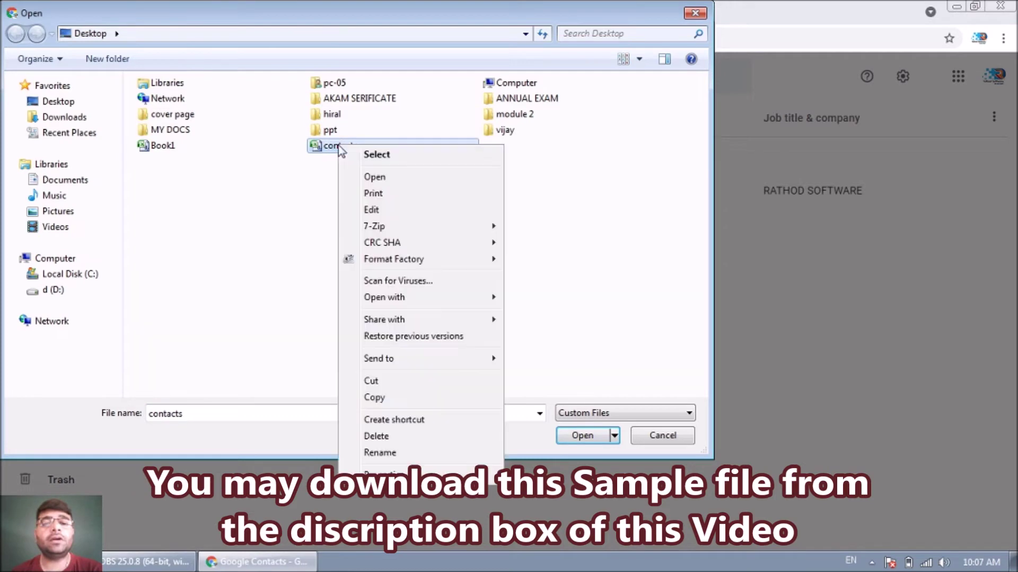
click(370, 178)
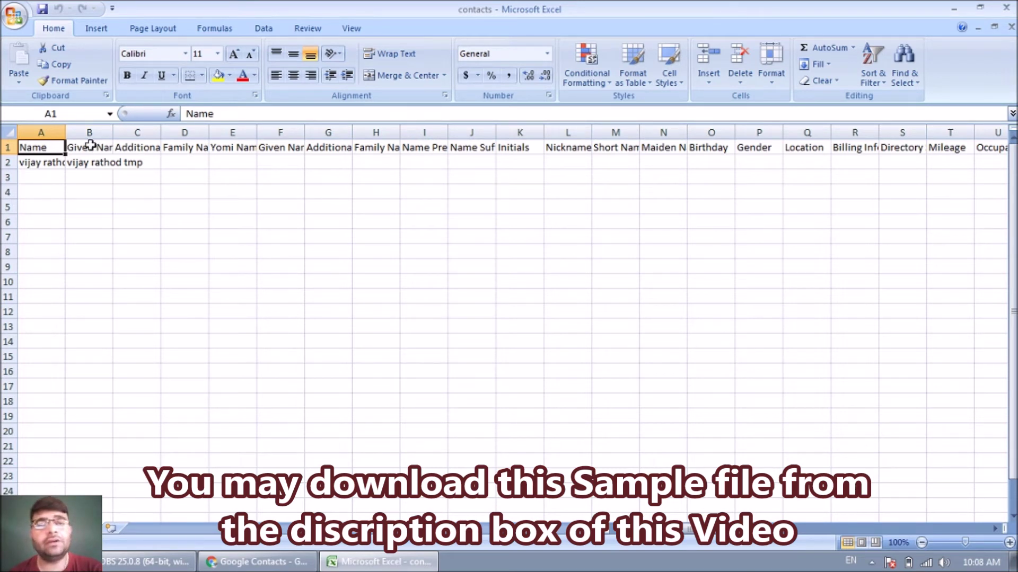
Append '1' to the contact name entries in cells A2 and B2.
click(40, 163)
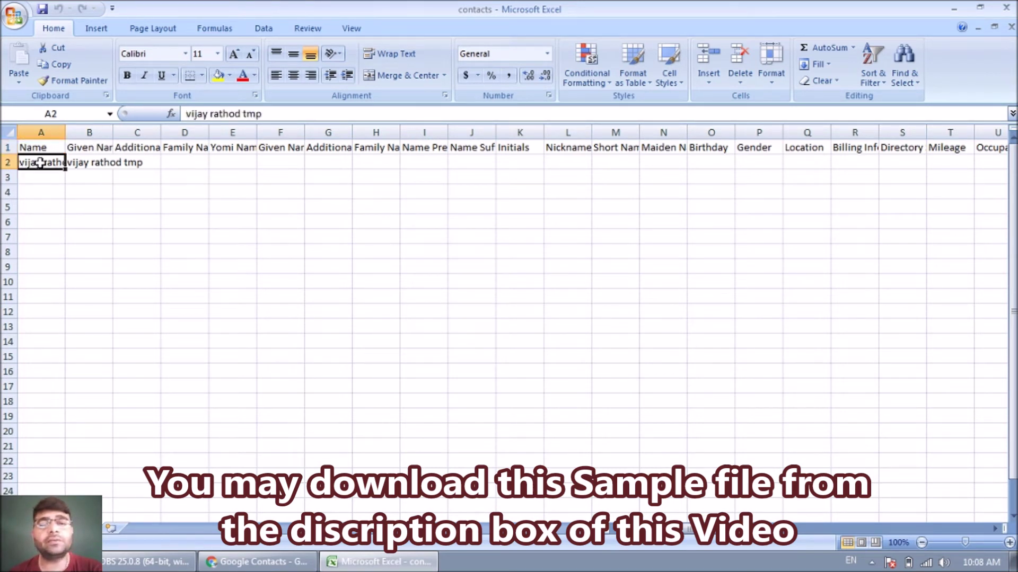
click(300, 116)
text(1)
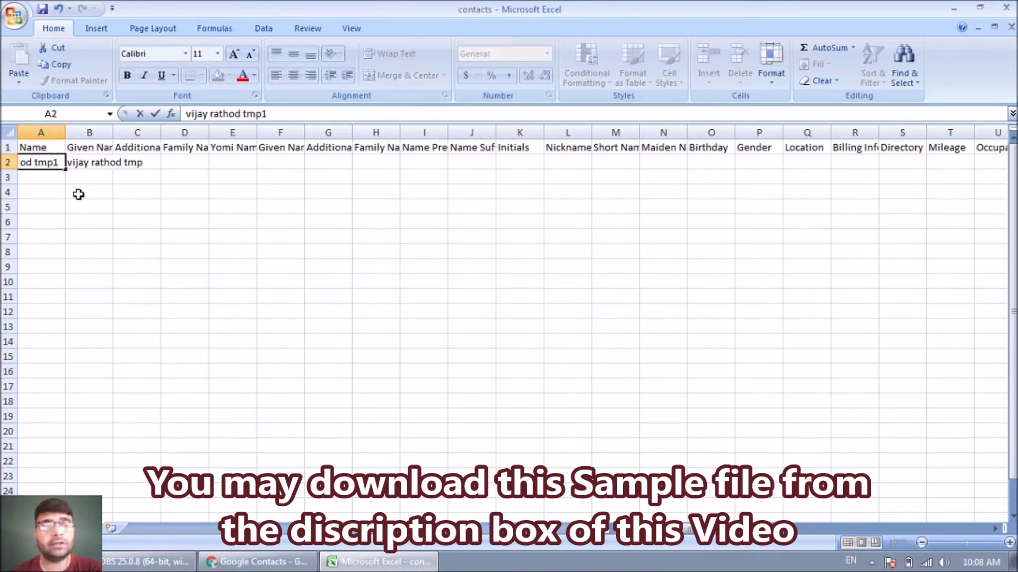
click(90, 161)
click(268, 117)
text(1)
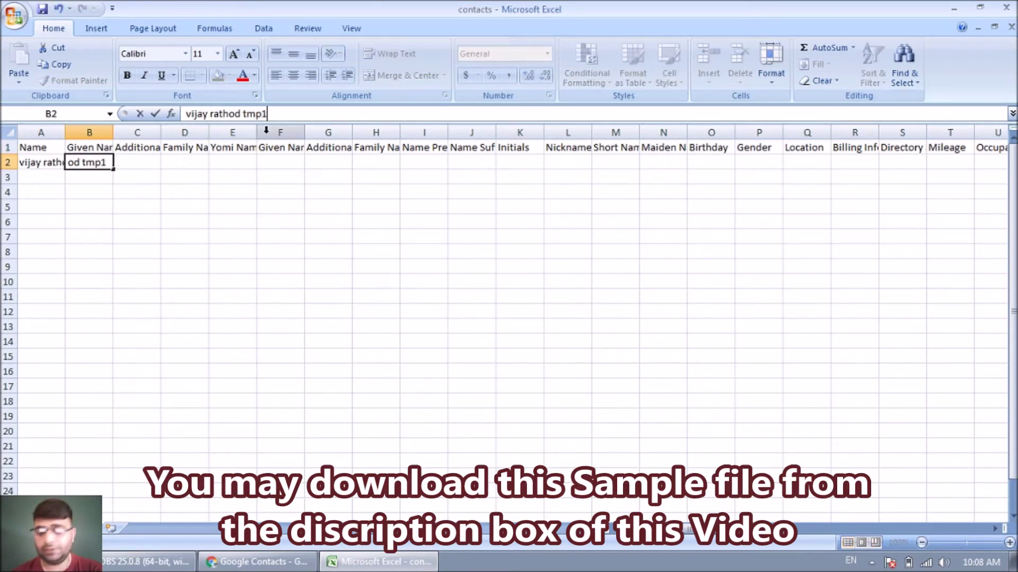
click(49, 152)
Review the exported header columns through Website 1 - Value, then return to cell A1.
key(Right)
key(Right)
key(Right)
key(Right)
key(Right)
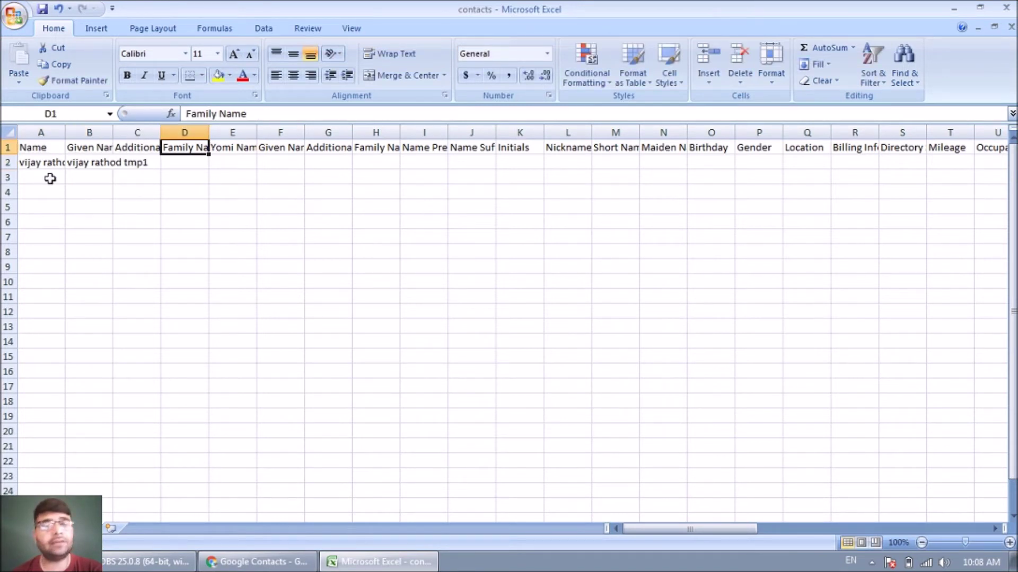
key(Left)
key(Left)
key(Left)
key(Left)
key(Left)
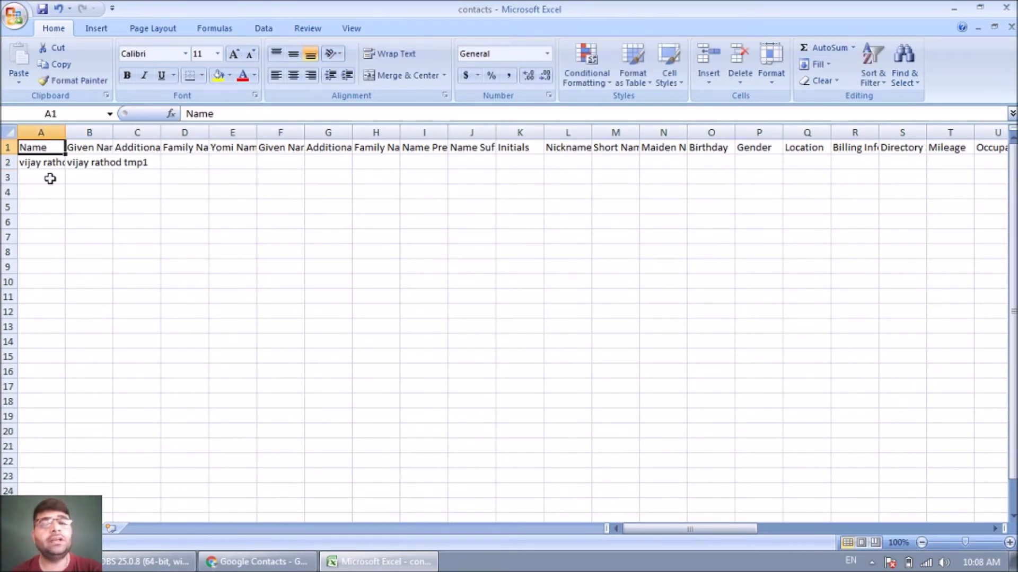
key(Right)
key(Right)
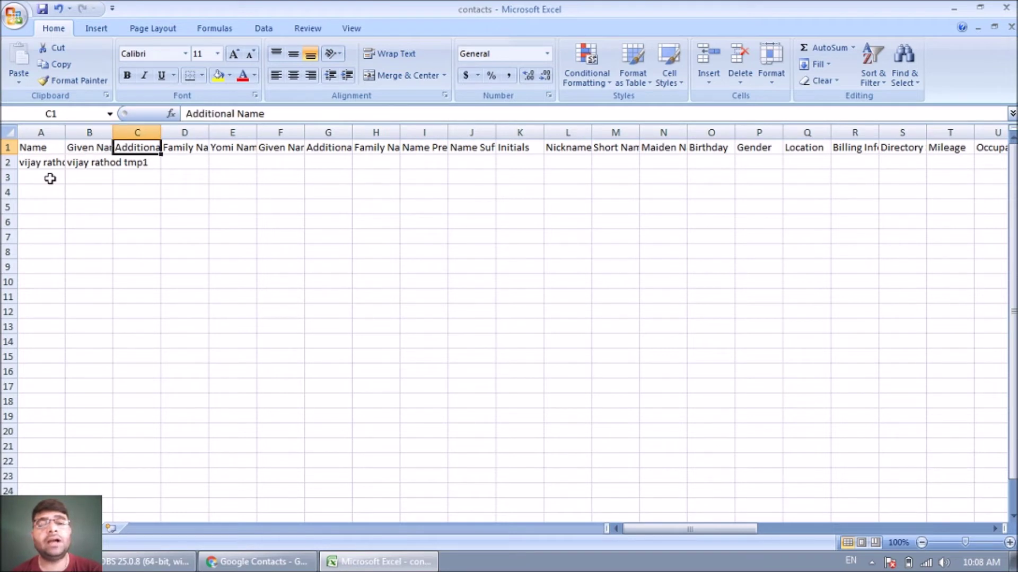
key(Right)
key(Right)
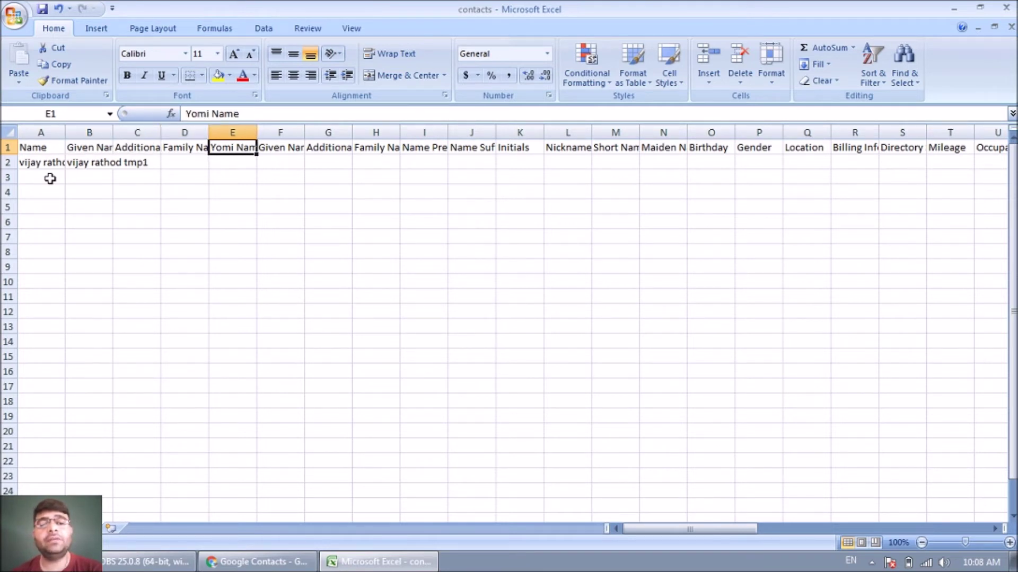
key(Right)
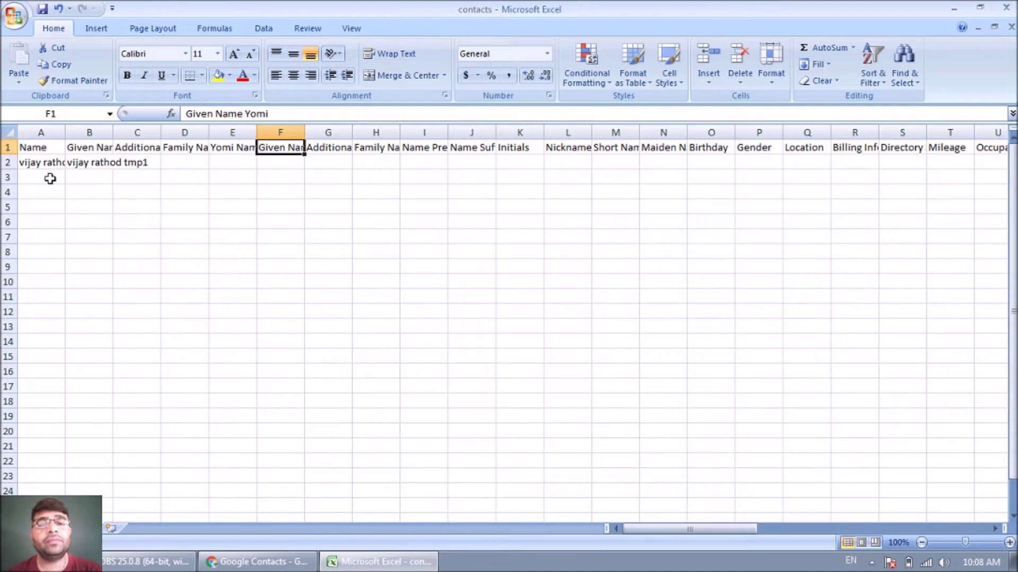
key(Right)
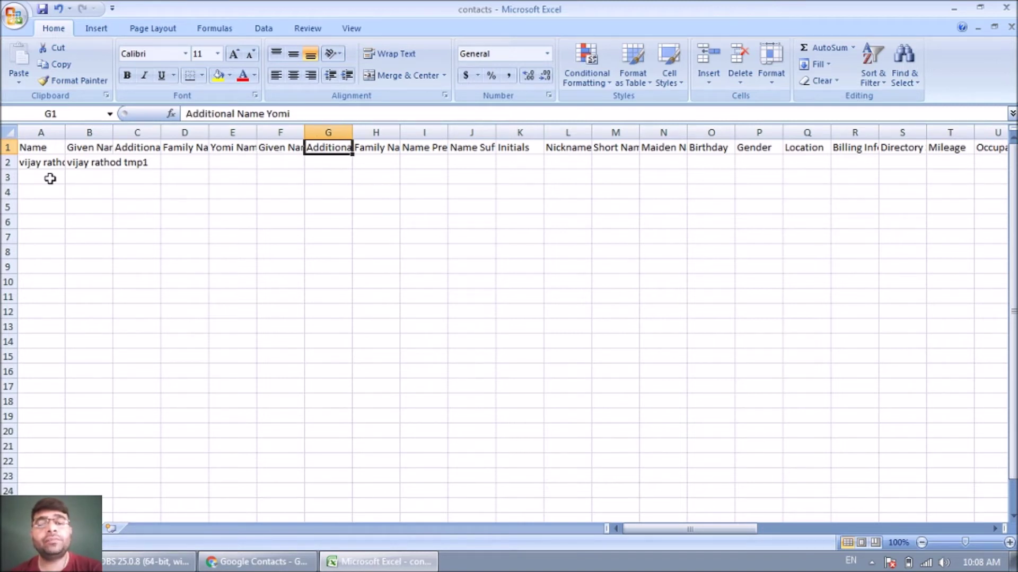
key(Right)
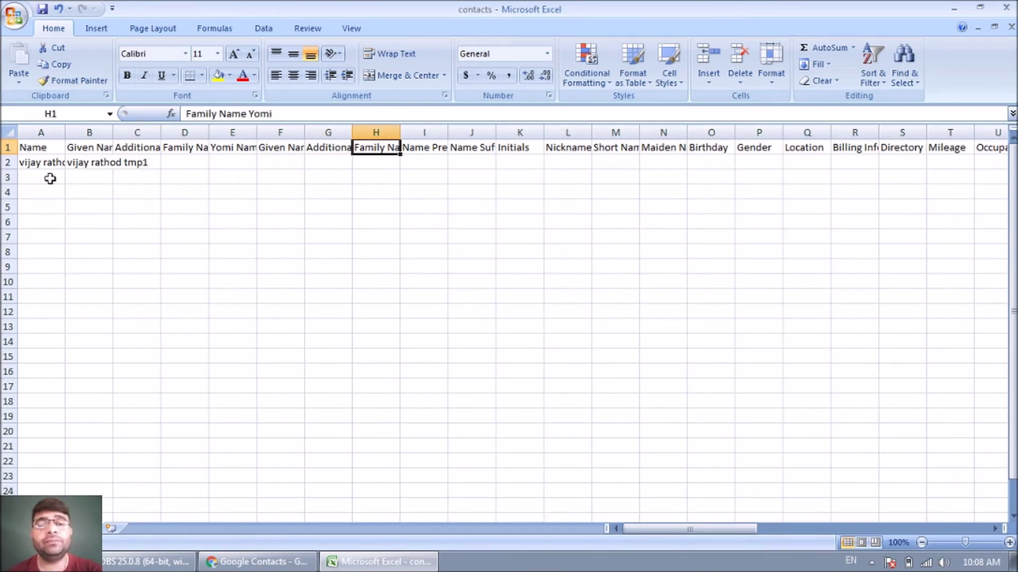
key(Right)
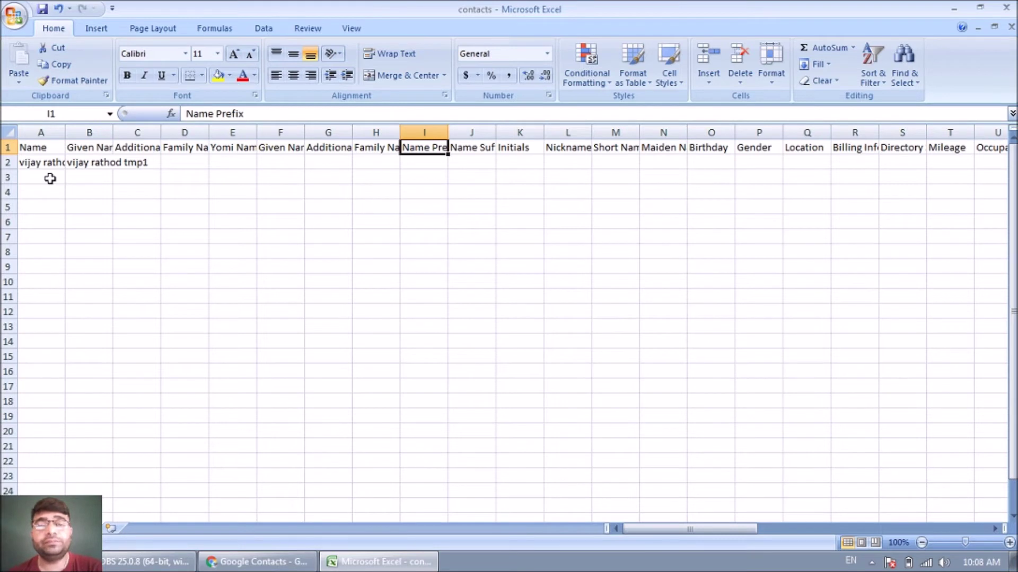
key(Right)
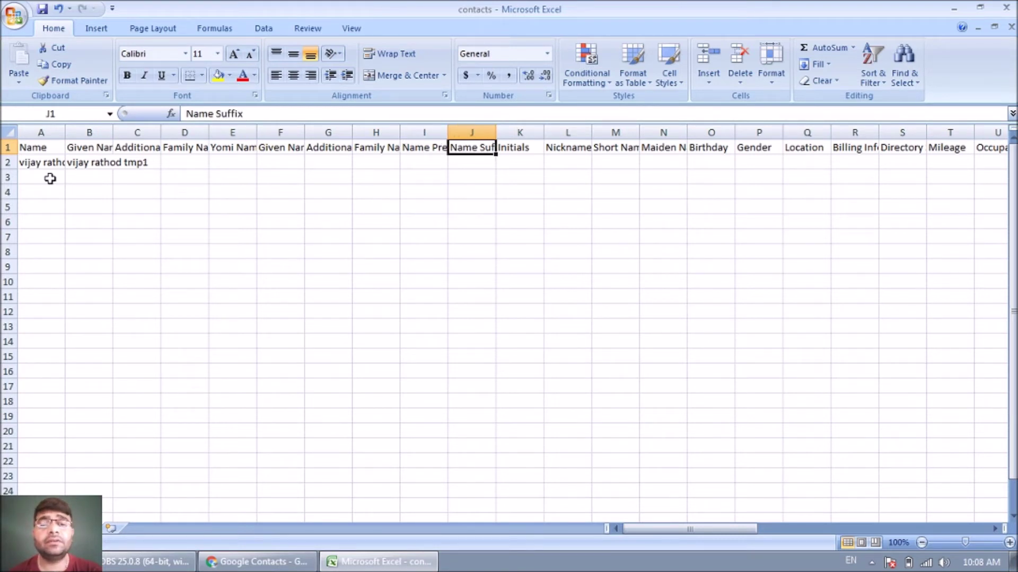
key(Right)
key(Right)
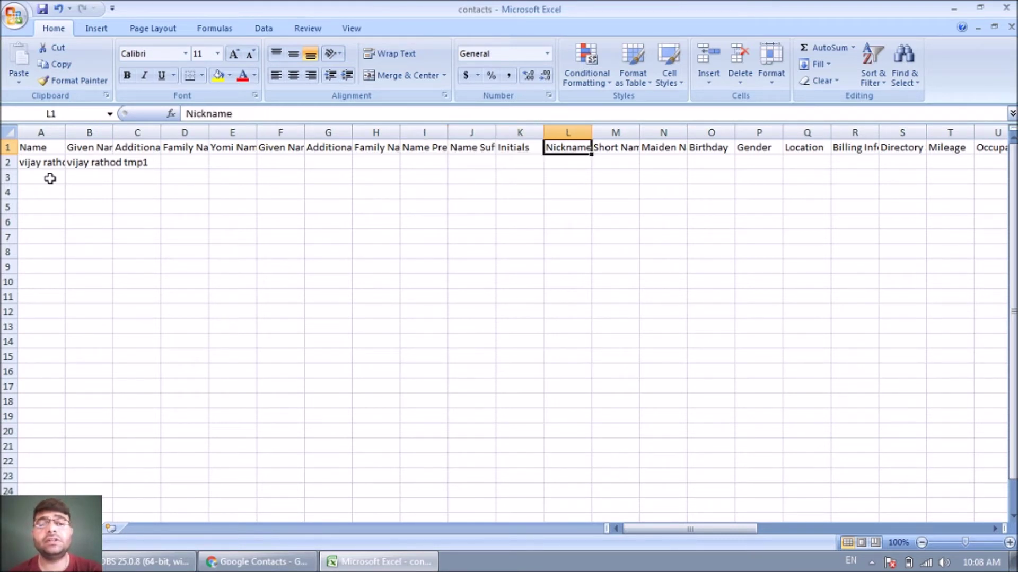
key(Right)
key(Right)
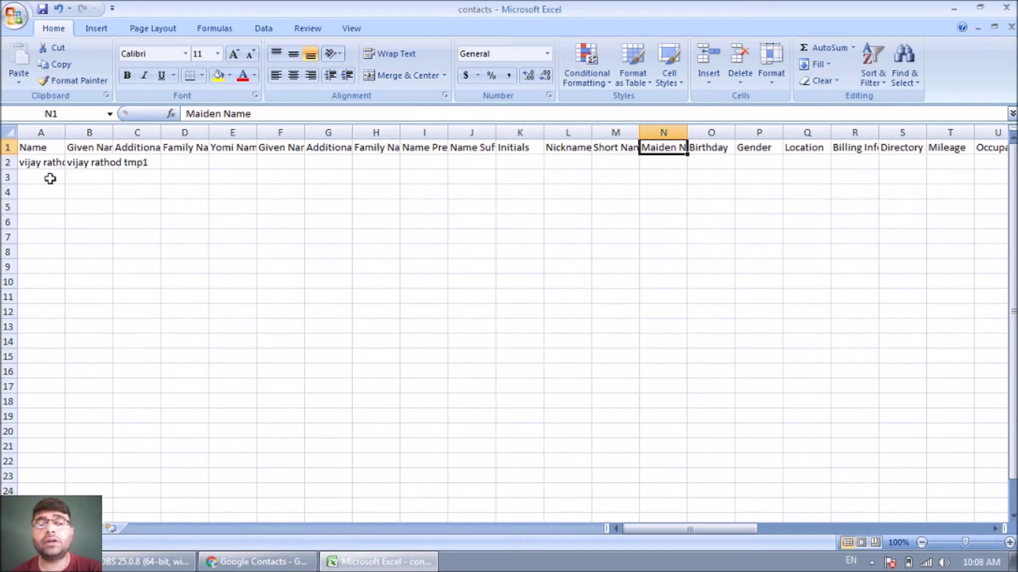
key(Right)
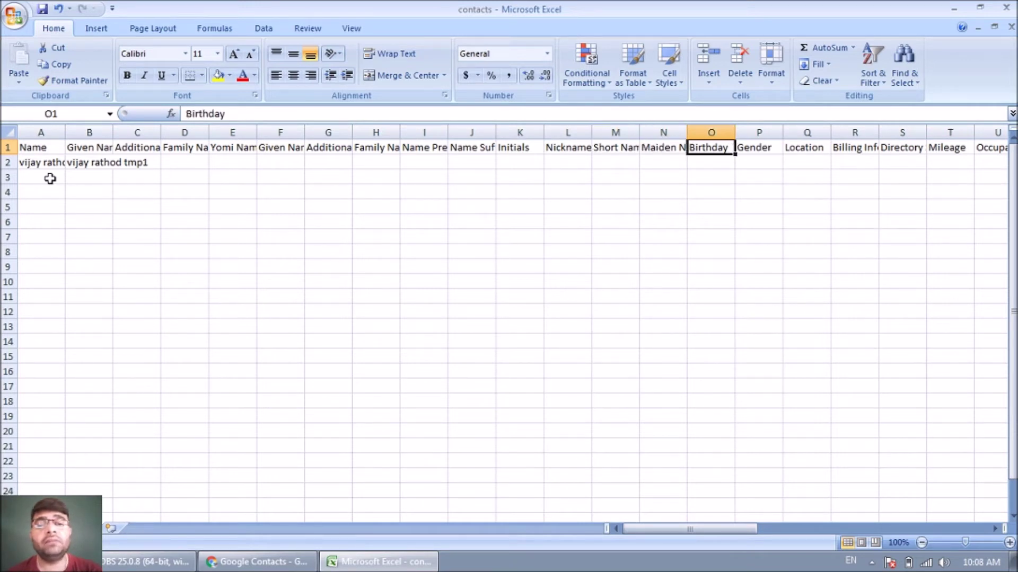
key(Right)
key(Right)
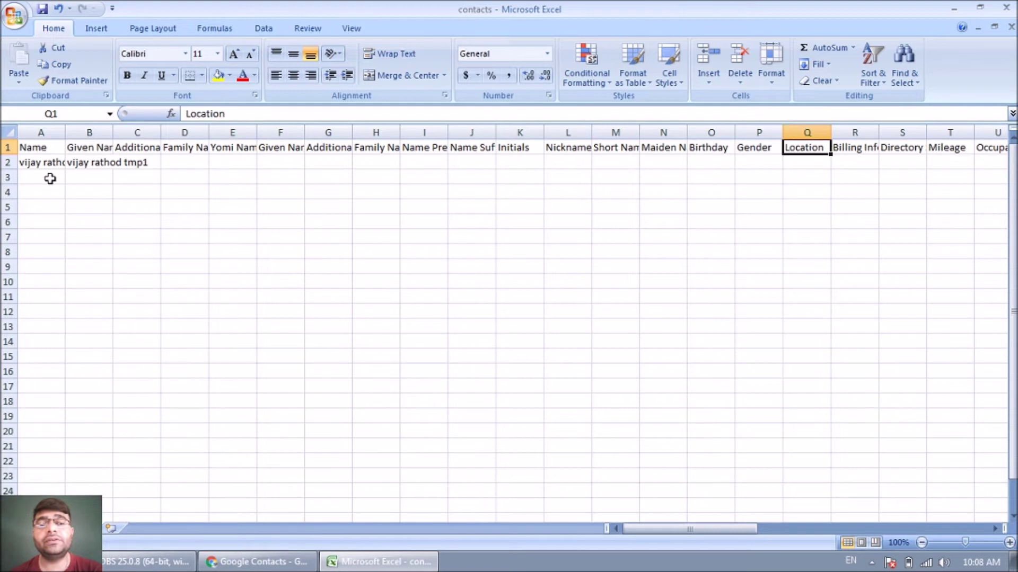
key(Right)
key(Right)
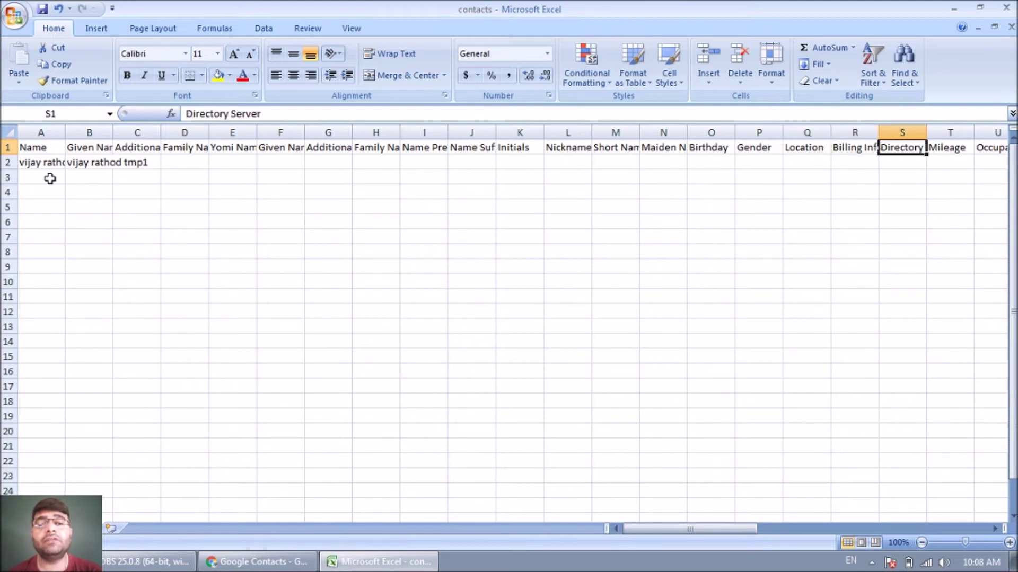
key(Right)
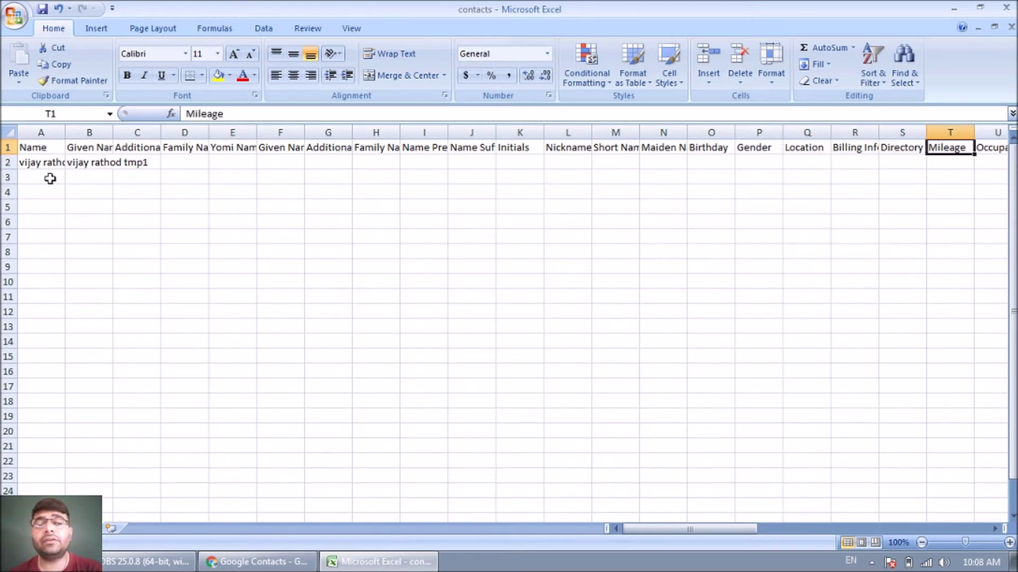
key(Right)
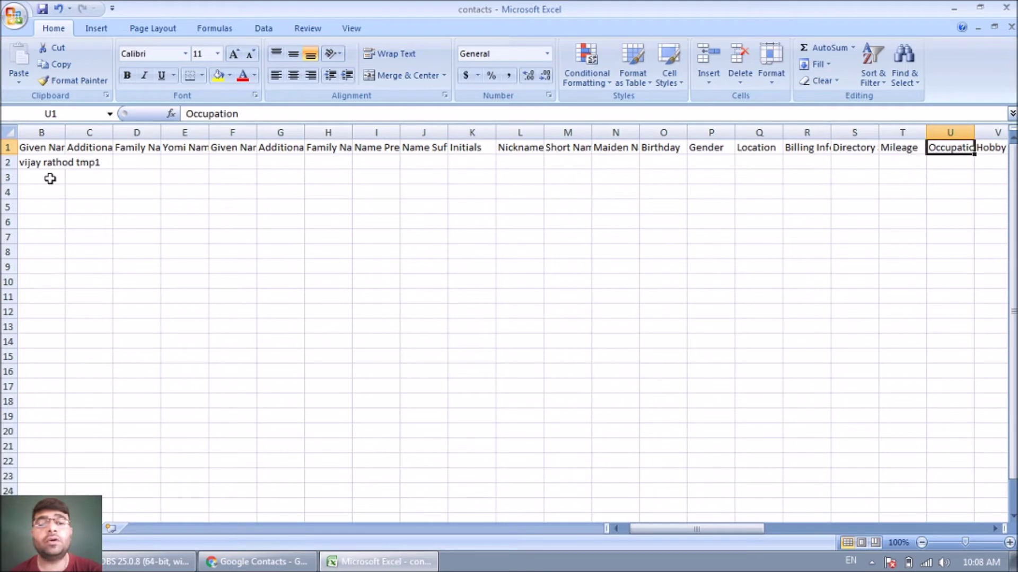
key(Right)
key(Right)
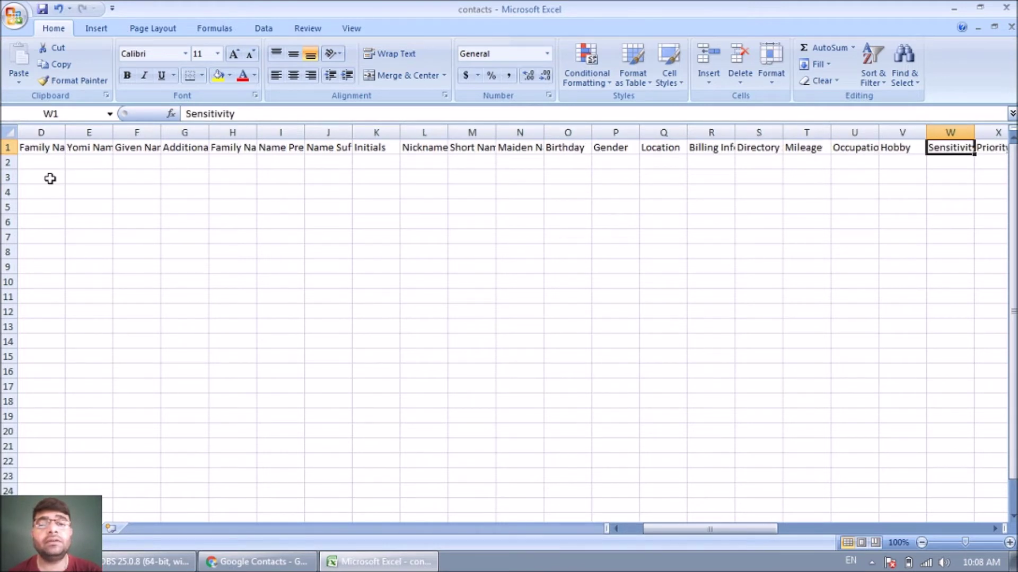
key(Right)
key(Right)
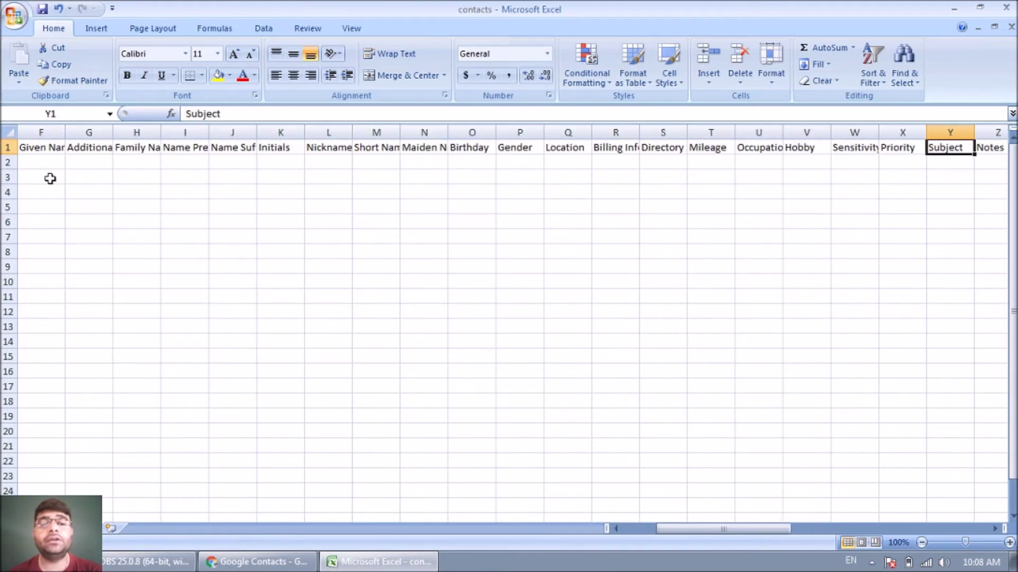
key(Right)
key(Right)
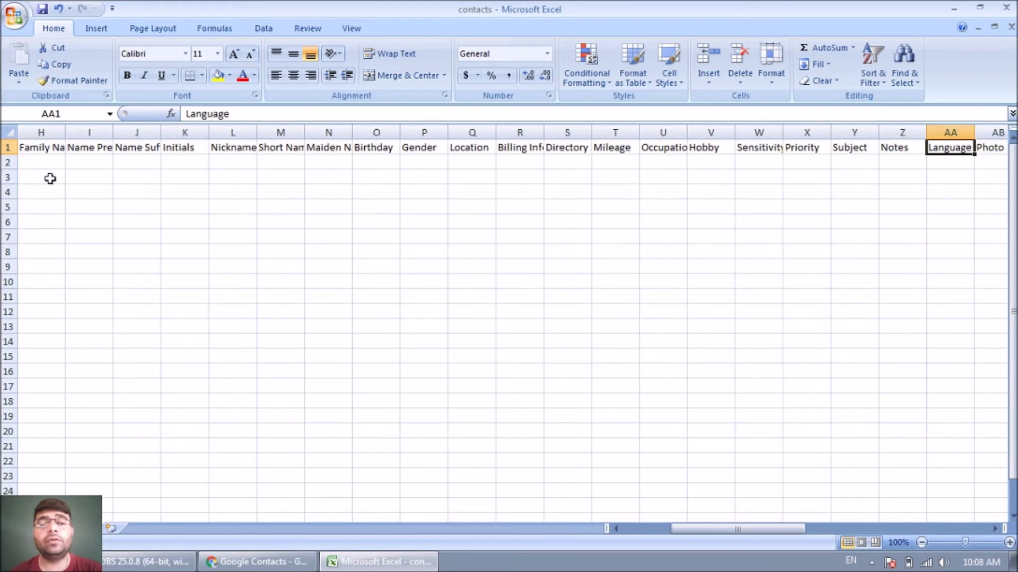
key(Right)
key(Right)
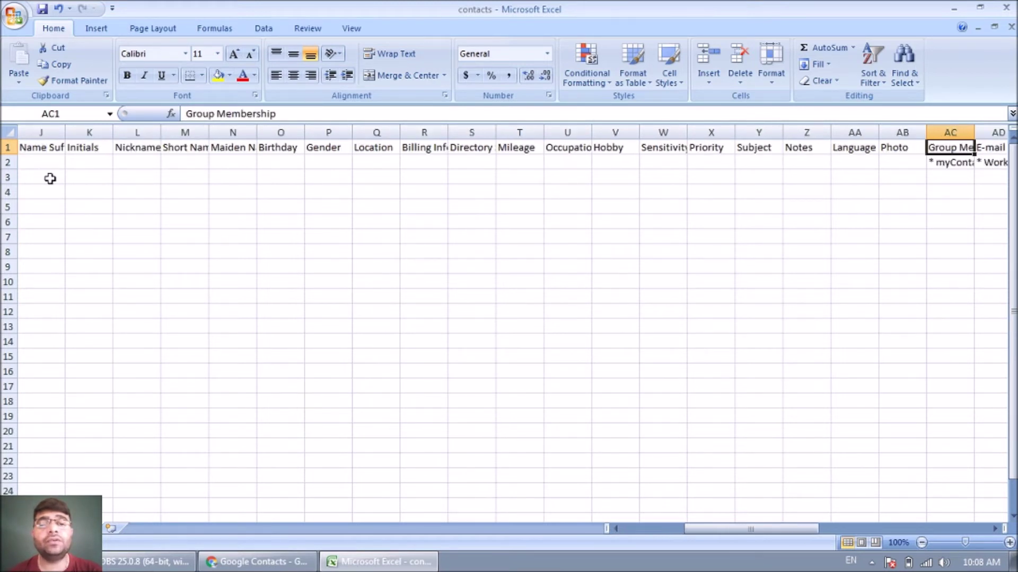
key(Right)
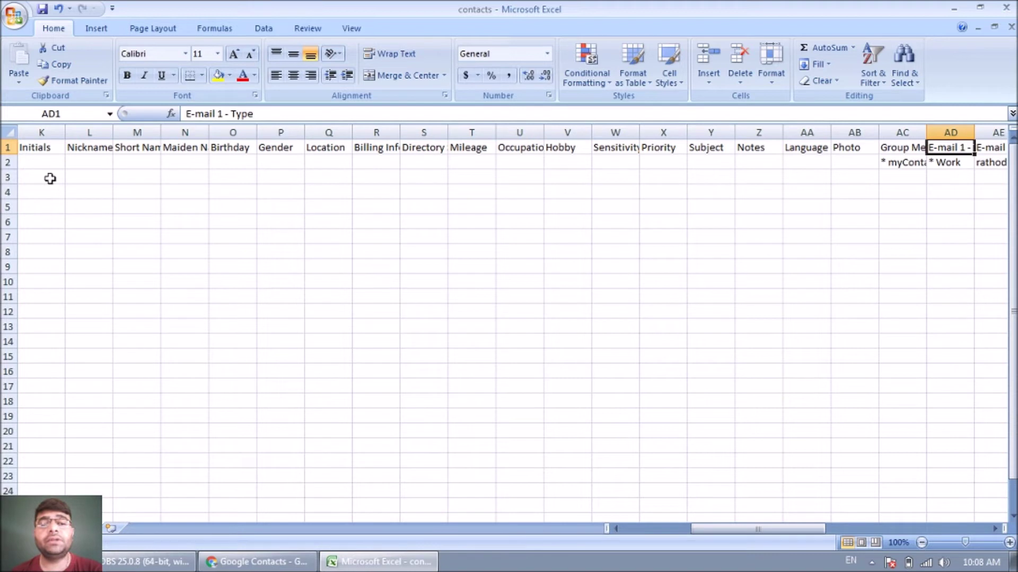
key(Right)
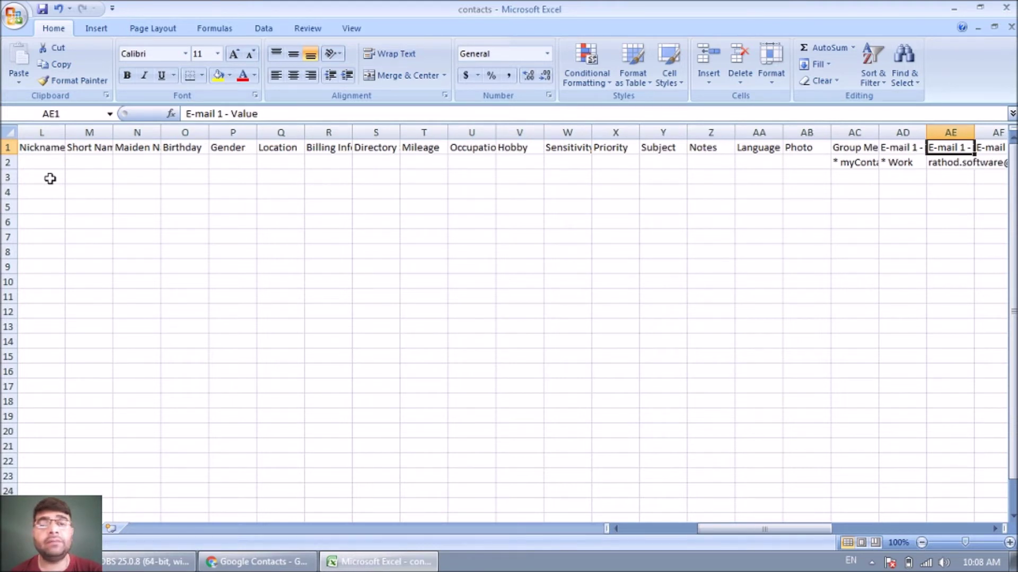
key(Right)
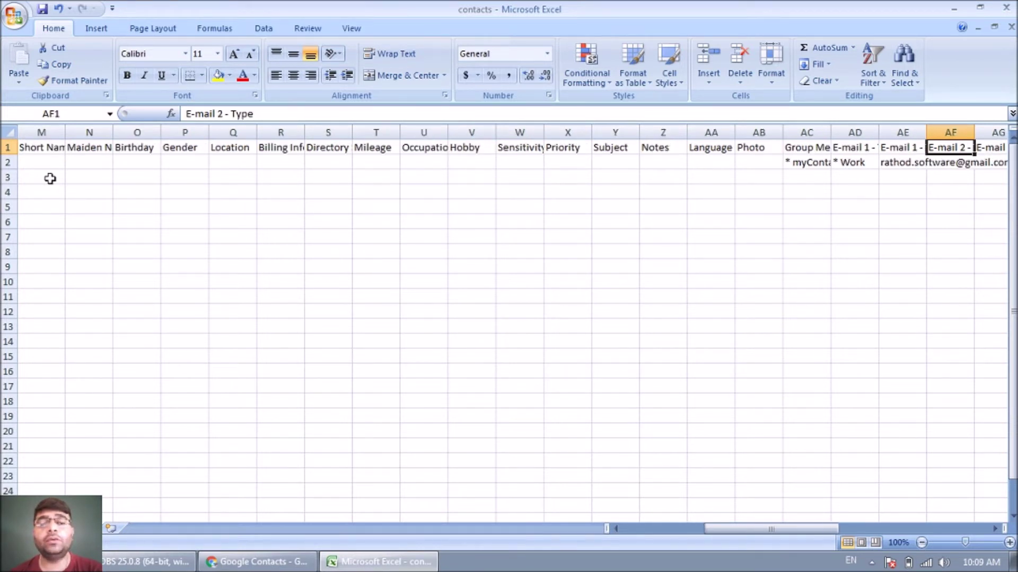
key(Right)
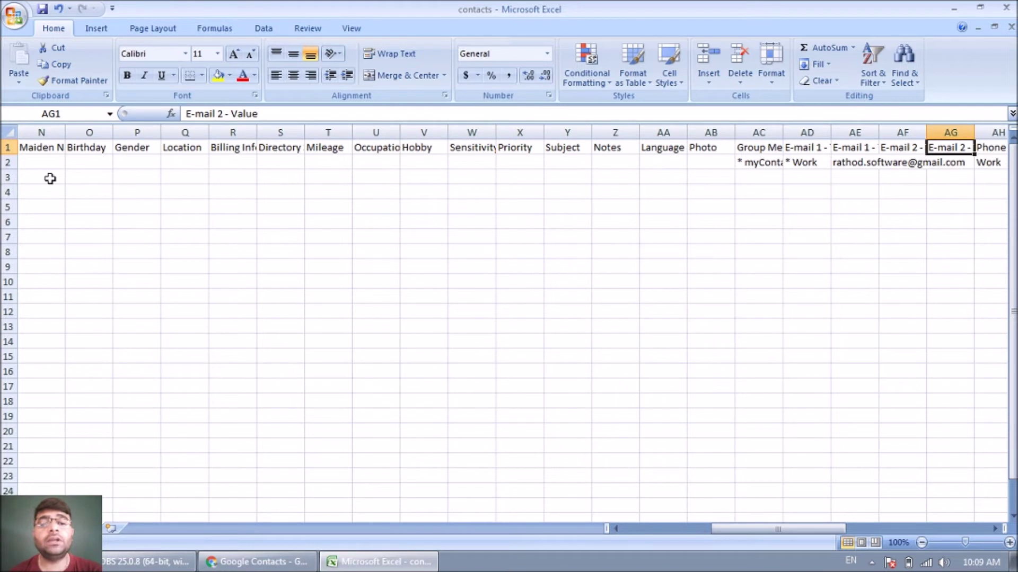
key(Right)
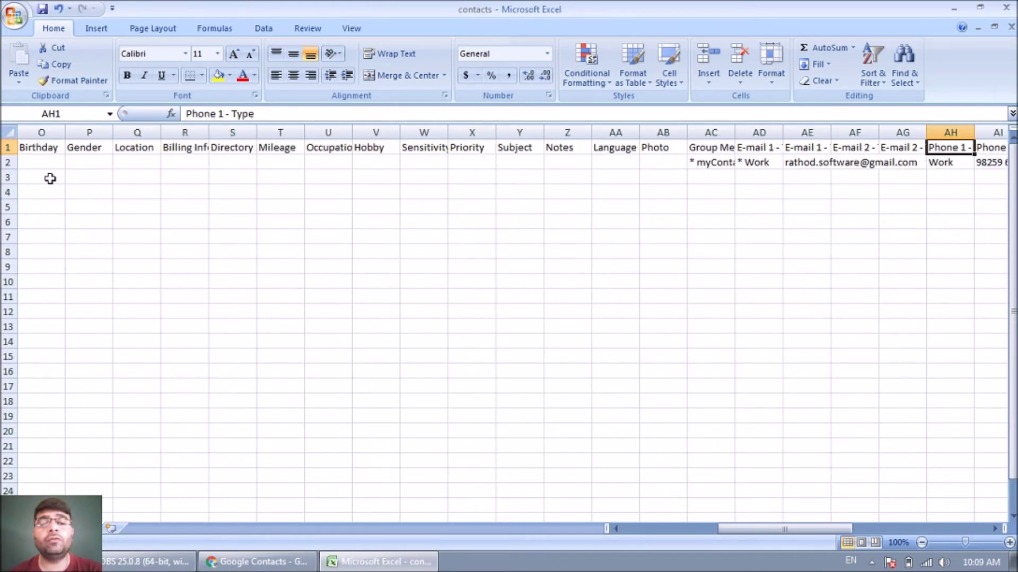
key(Right)
key(Right)
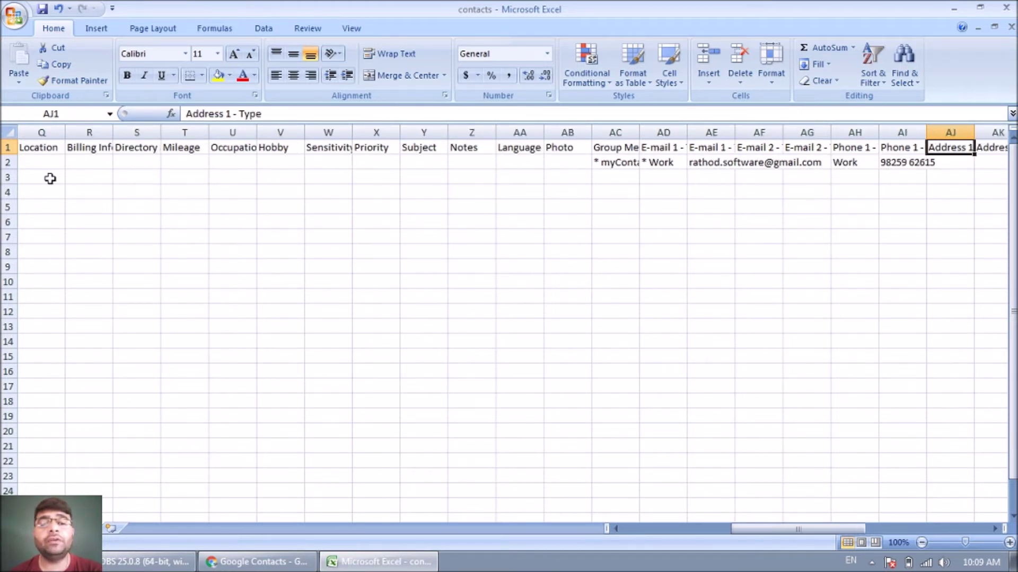
key(Right)
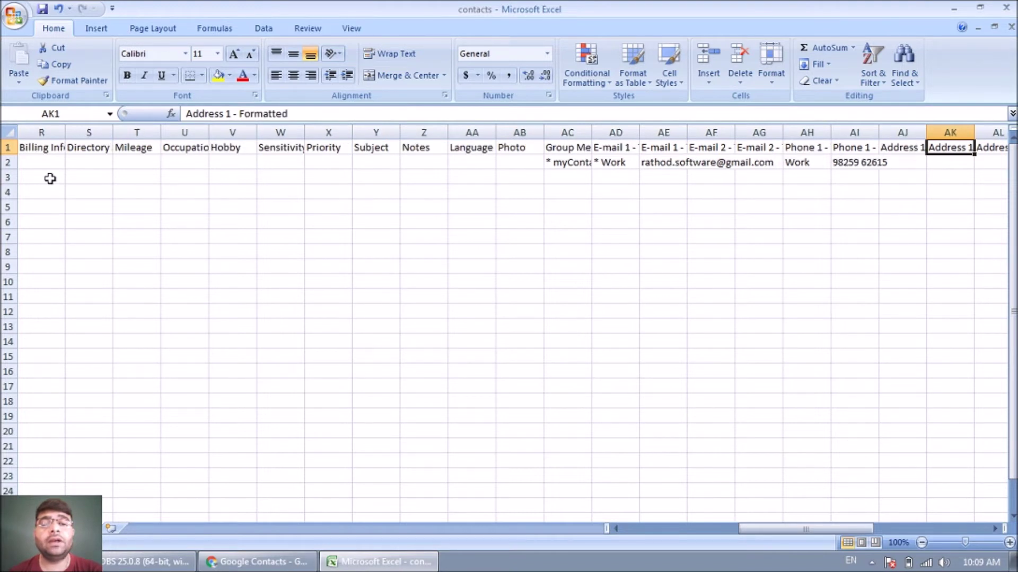
key(Right)
key(Right)
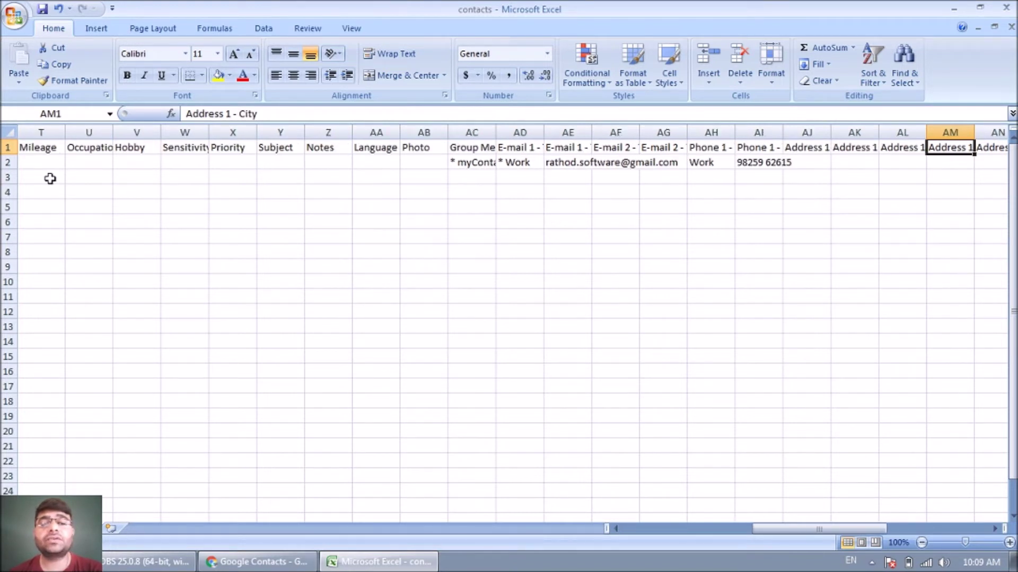
key(Right)
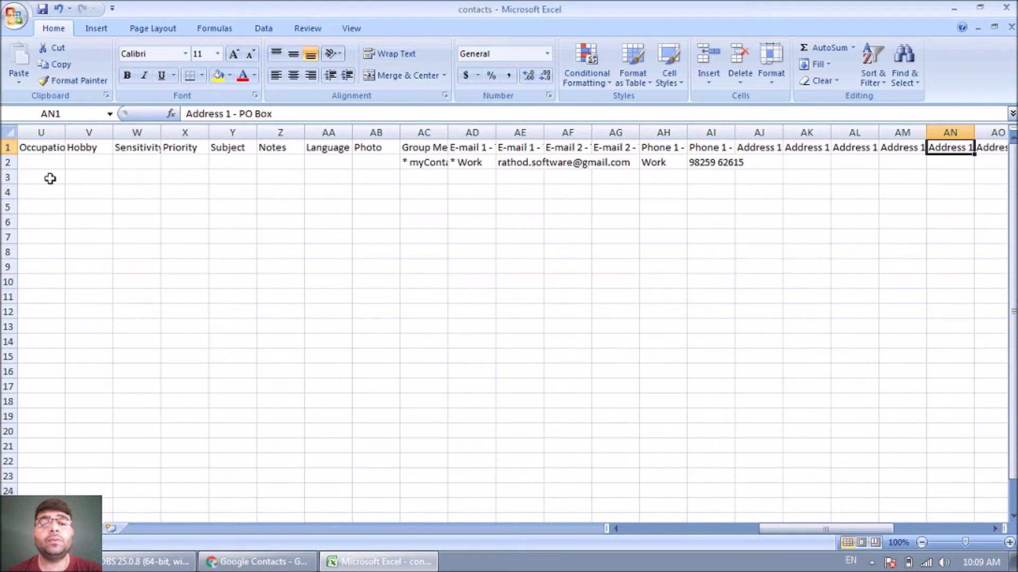
key(Right)
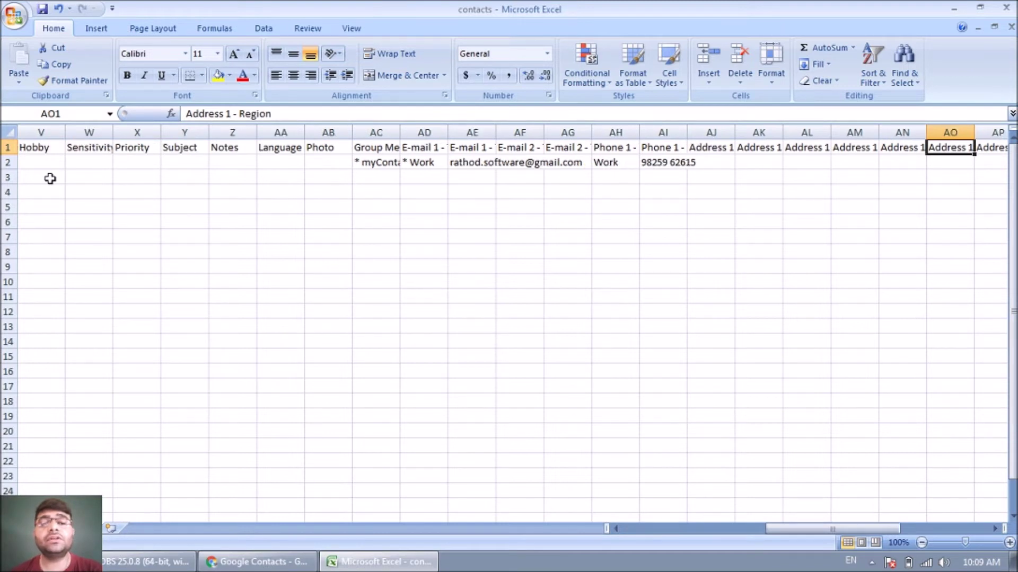
key(Right)
key(Right)
key(Right)
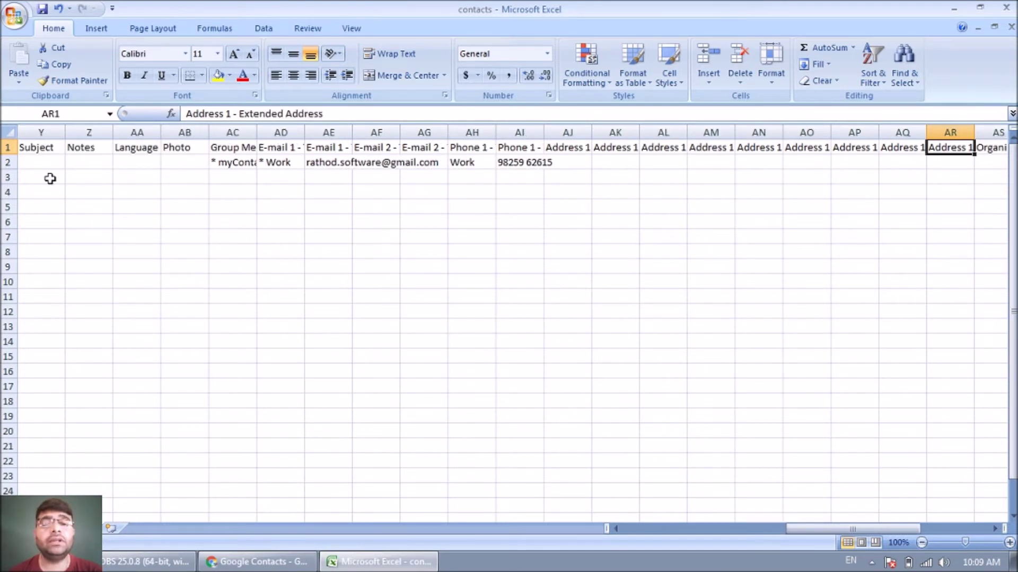
key(Right)
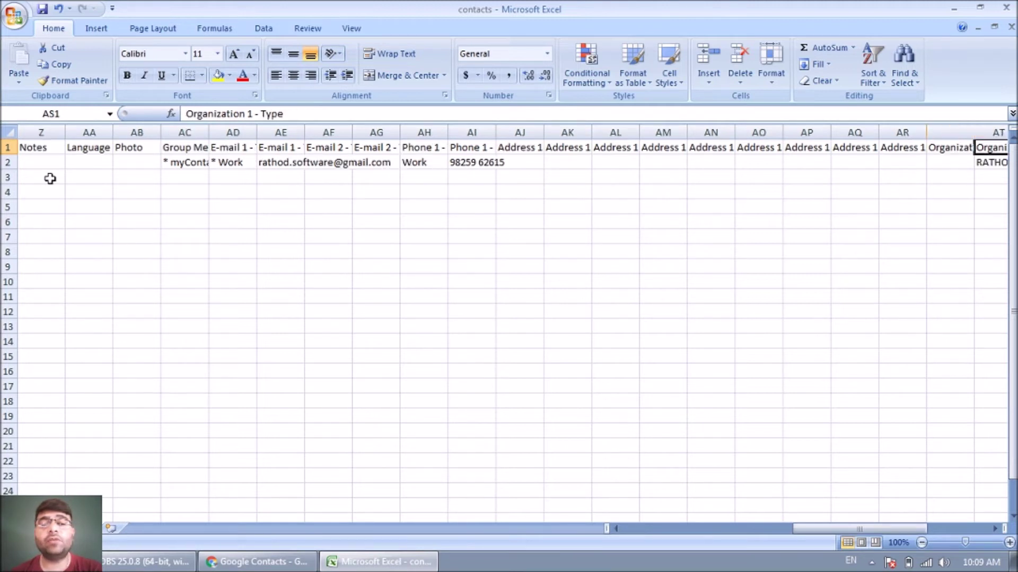
key(Right)
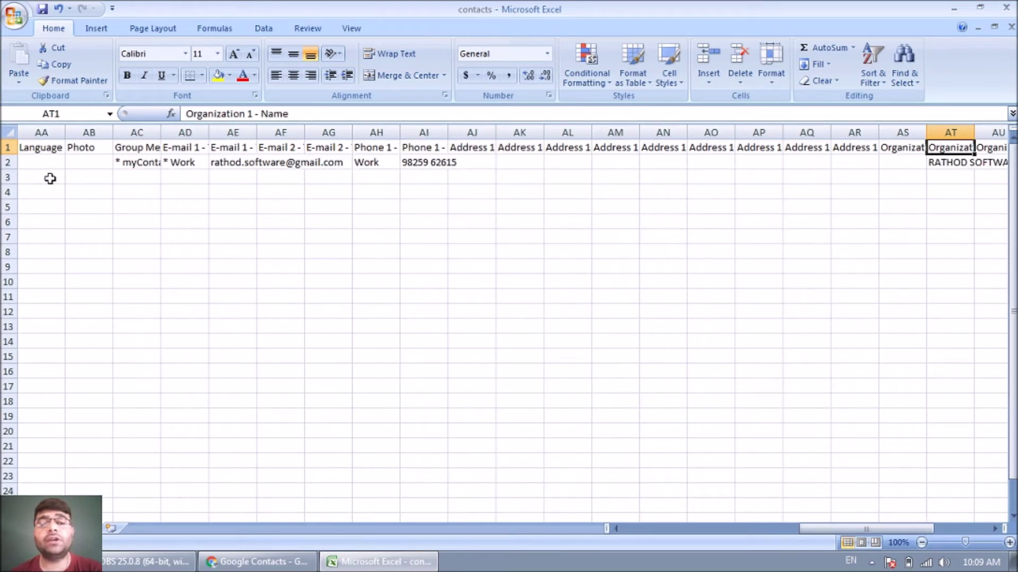
key(Right)
key(Right)
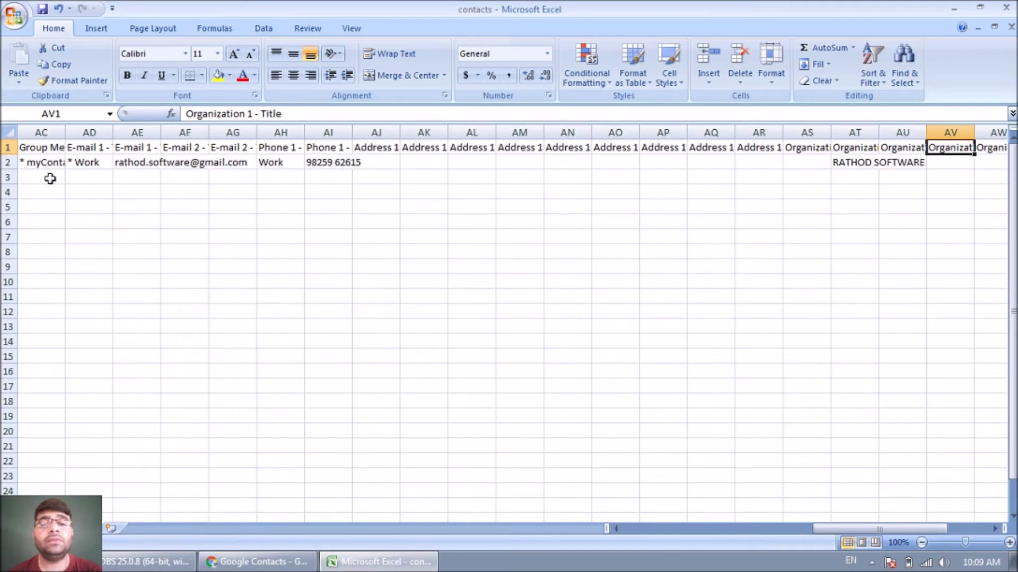
key(Right)
key(Right)
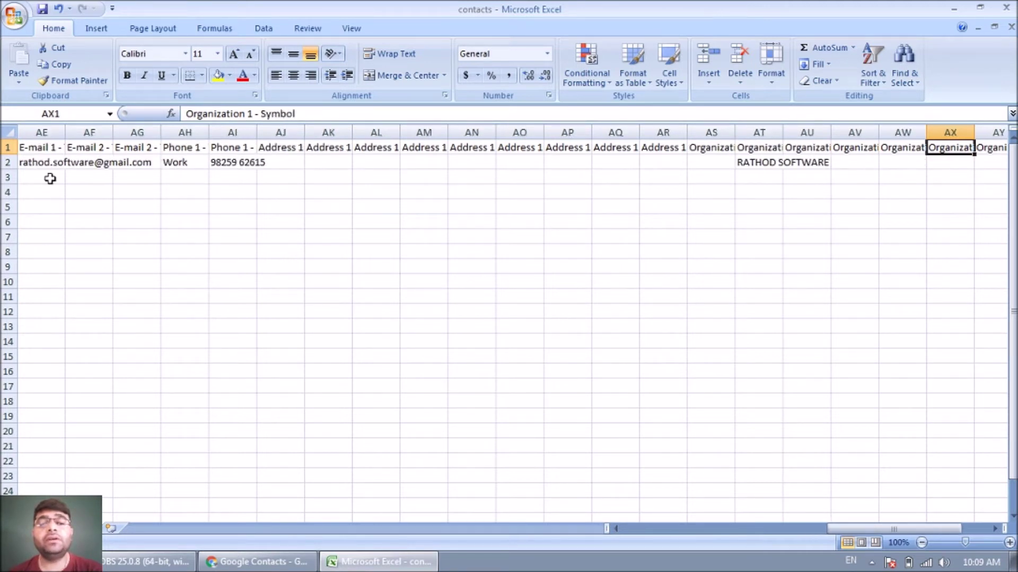
key(Right)
key(Right)
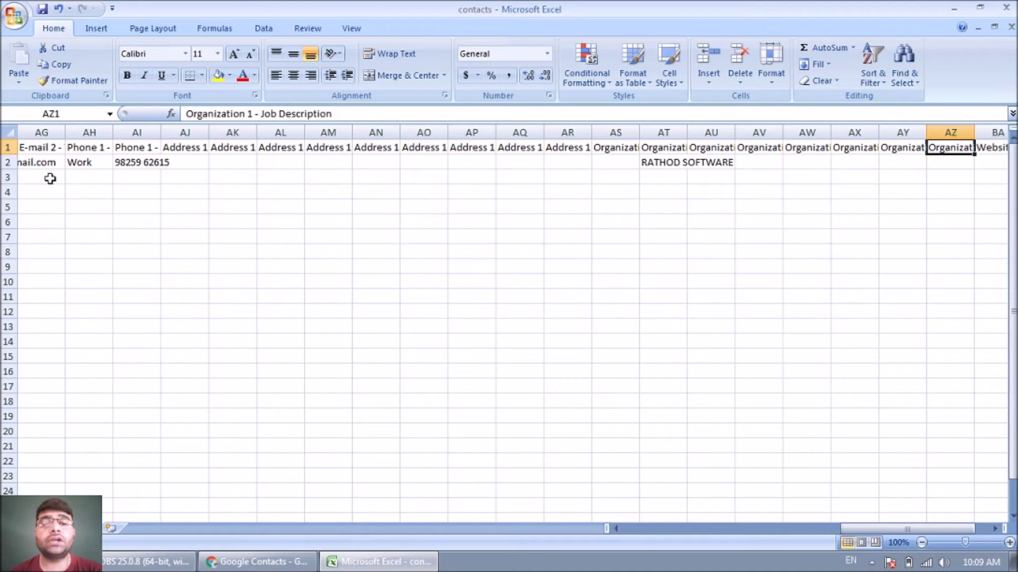
key(Right)
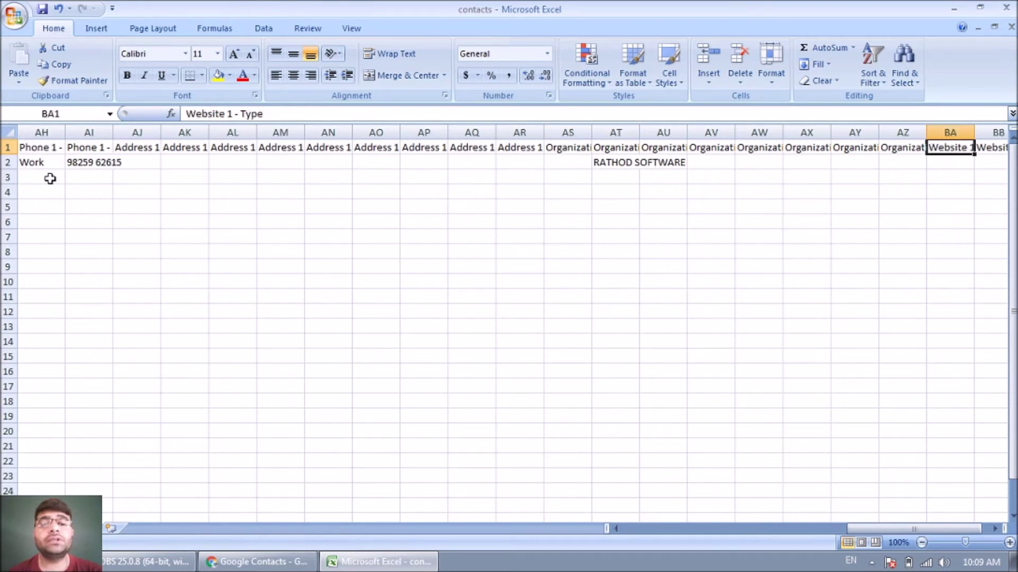
key(Right)
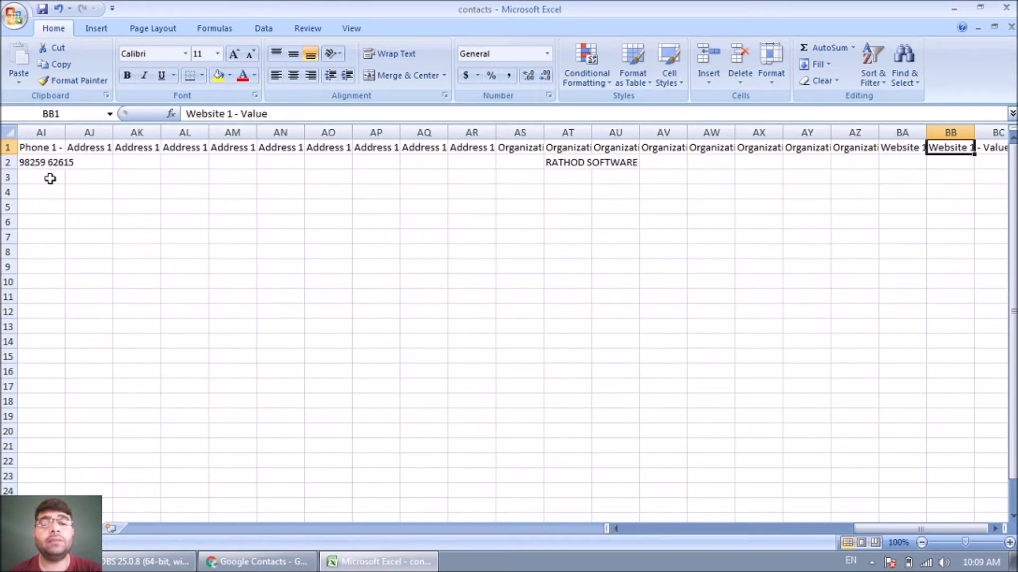
key(Right)
key(ctrl+Home)
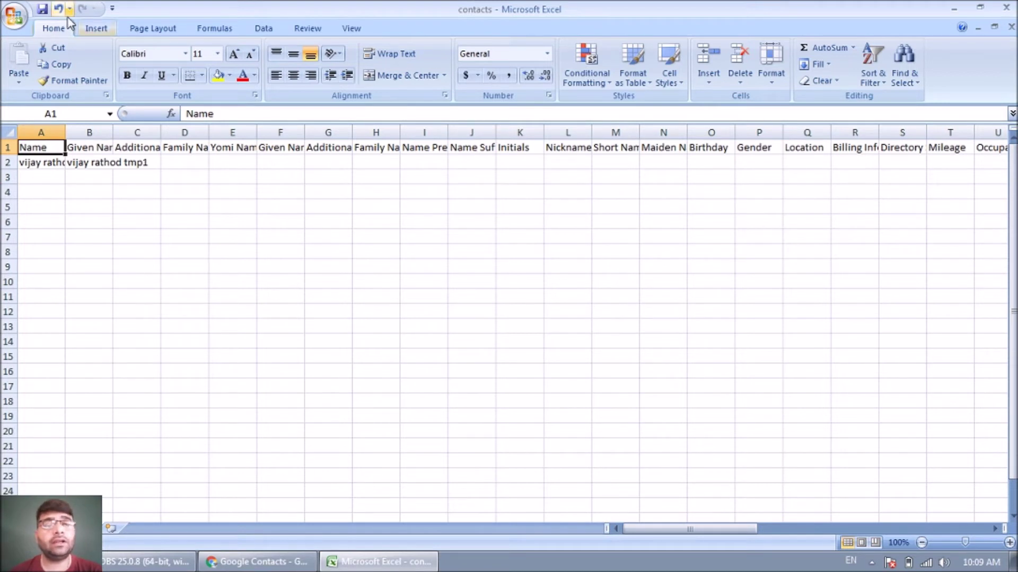
Save contacts.csv keeping the CSV format, then close the workbook and Excel.
click(42, 9)
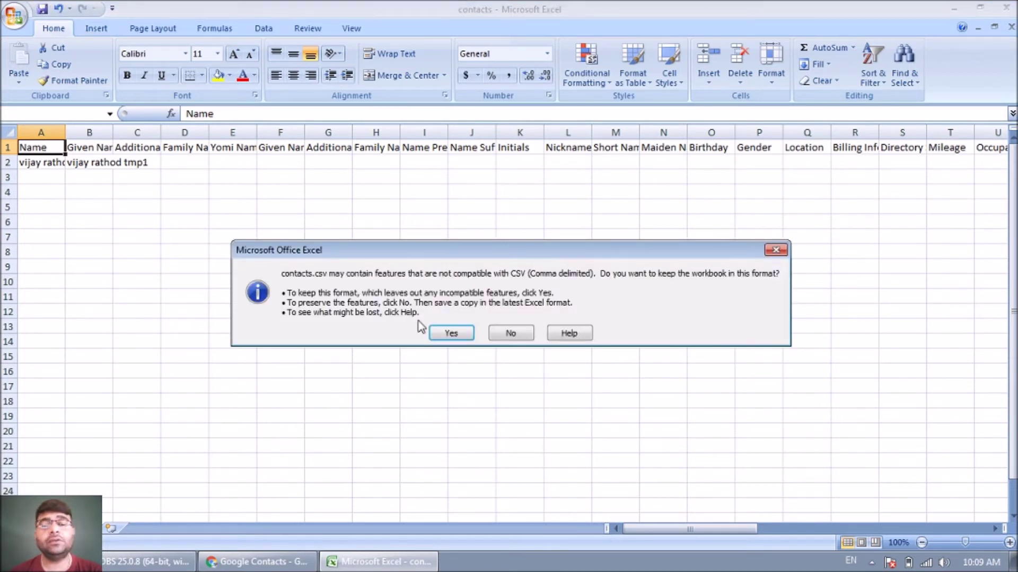
click(448, 332)
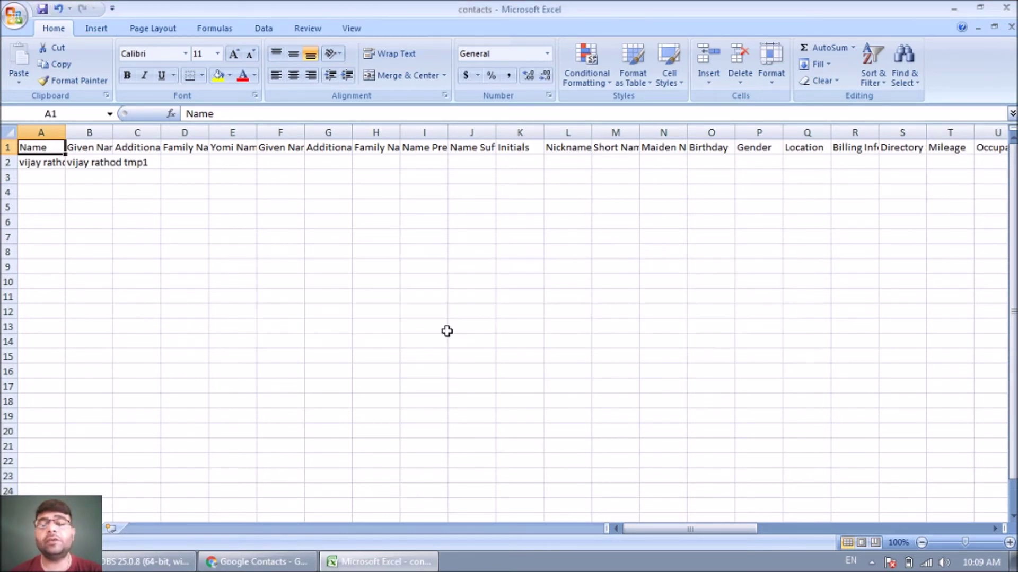
click(1009, 27)
click(451, 320)
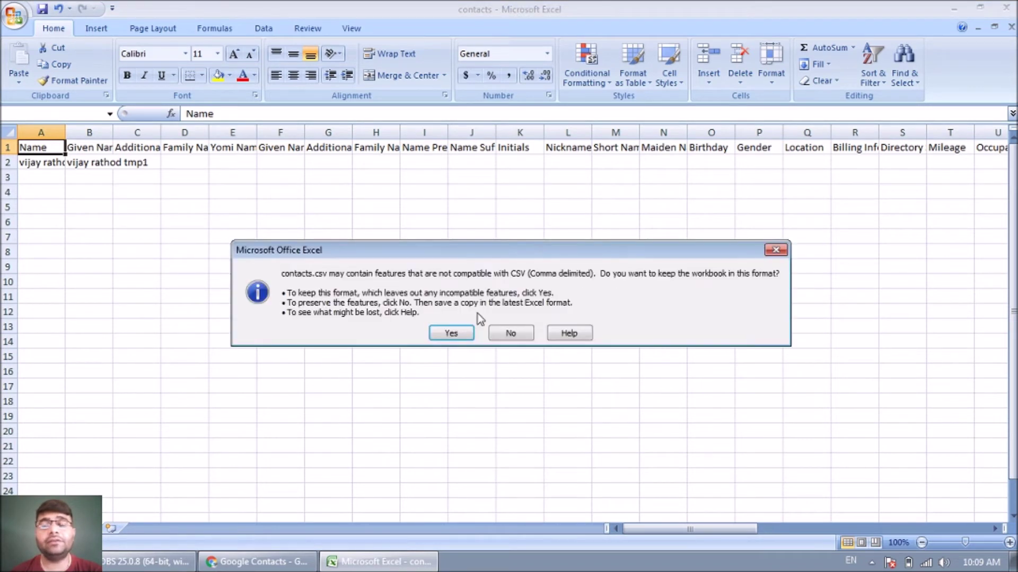
click(454, 333)
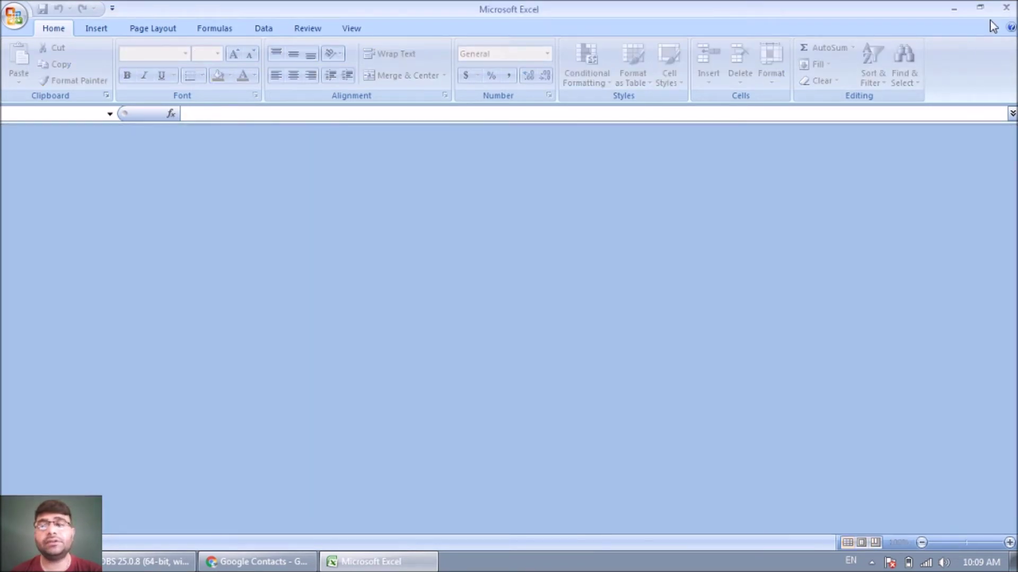
click(1005, 8)
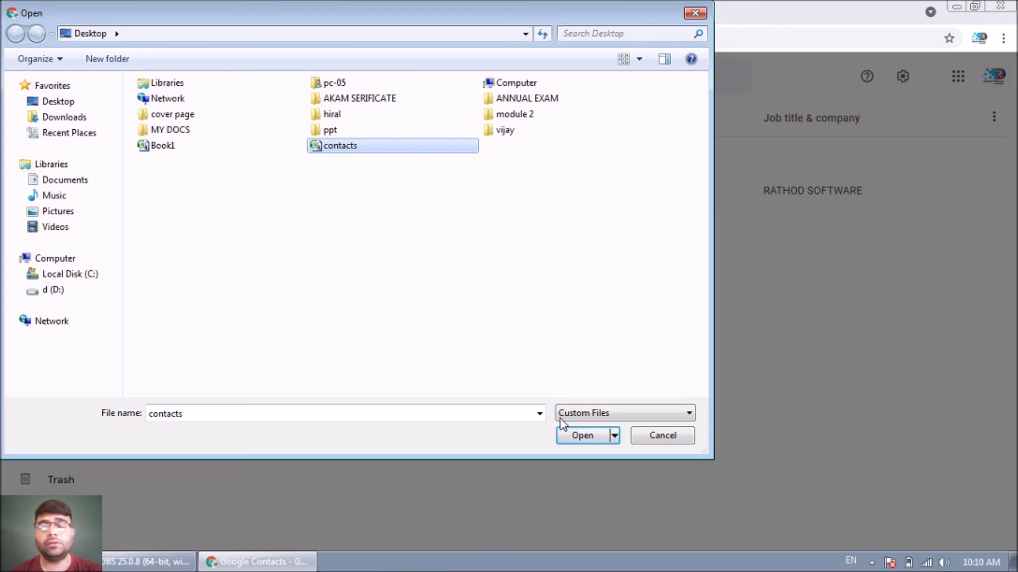
Import contacts.csv into Google Contacts, adding a duplicate of the existing contact.
click(576, 436)
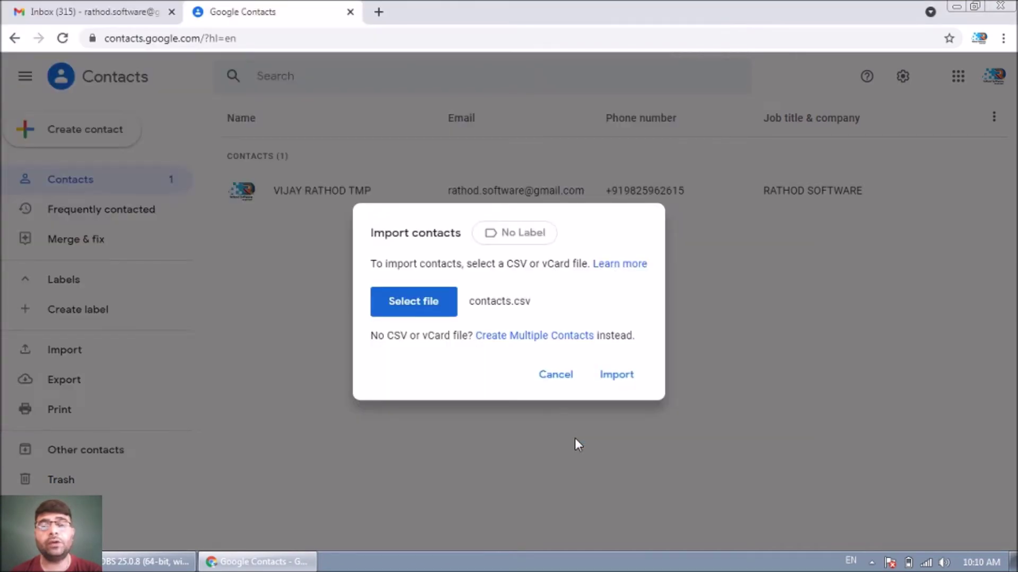
click(617, 376)
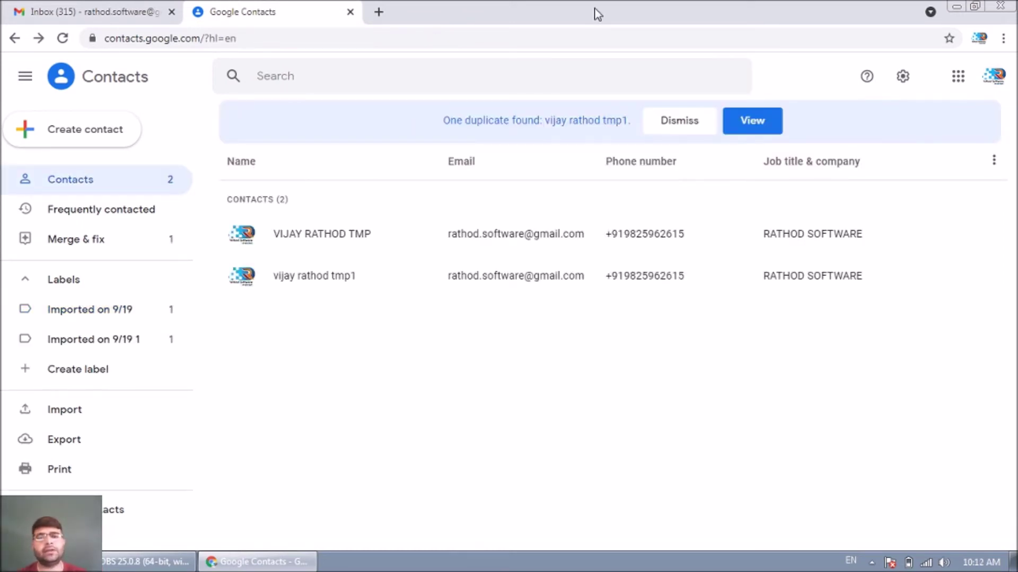
Merge the two duplicate entries from the Merge & fix suggestions.
drag(272, 234, 470, 297)
click(474, 334)
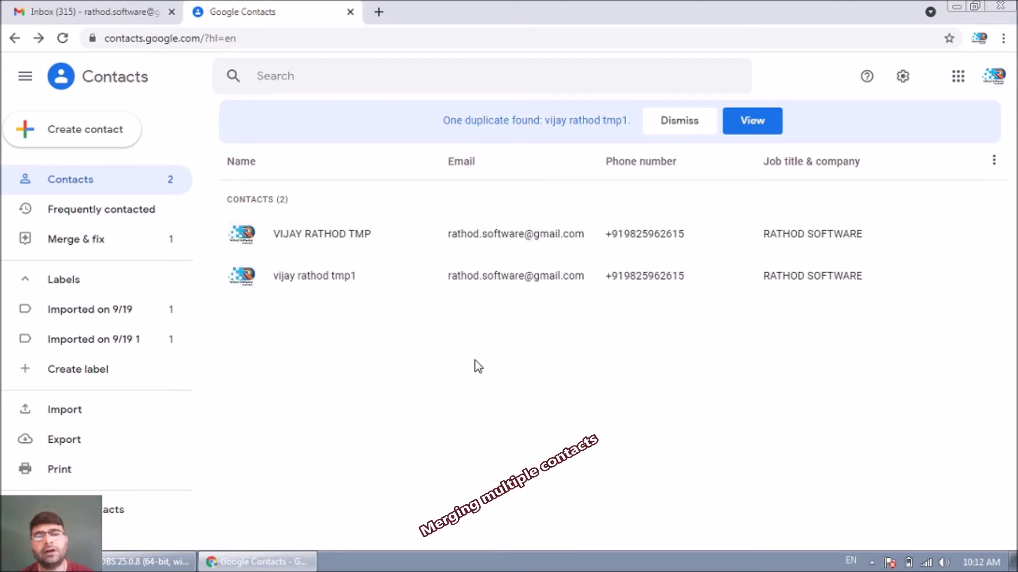
click(98, 243)
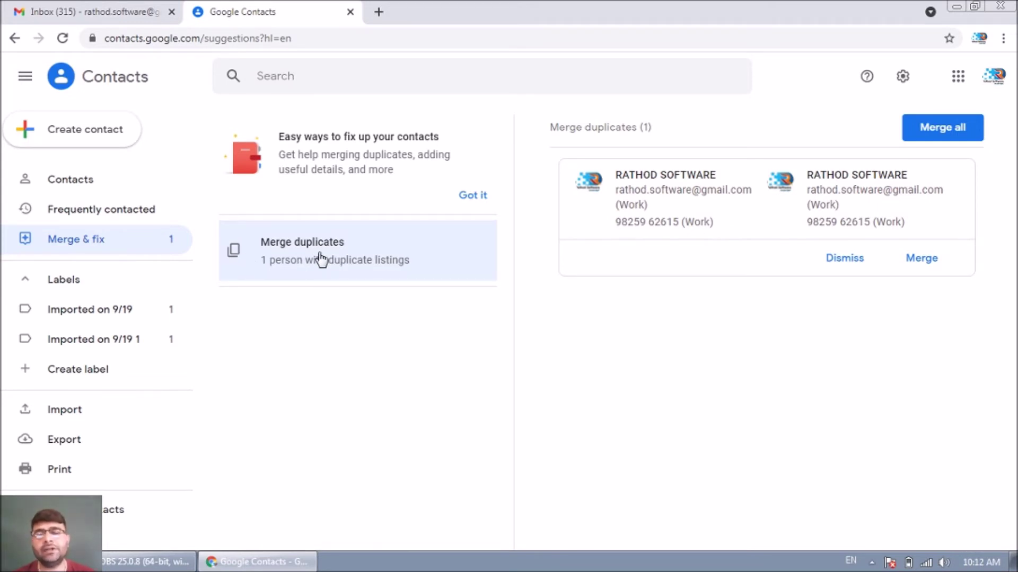
click(920, 258)
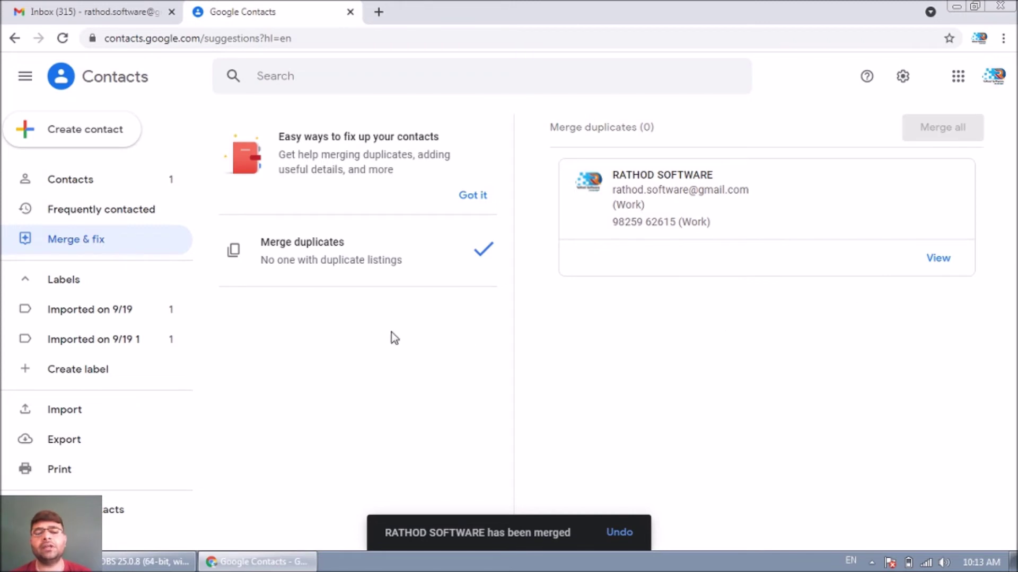
mouse_move(106, 317)
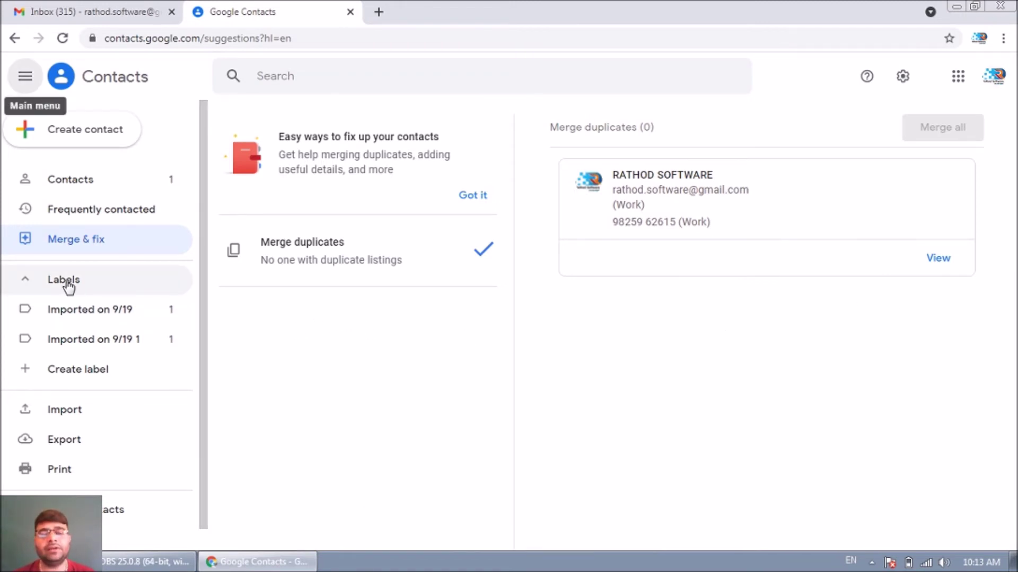
View the contacts under the 'Imported on 9/19' and 'Imported on 9/19 1' labels.
mouse_move(68, 308)
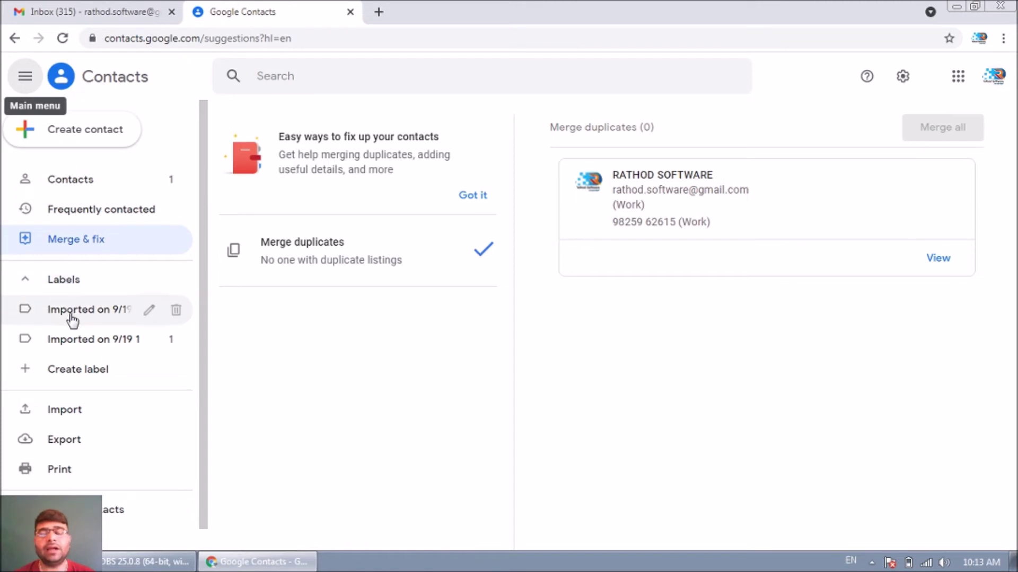
click(73, 318)
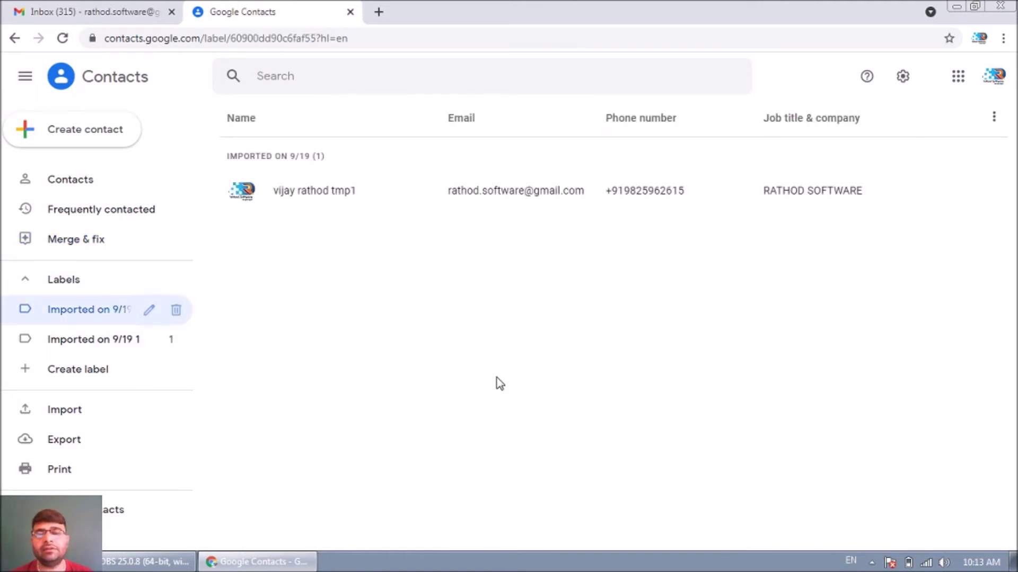
mouse_move(106, 354)
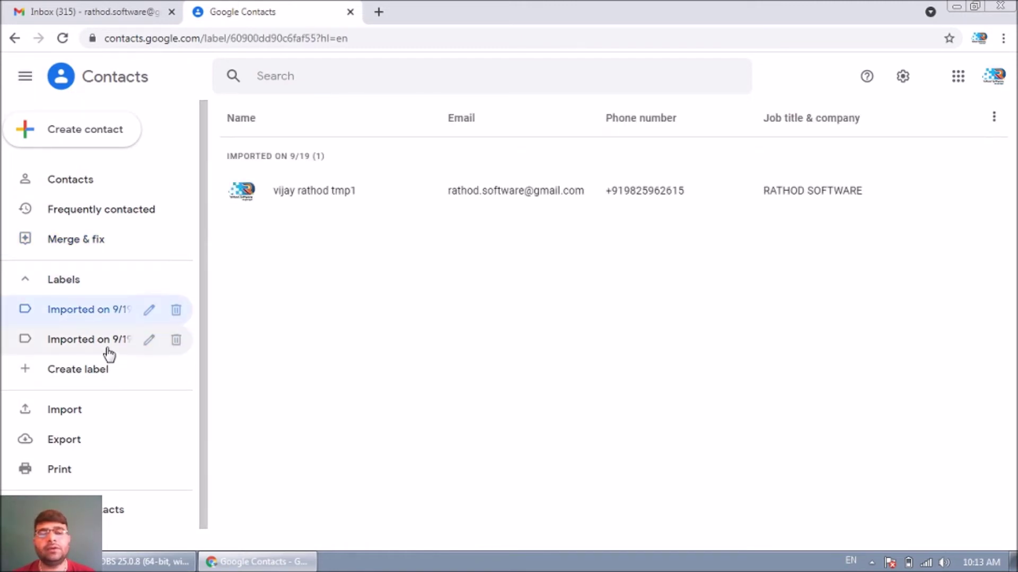
click(74, 348)
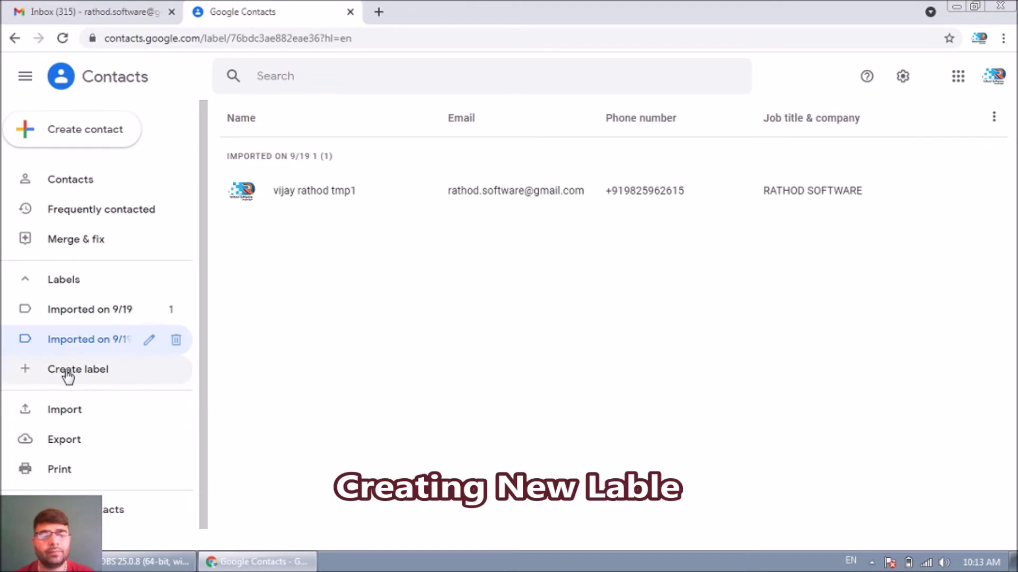
Create the label class7-2021-22, then open and cancel its rename dialog.
click(68, 372)
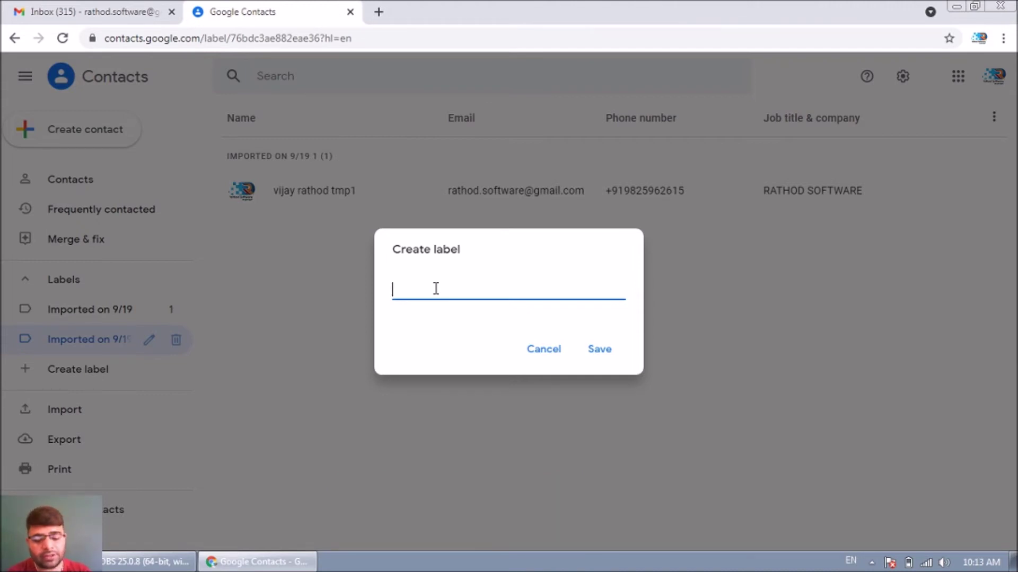
text(cl)
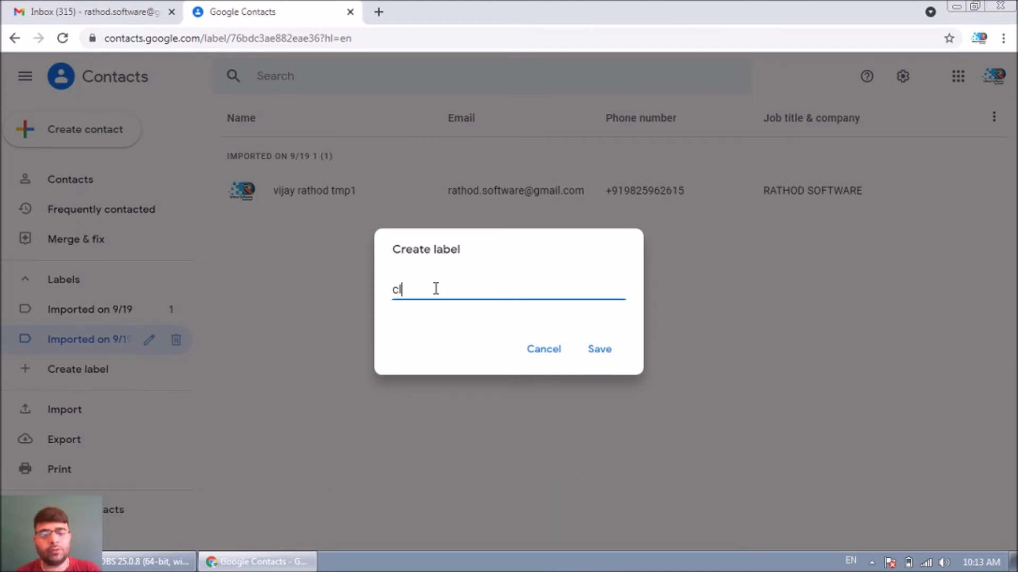
text(ass7-)
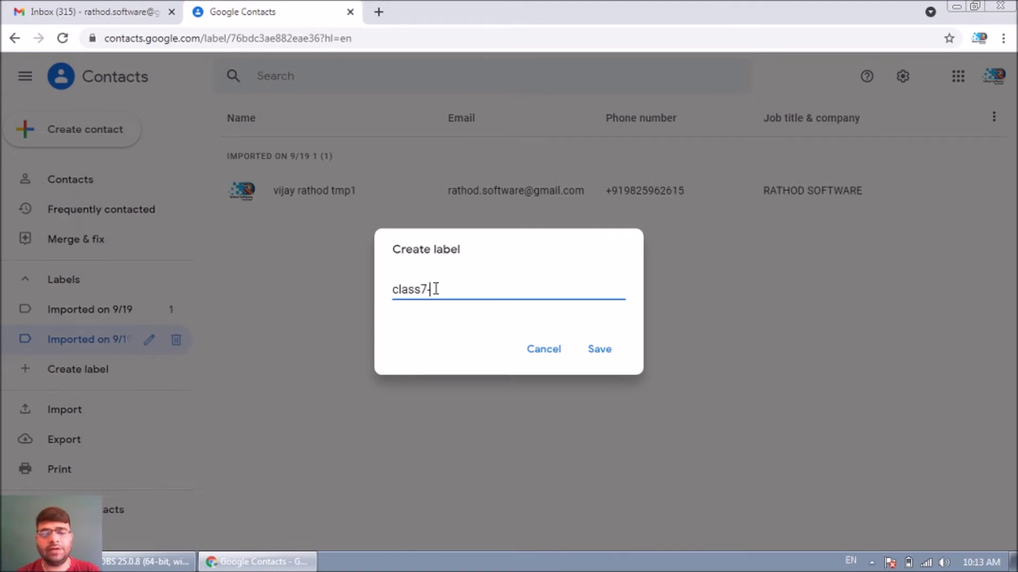
text(2021-22)
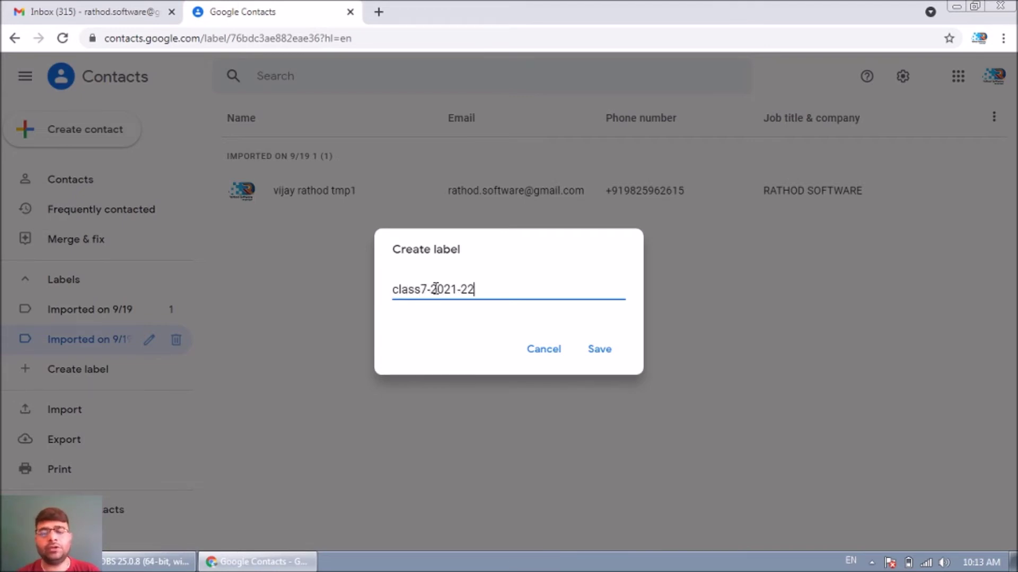
click(596, 351)
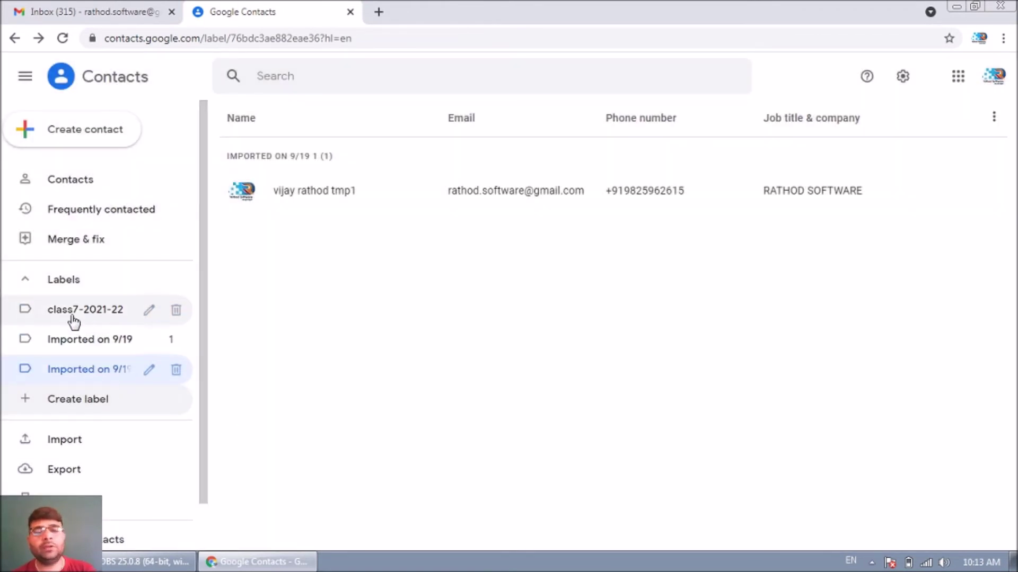
click(149, 311)
click(546, 349)
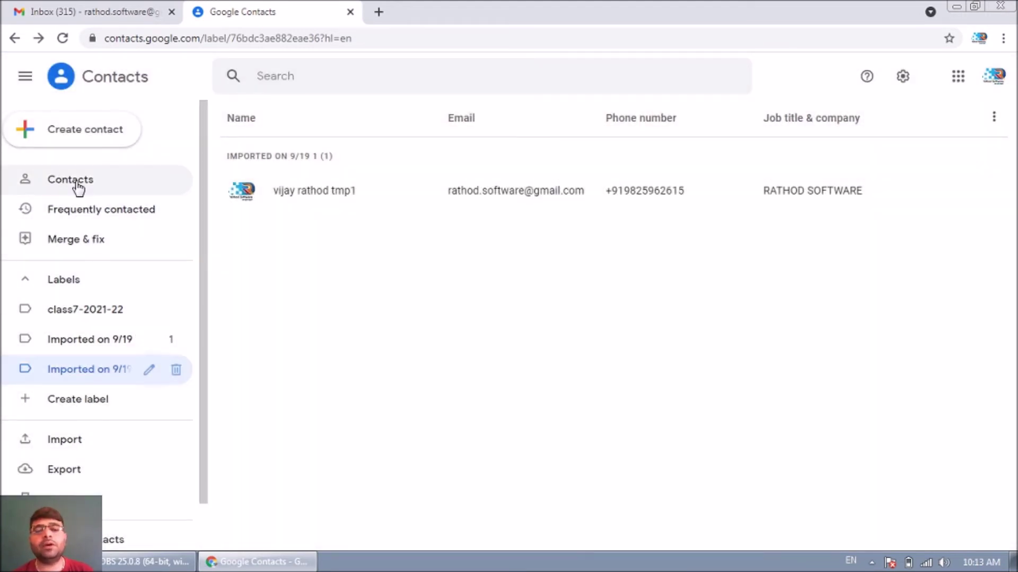
Start a new contact labelled class7-2021-22 instead of 'Imported on 9/19 1'.
click(73, 132)
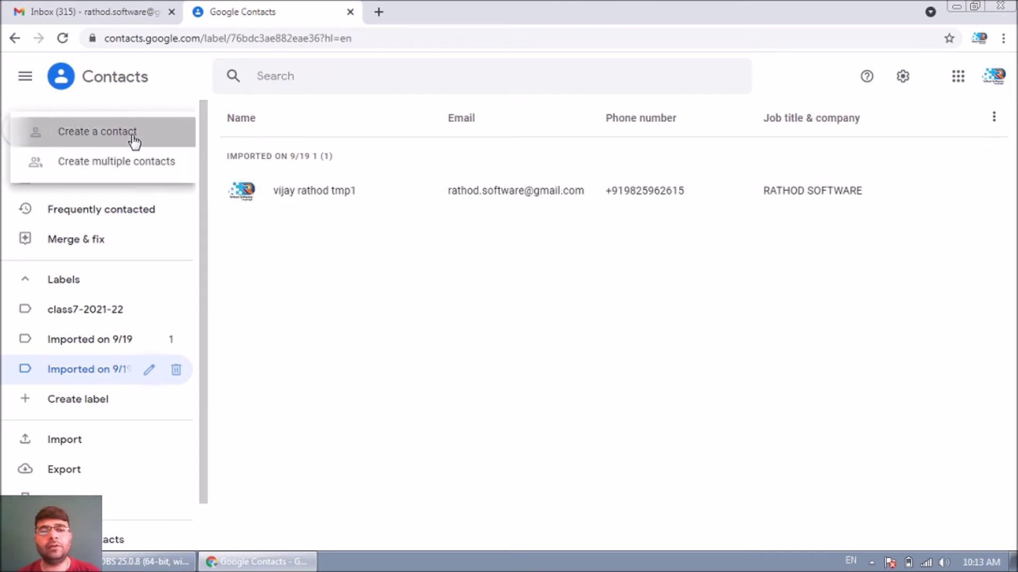
click(134, 139)
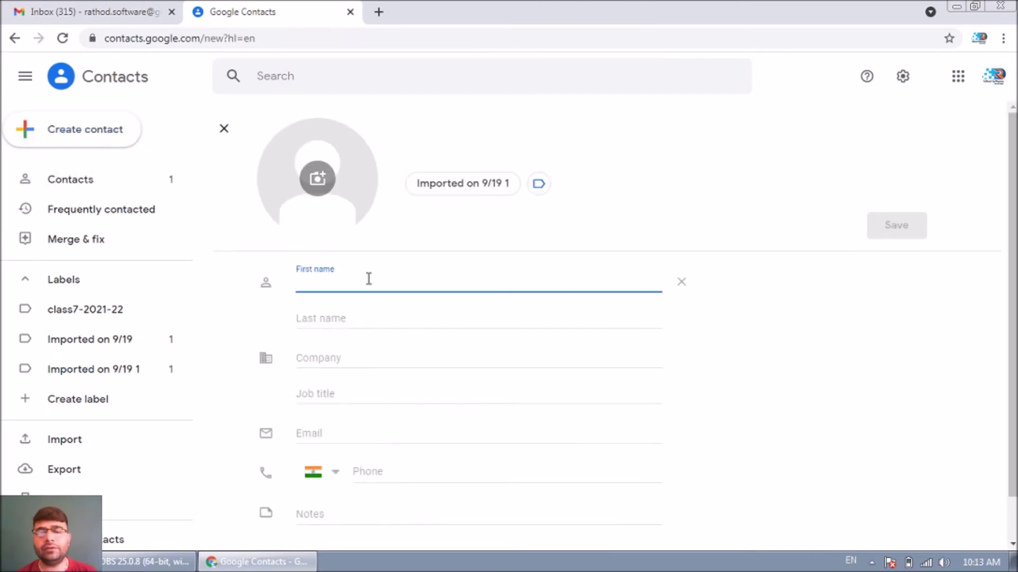
text(tmp1)
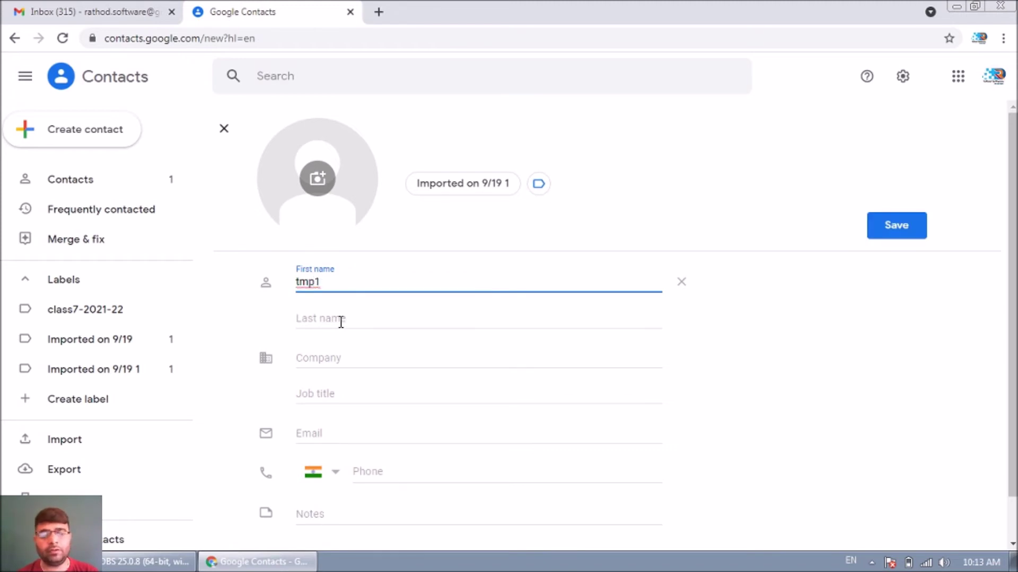
key(BackSpace)
key(BackSpace)
key(BackSpace)
key(BackSpace)
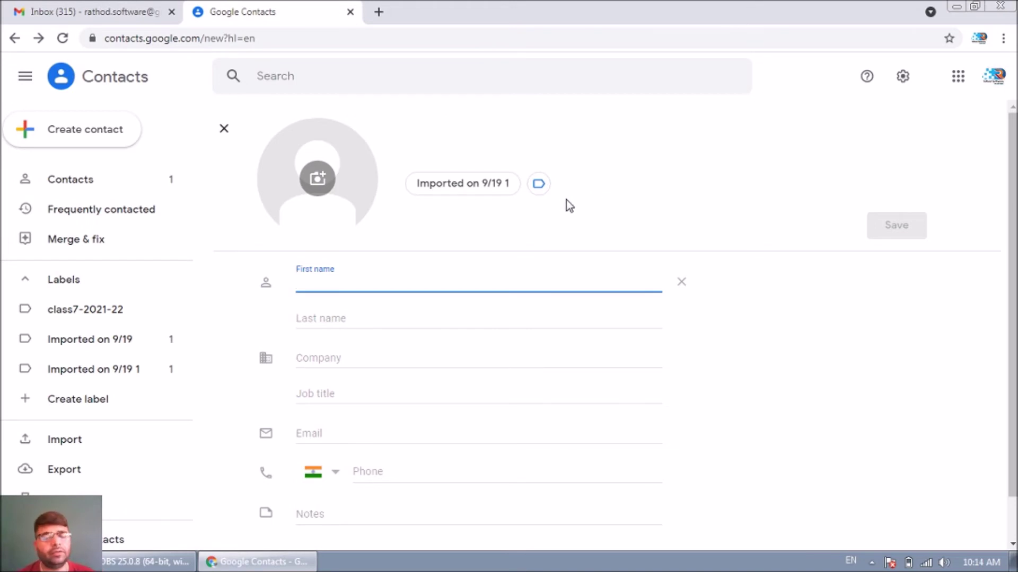
click(539, 185)
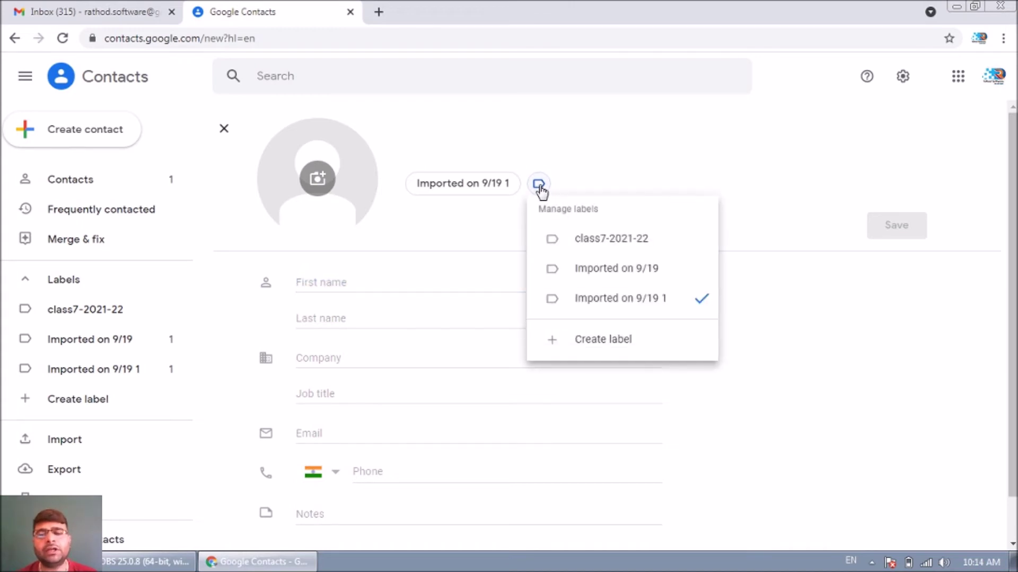
click(552, 245)
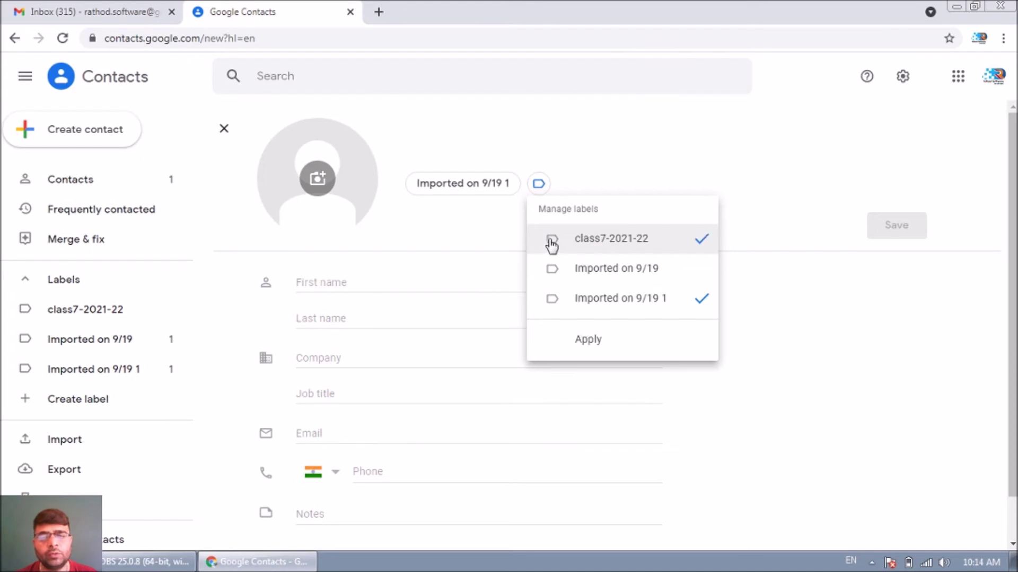
click(702, 302)
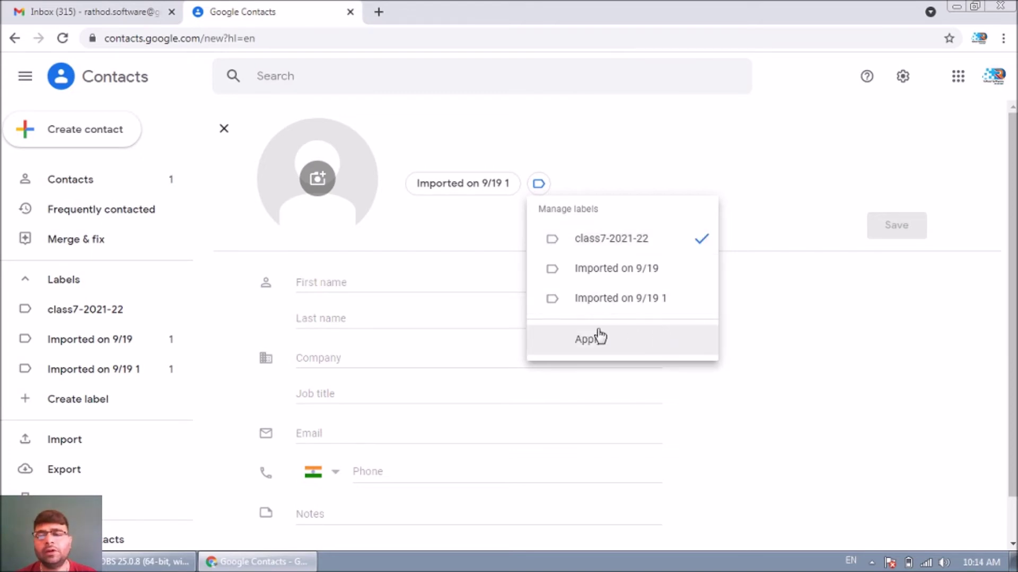
click(614, 348)
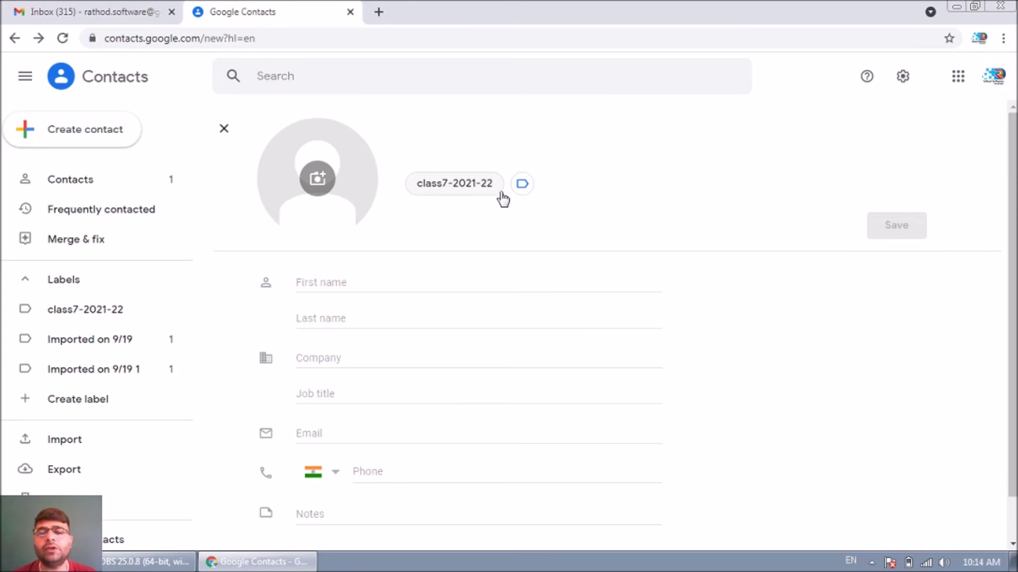
Enter the name tmp1 tmp and the company JNV.
click(403, 281)
text(tmp)
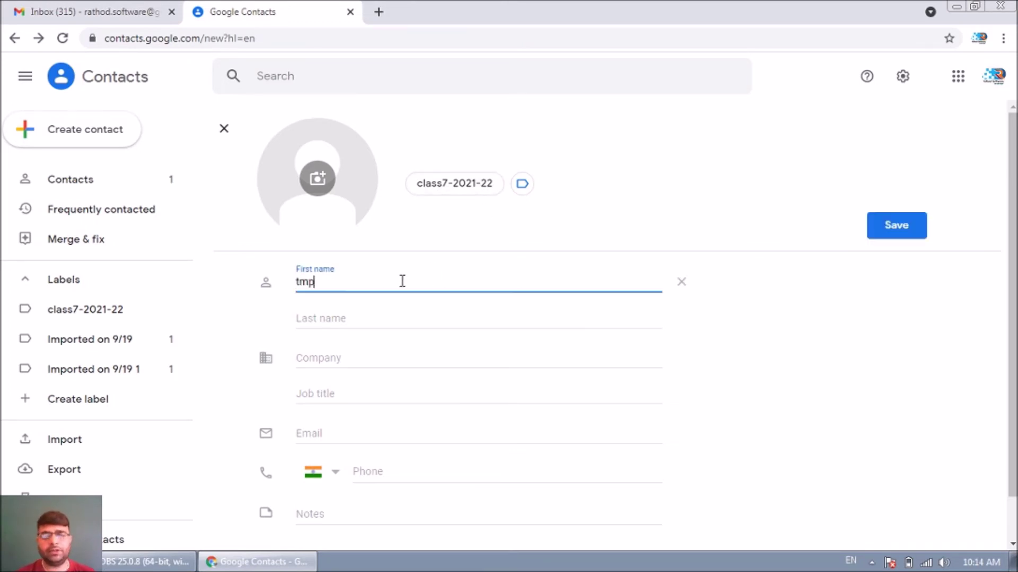
text(1)
click(371, 322)
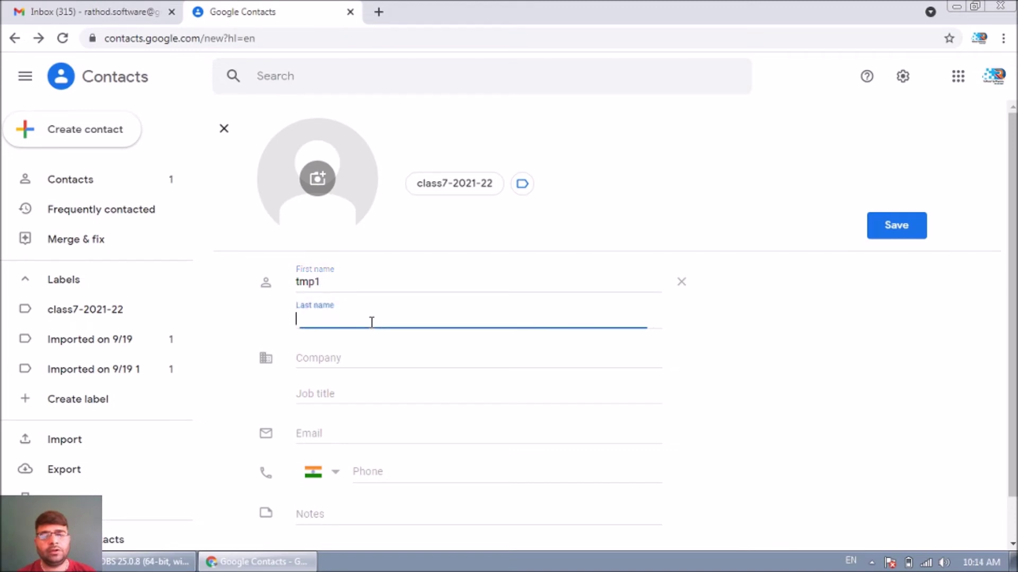
text(tmp)
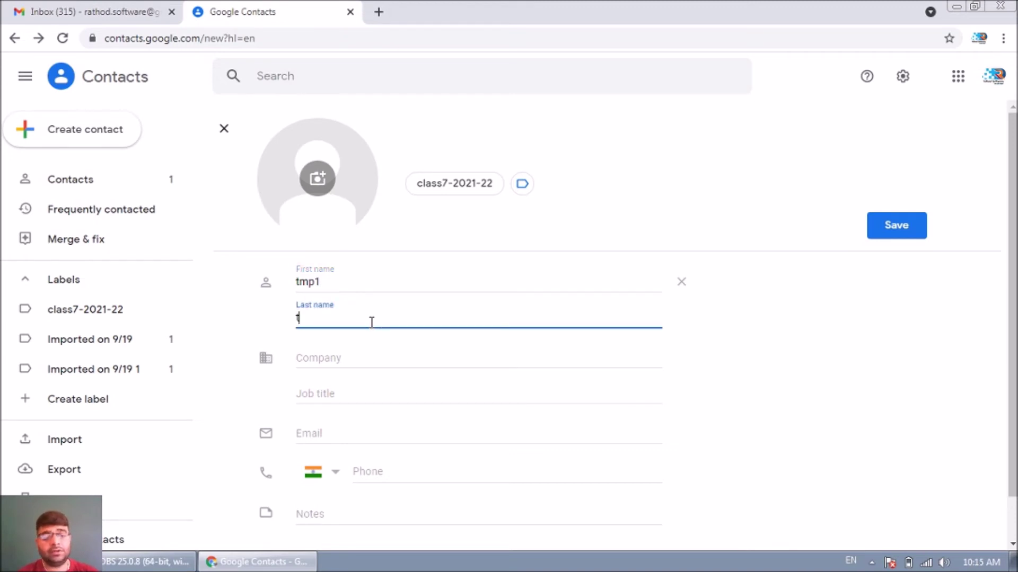
click(363, 357)
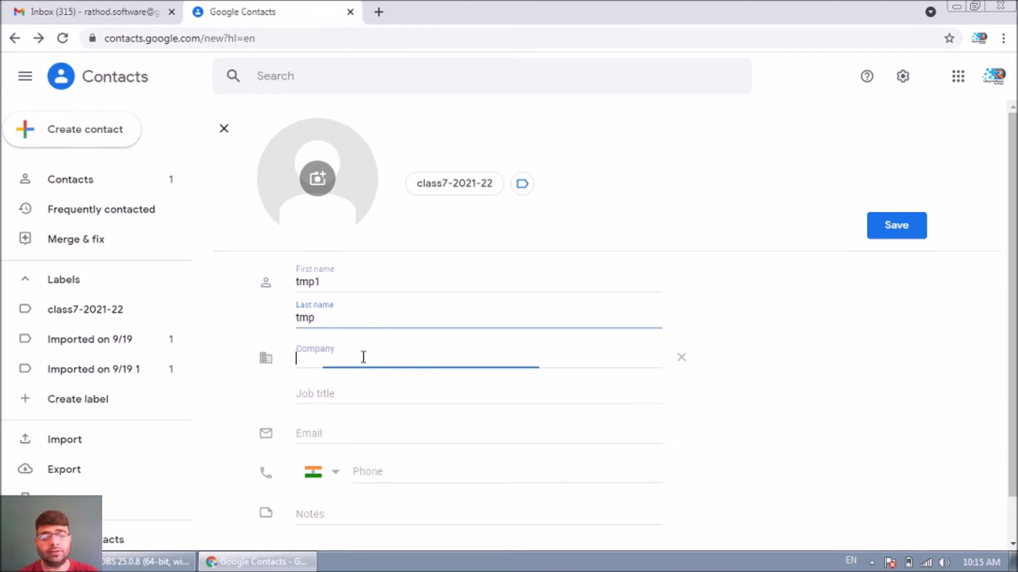
text(jnv)
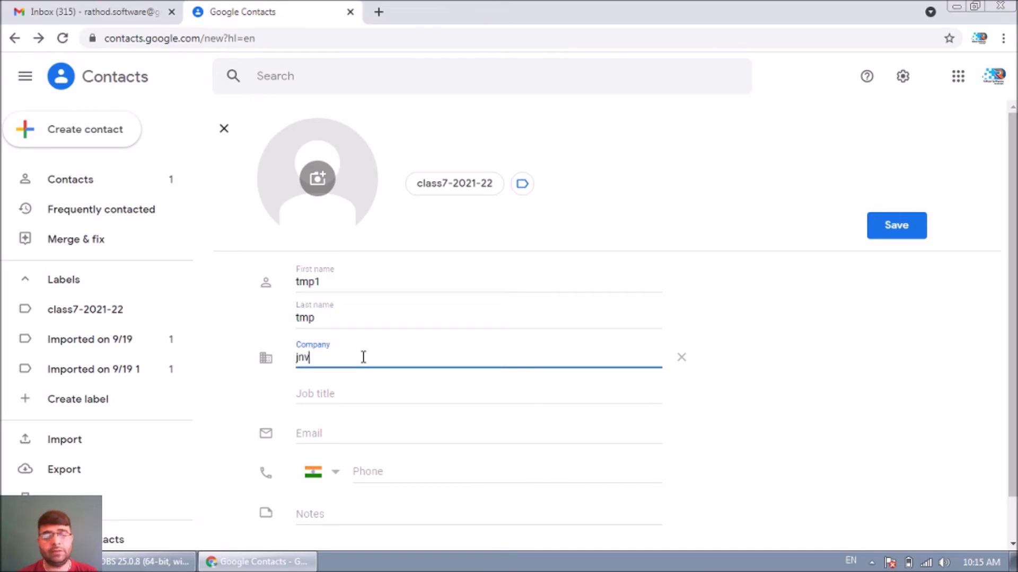
key(ctrl+a)
text(JNV)
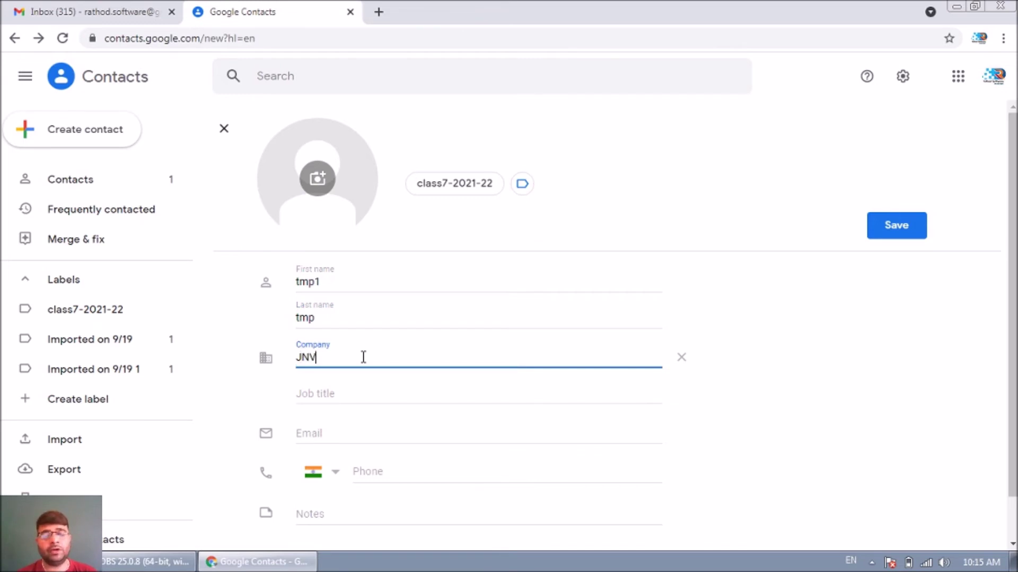
Add the contact's e-mail and phone number, save it, and view the class7-2021-22 label.
click(376, 434)
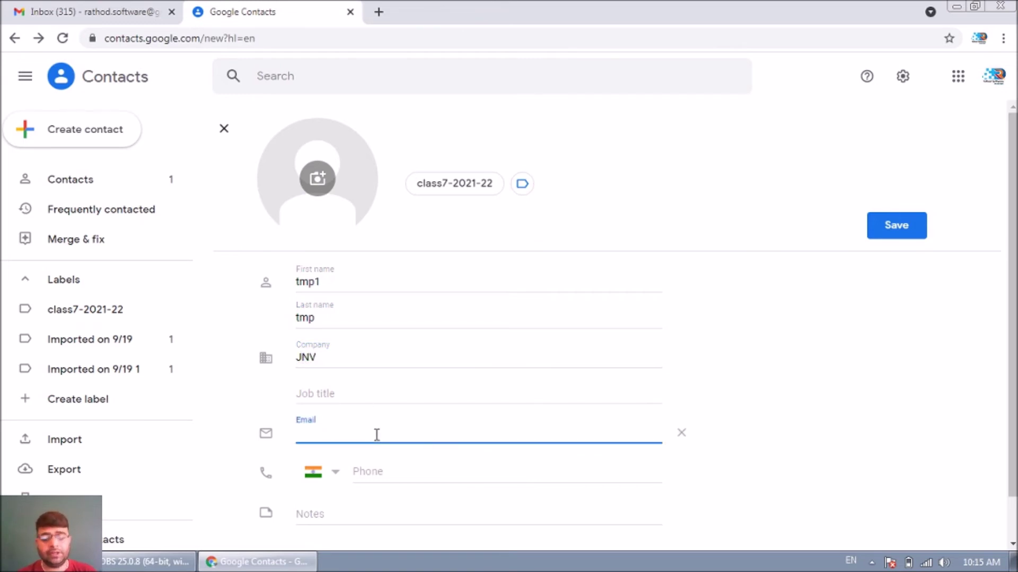
text(XYZ)
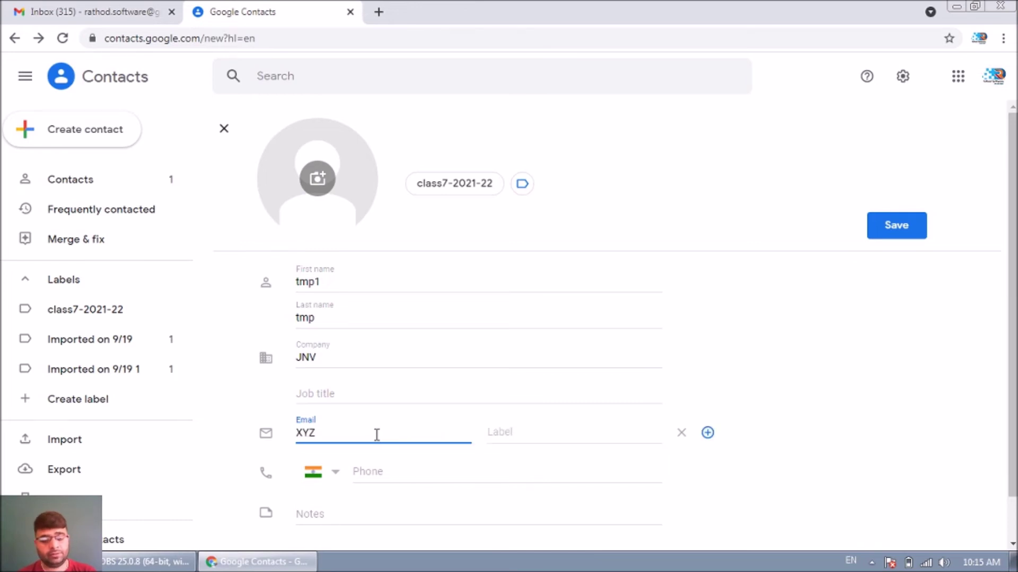
text(@GMAIL.COM)
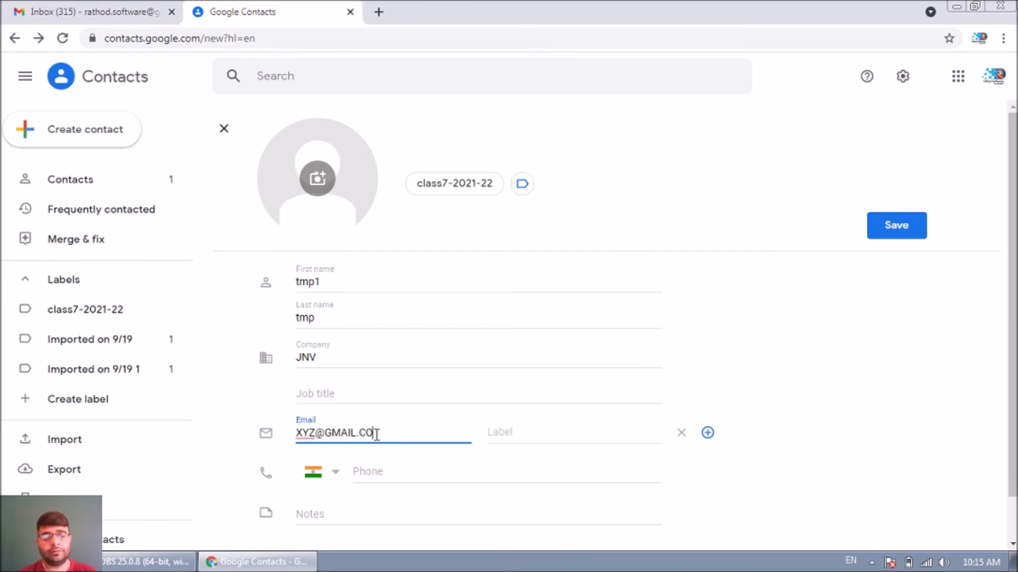
click(391, 473)
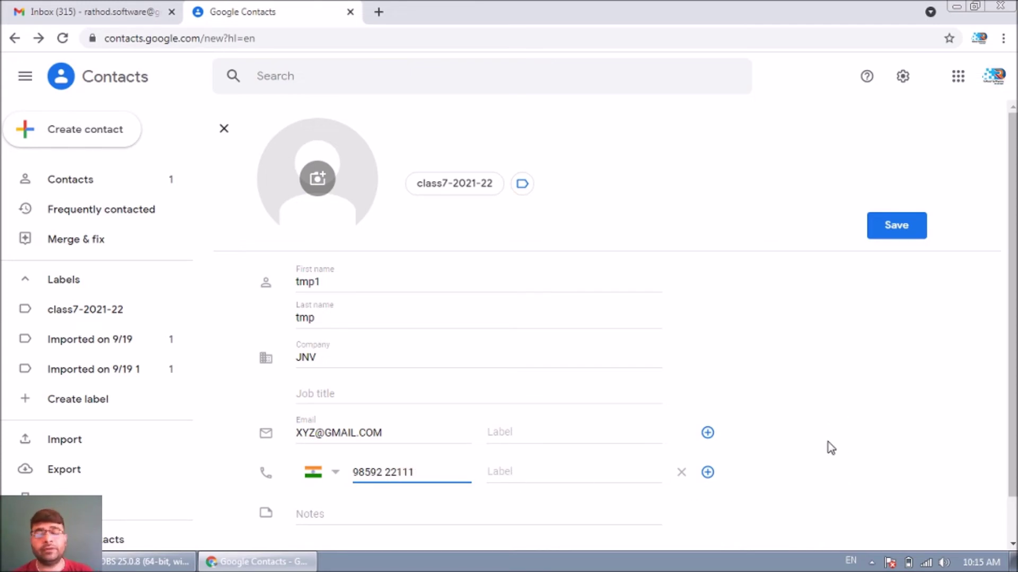
scroll(831, 449, down, 1)
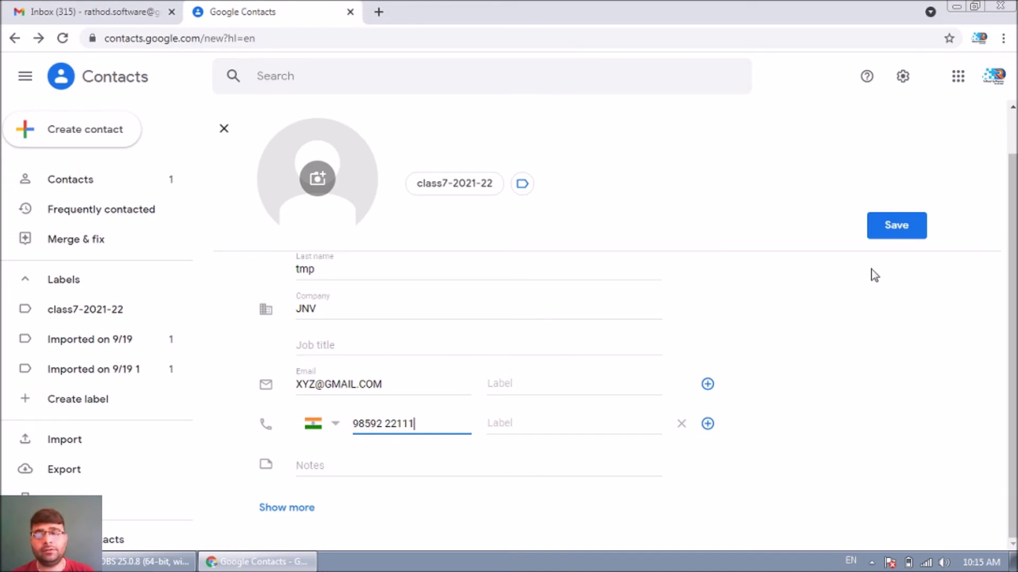
click(893, 224)
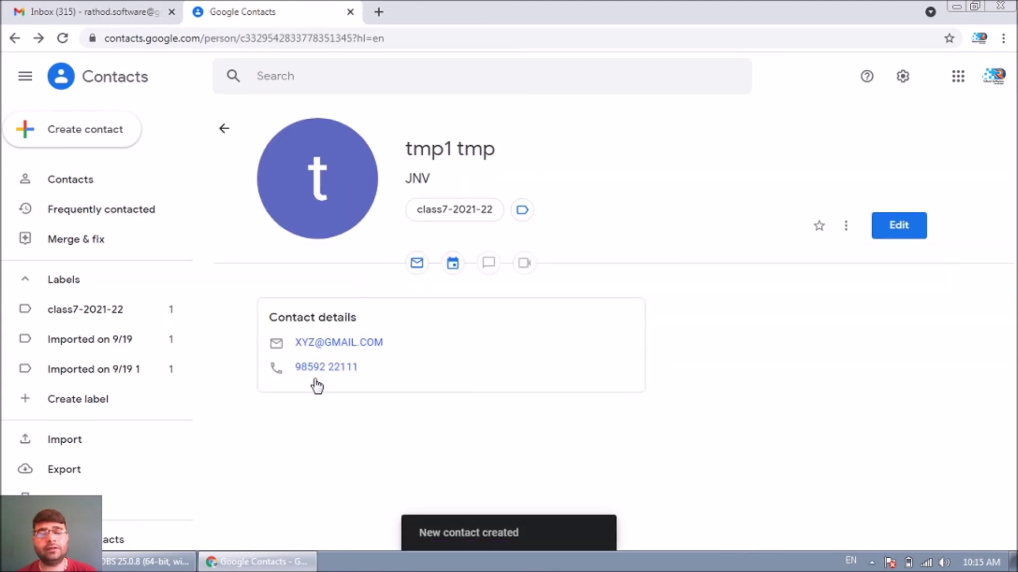
click(84, 318)
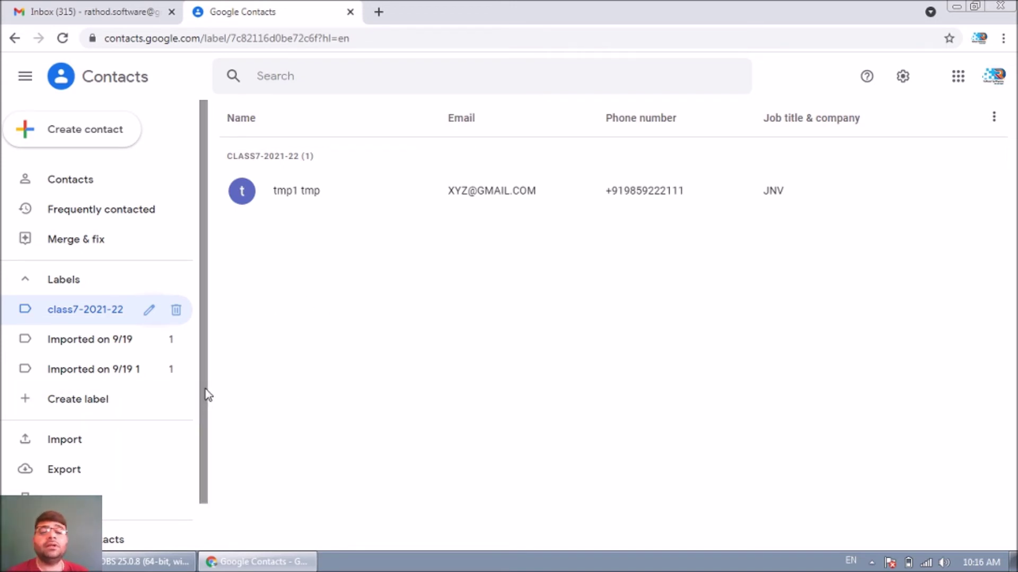
Scroll the sidebar down to bring Export and Print into view.
drag(206, 393, 194, 508)
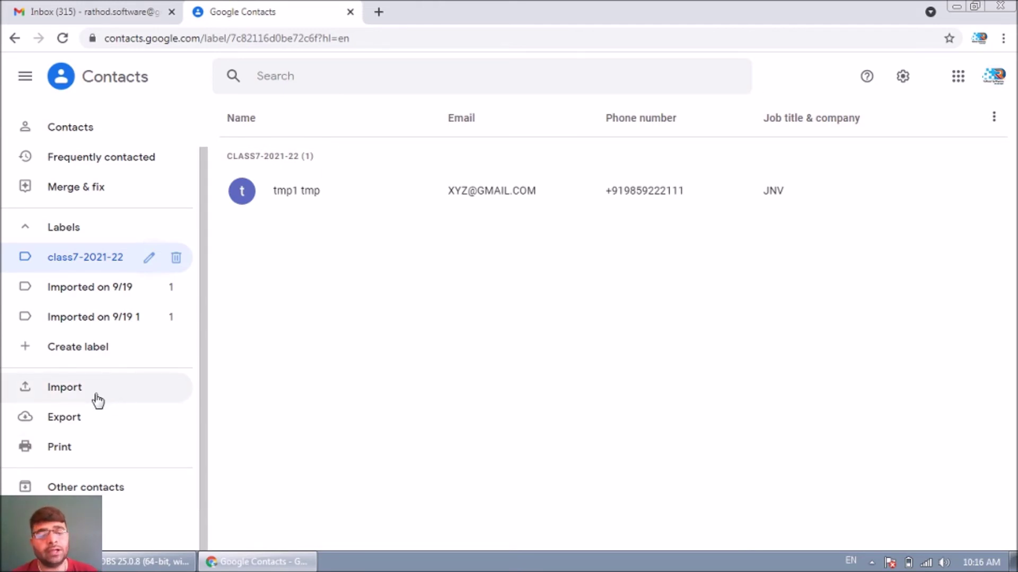
Export the class7-2021-22 label's contacts as Google CSV.
click(75, 423)
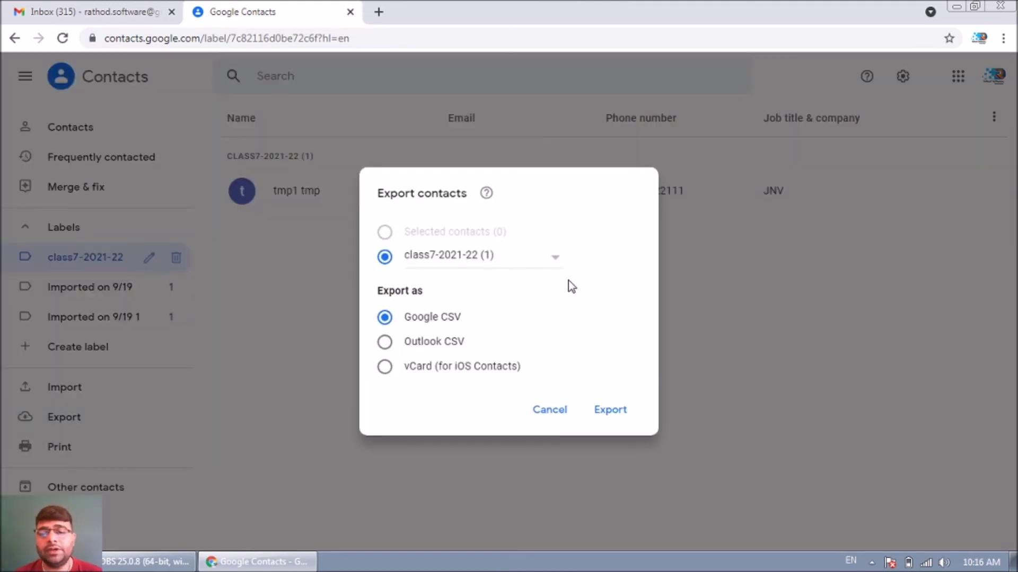
click(555, 262)
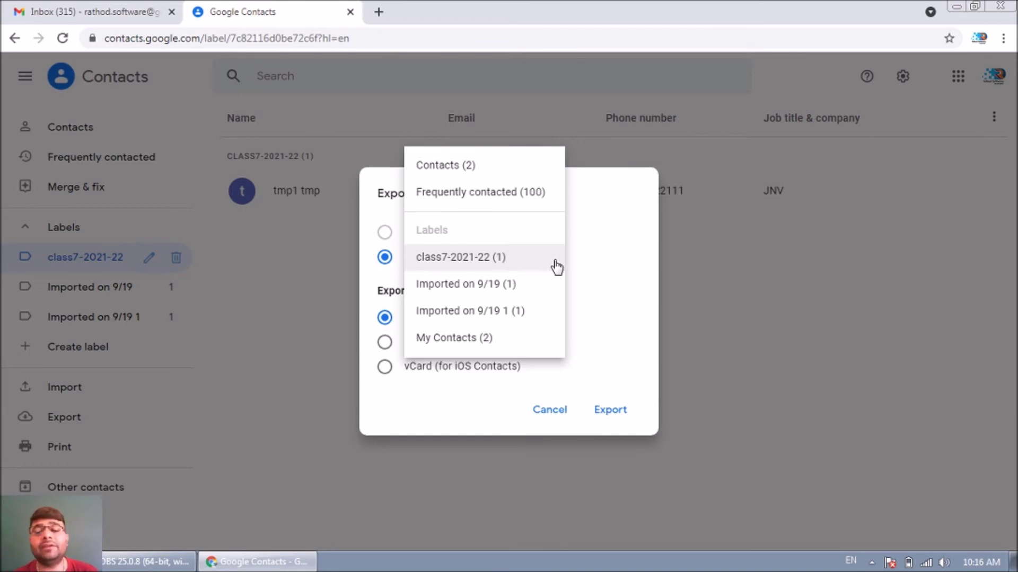
click(484, 265)
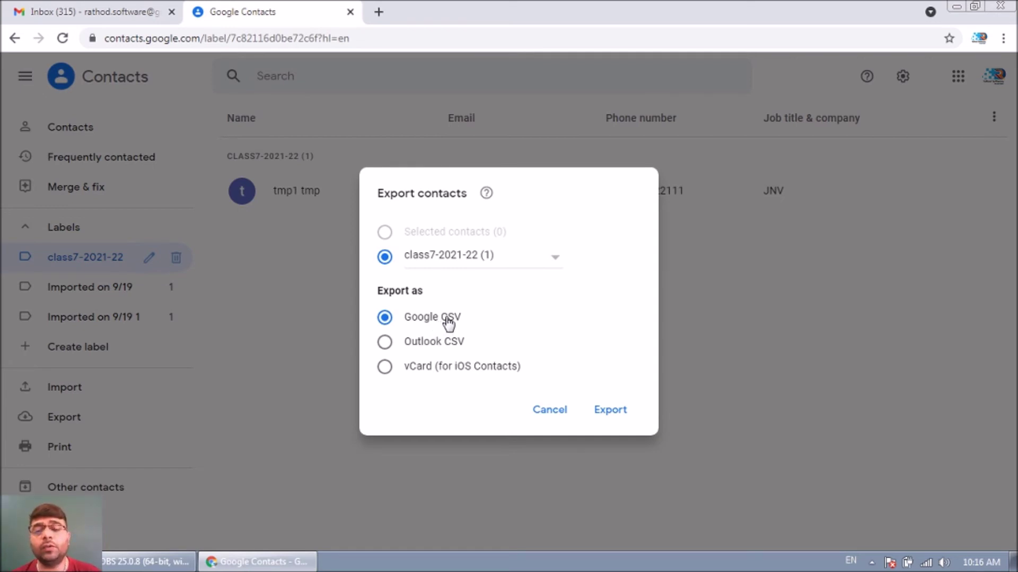
click(615, 415)
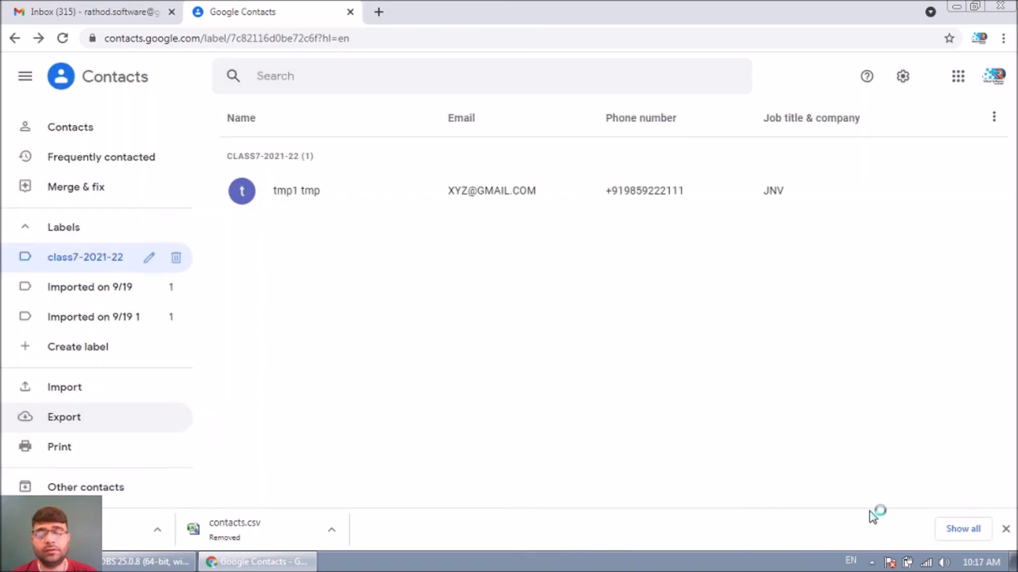
Open the downloaded contacts.csv from its Downloads folder in Excel.
click(963, 529)
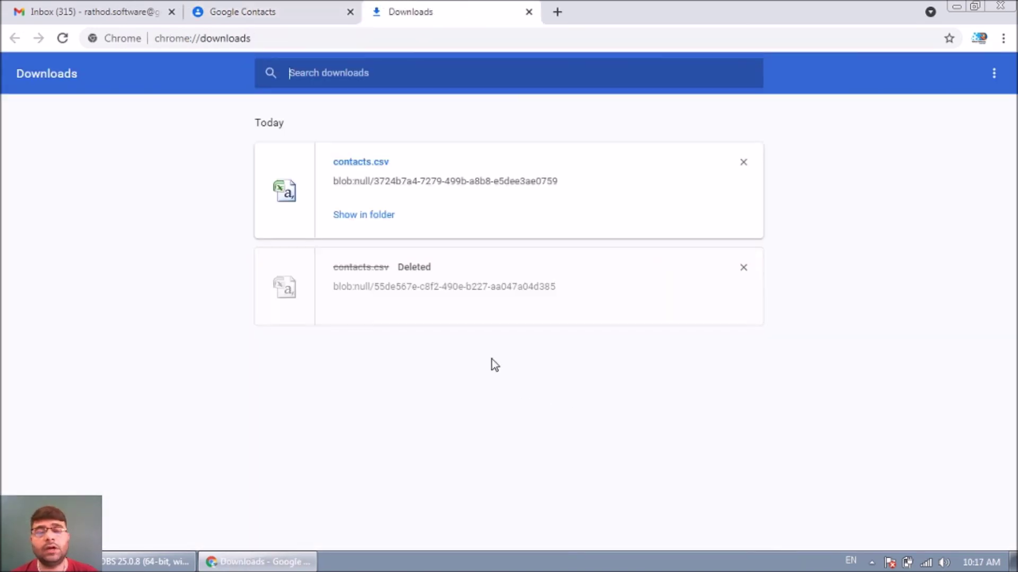
click(380, 218)
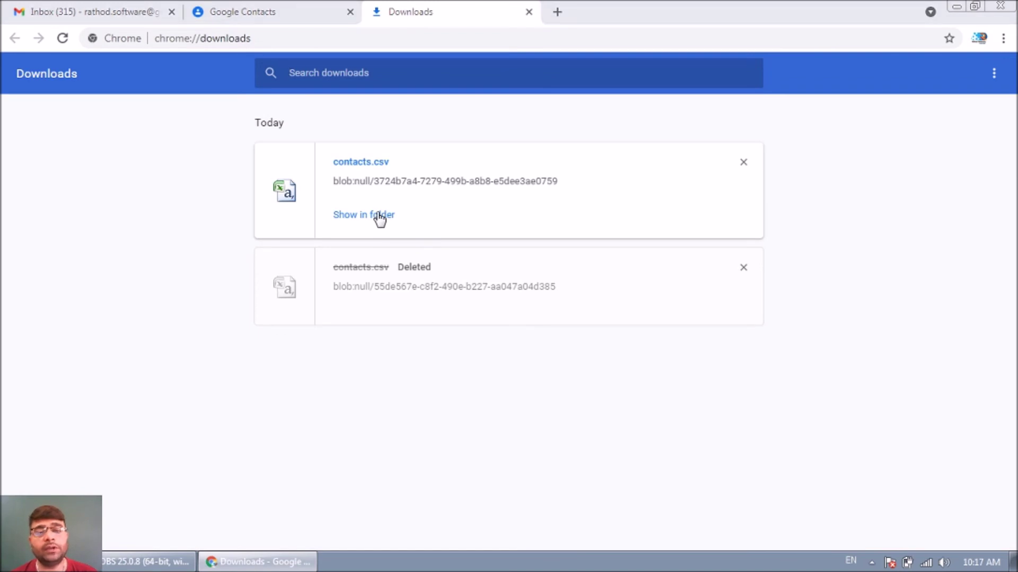
double_click(415, 244)
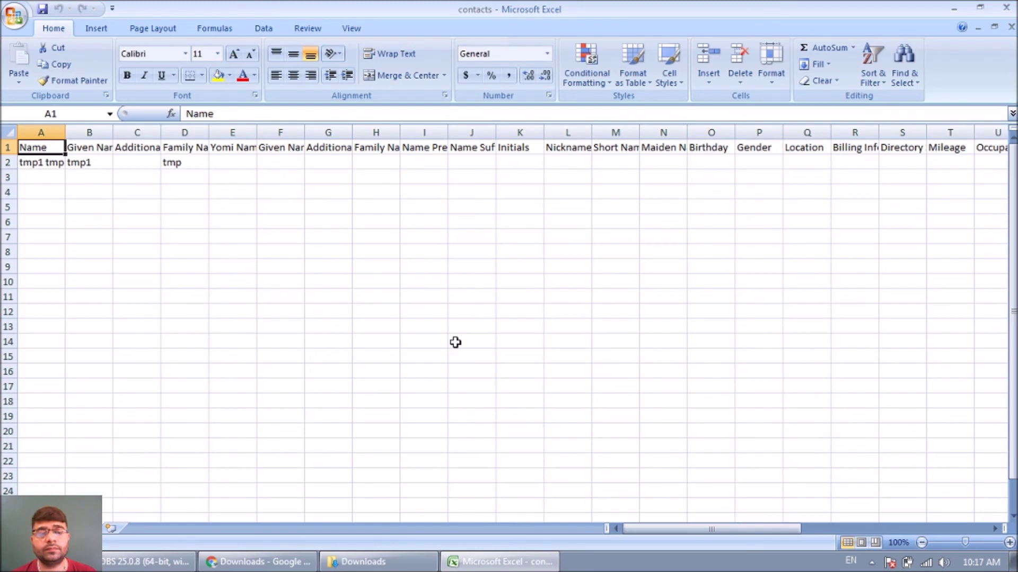
Widen column A to fit the full name and check the name cells in row 2.
drag(66, 131, 87, 132)
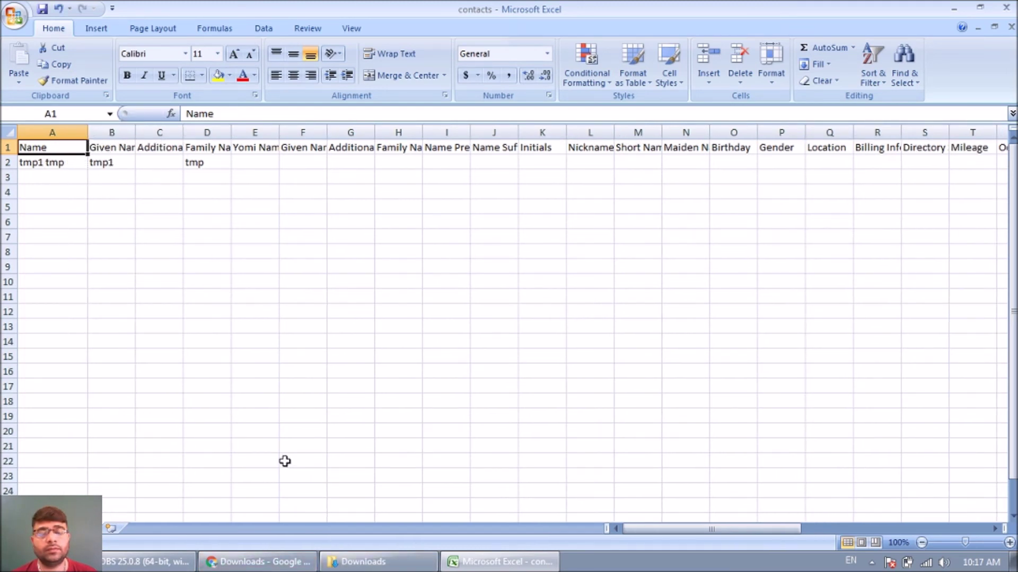
click(6, 163)
click(45, 163)
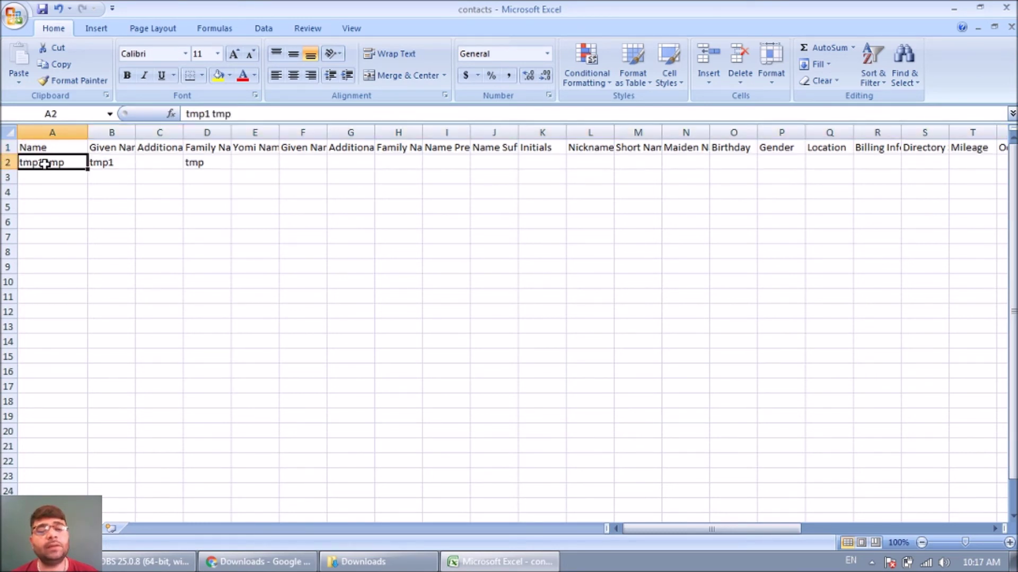
click(119, 166)
click(205, 161)
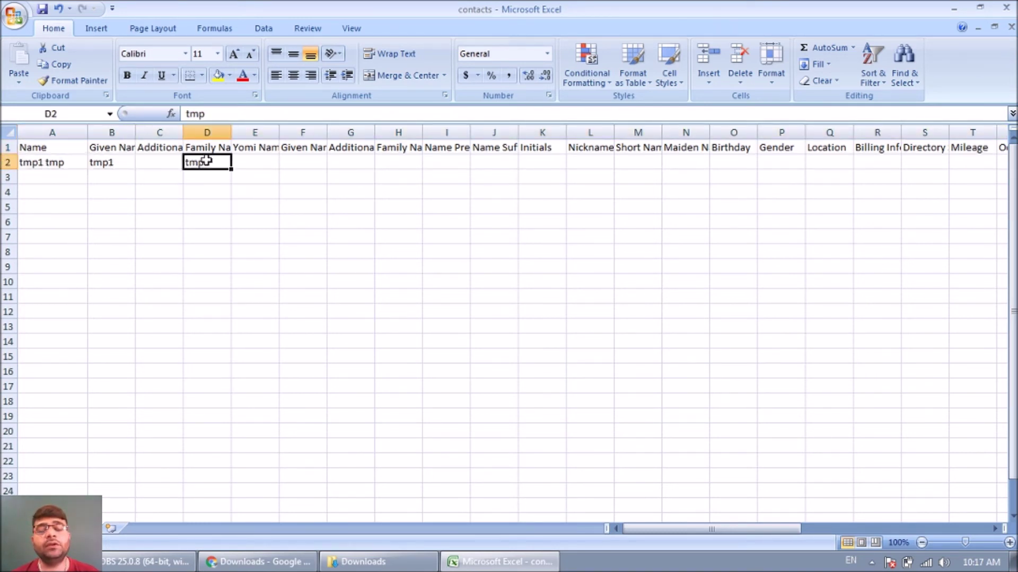
click(6, 163)
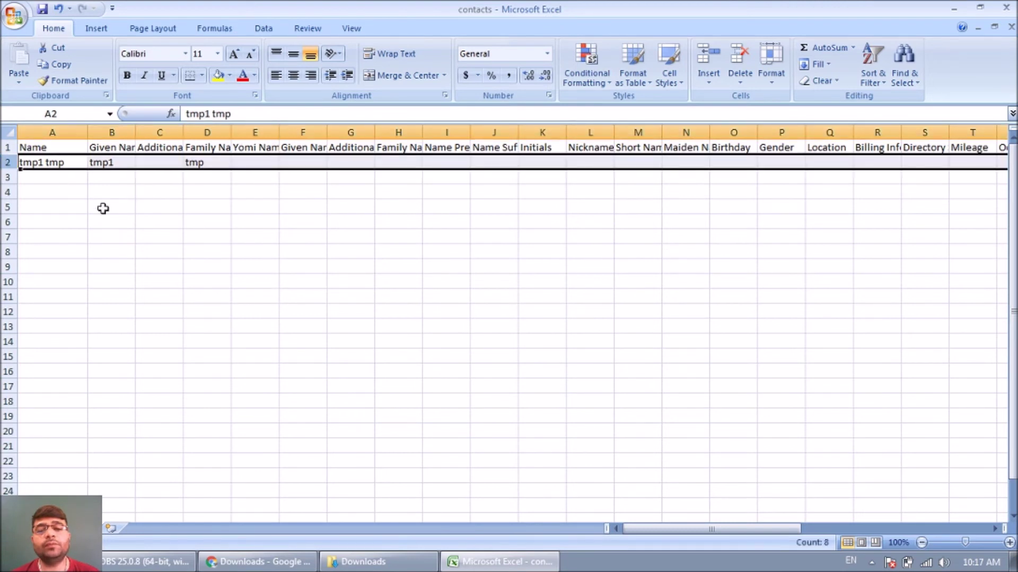
Auto-fit the Group Membership column AC to show its full label text.
drag(710, 529, 889, 530)
drag(448, 132, 507, 132)
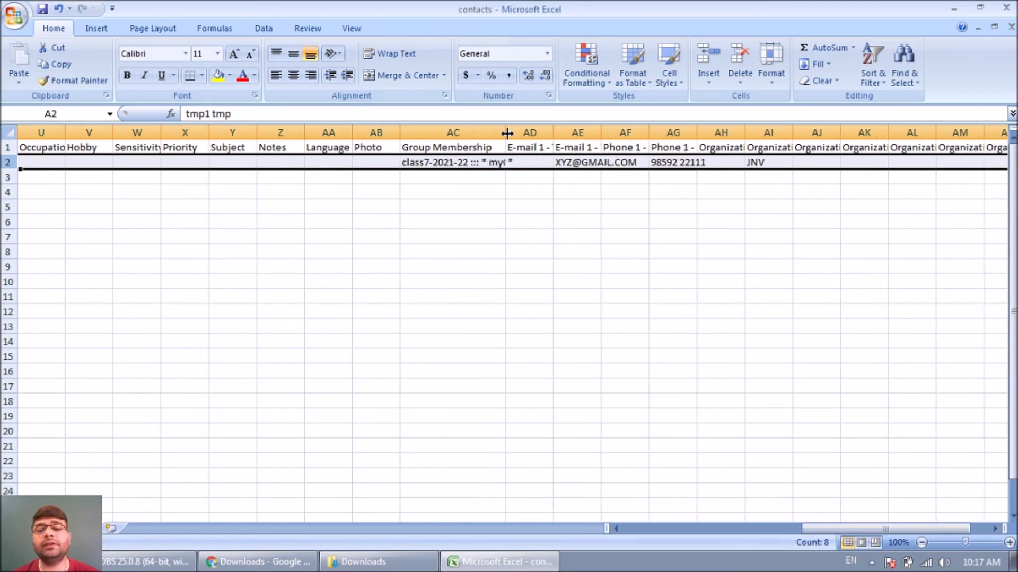
double_click(506, 133)
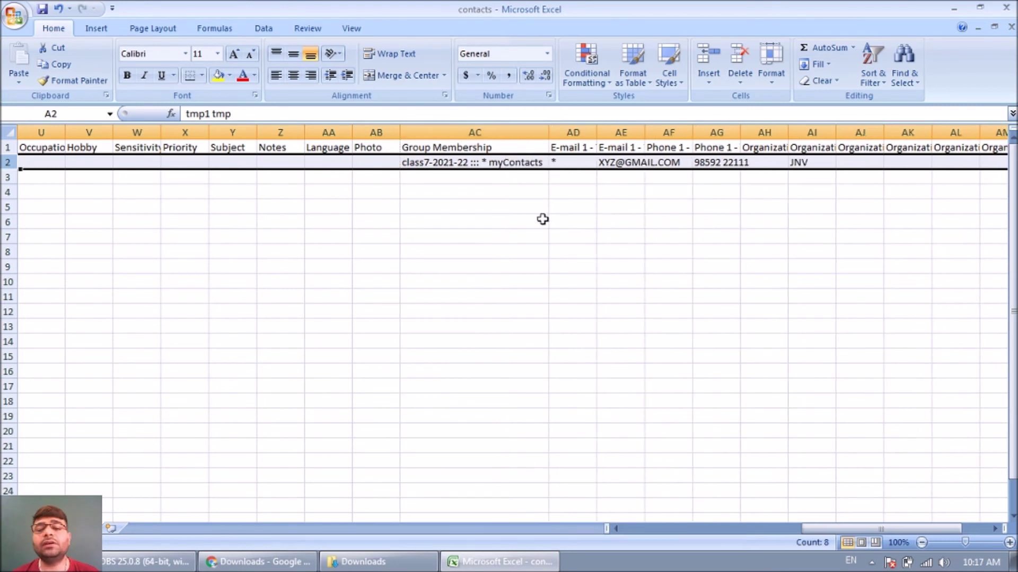
click(390, 165)
click(427, 167)
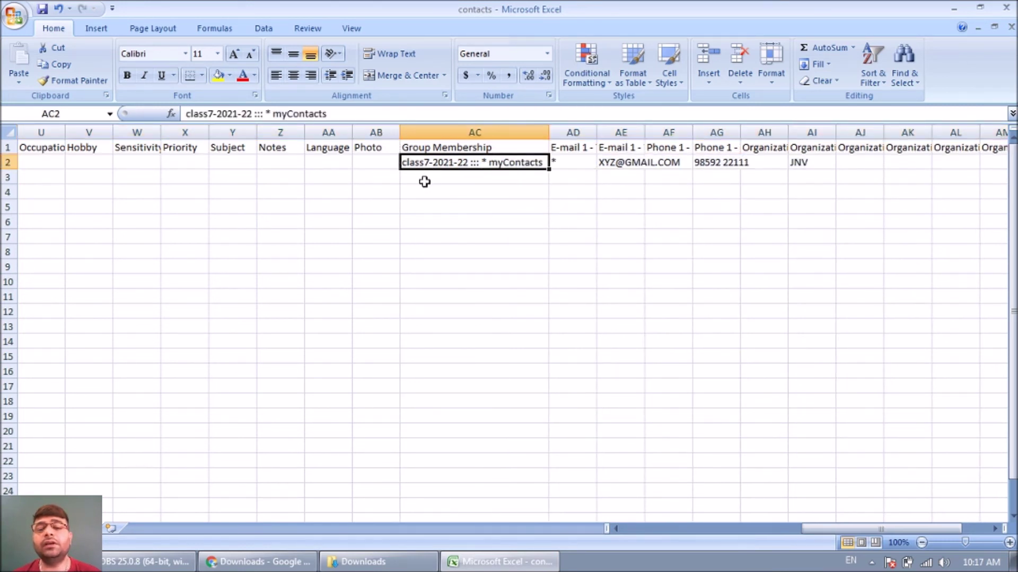
click(424, 182)
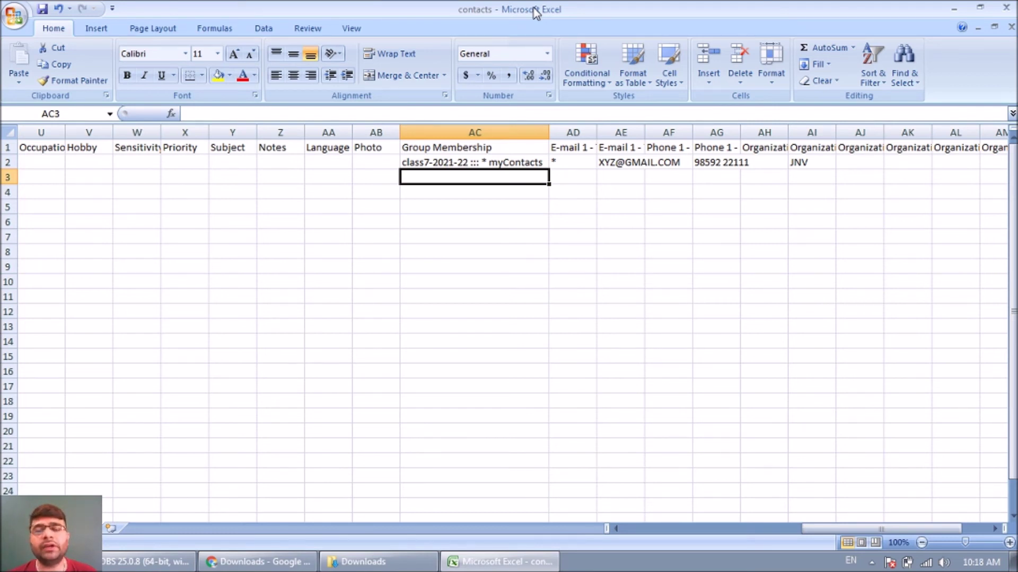
Save contacts.csv in CSV format and exit Excel.
click(1011, 26)
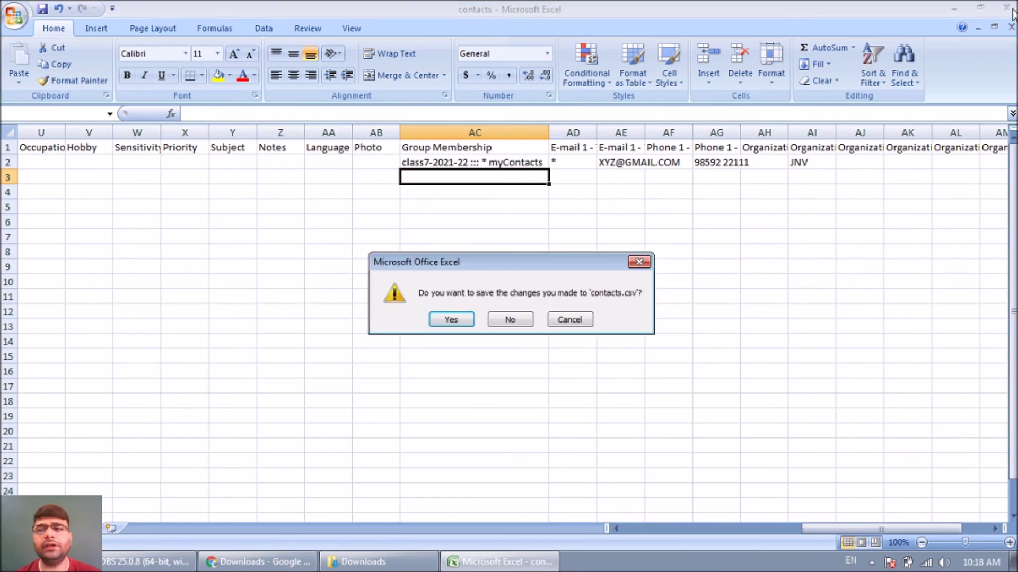
click(451, 323)
click(448, 338)
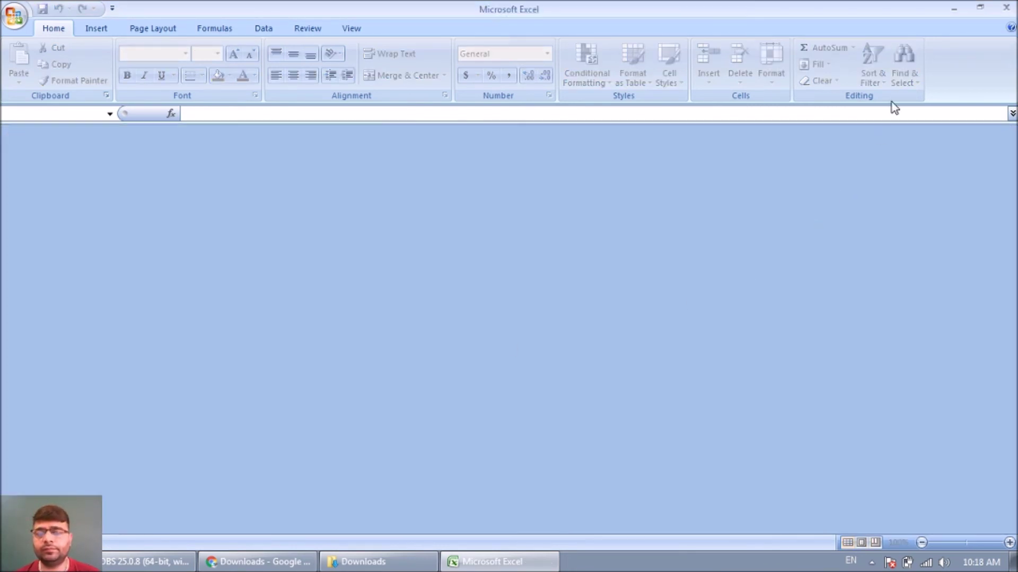
click(1005, 8)
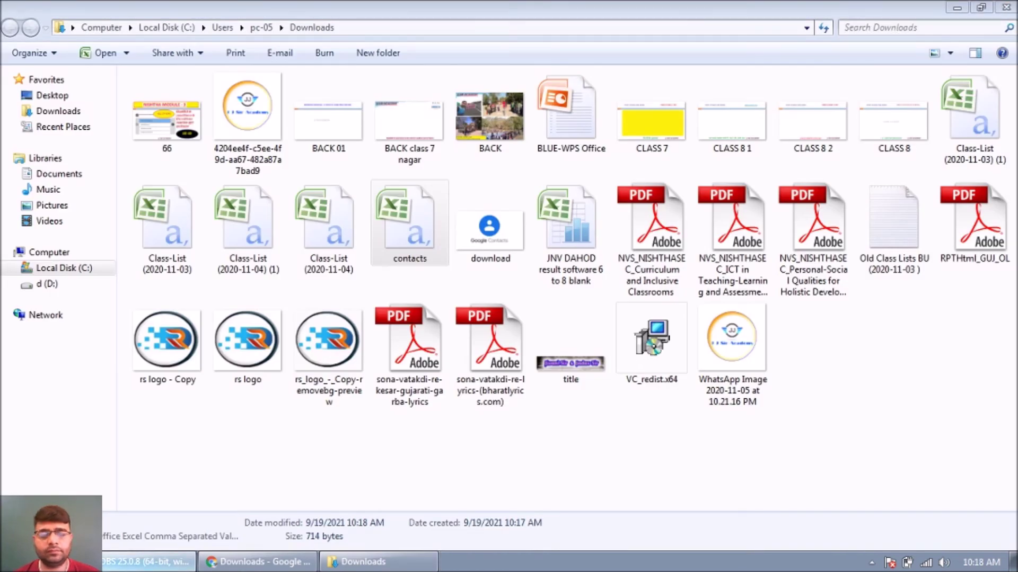
Return to Google Contacts and print the class7-2021-22 label's contacts.
click(232, 562)
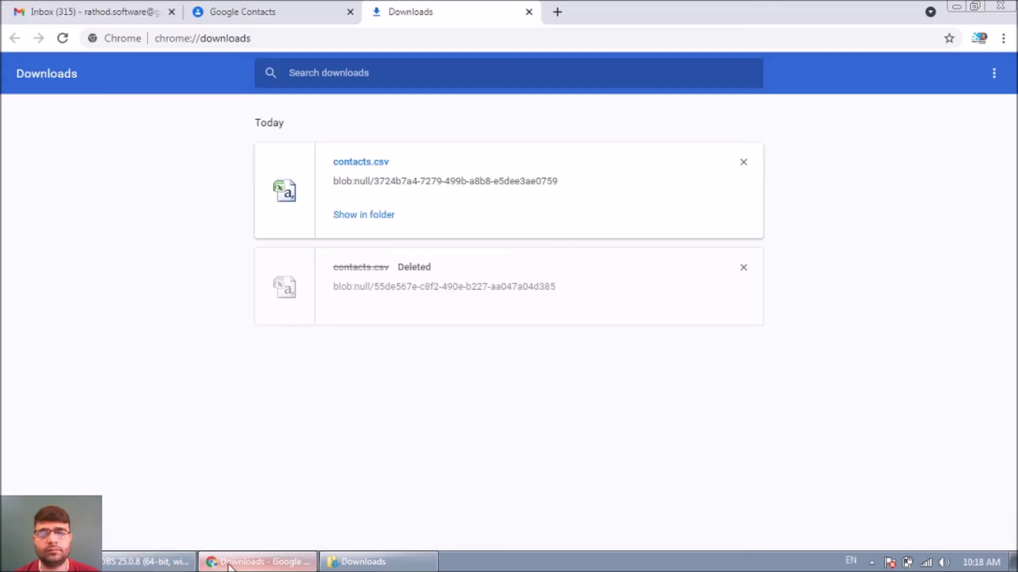
click(298, 7)
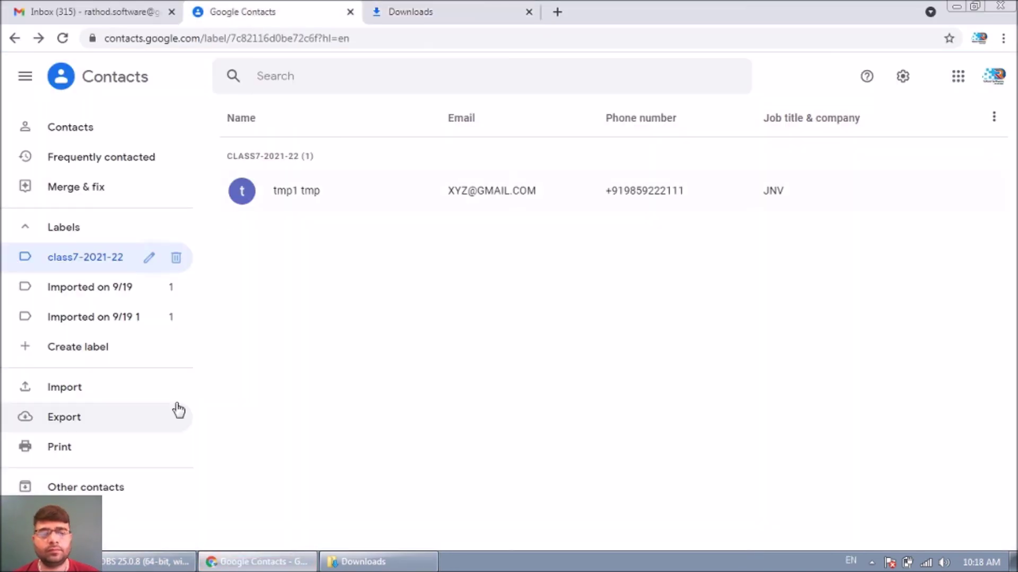
click(63, 447)
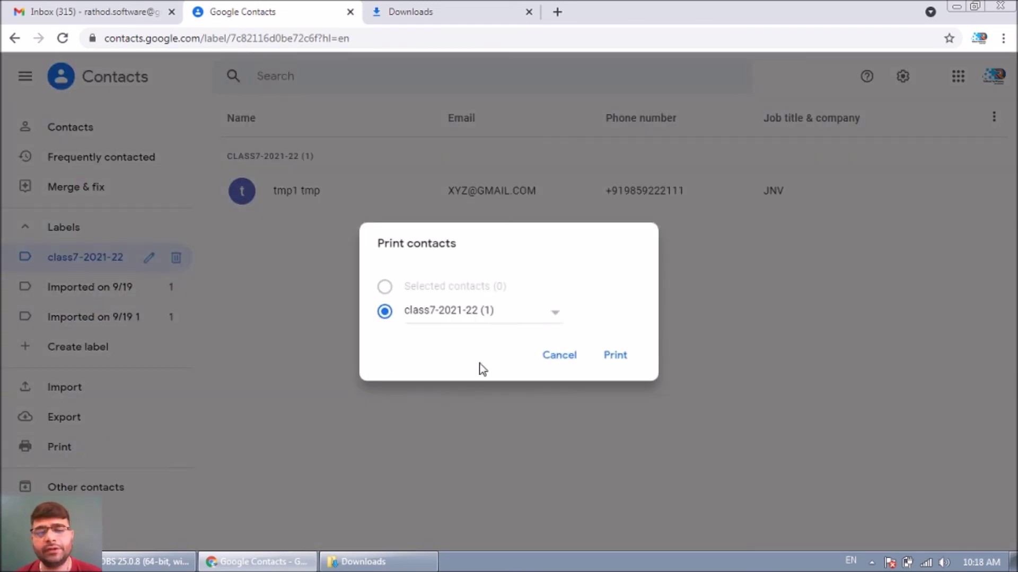
click(472, 313)
click(472, 312)
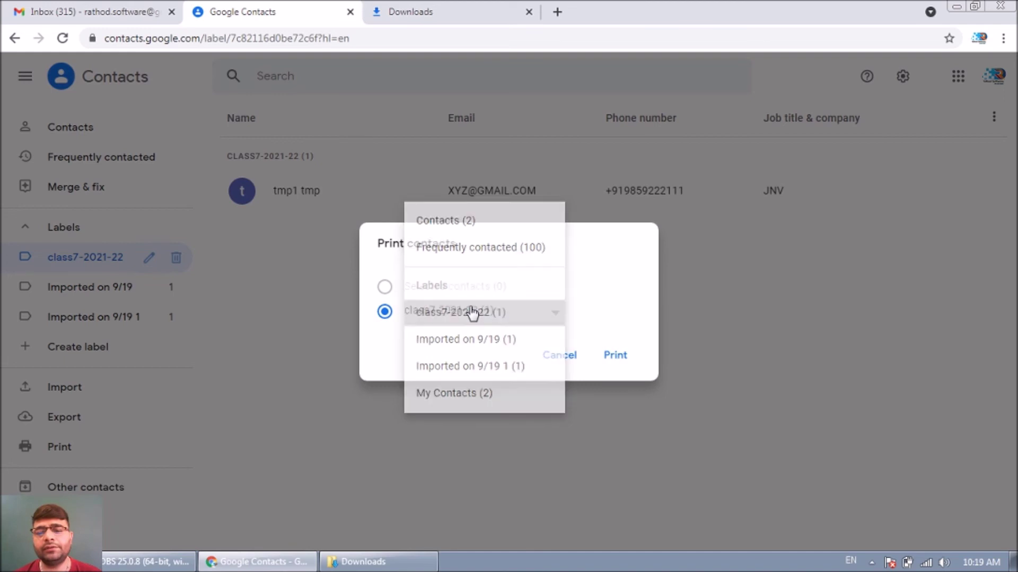
click(615, 356)
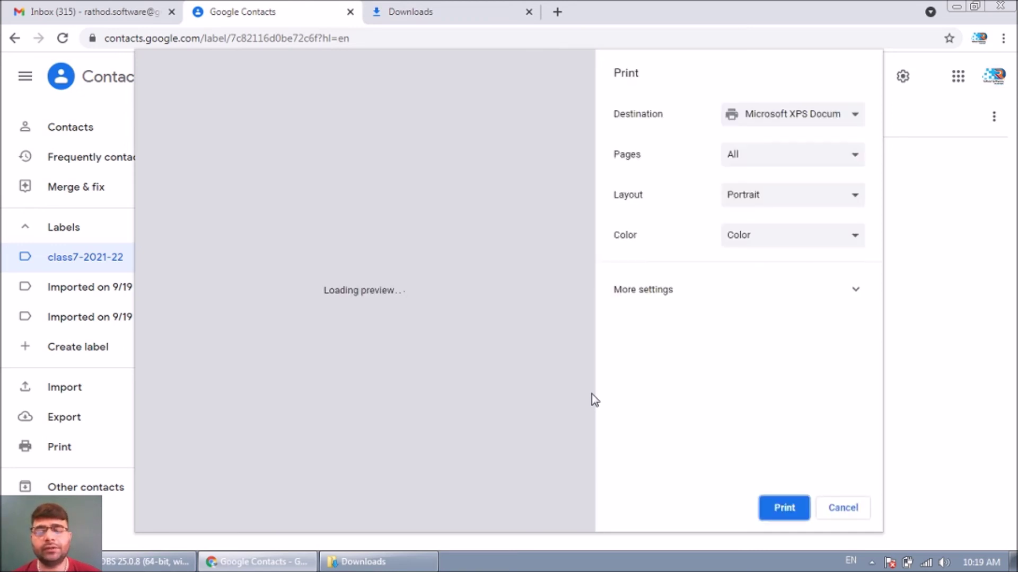
Choose Save as PDF with A4 paper and save the file to the Desktop.
click(798, 120)
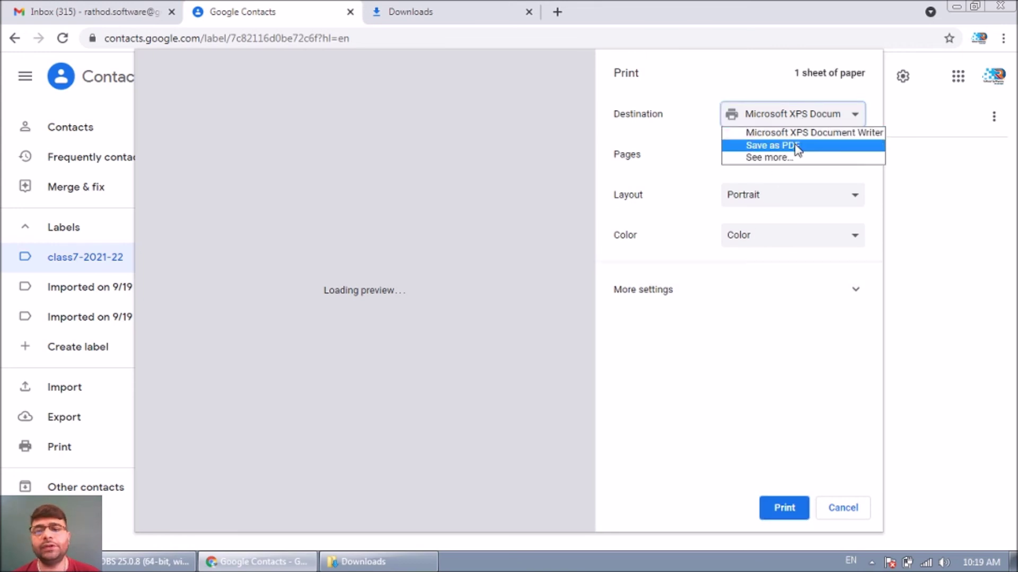
click(795, 146)
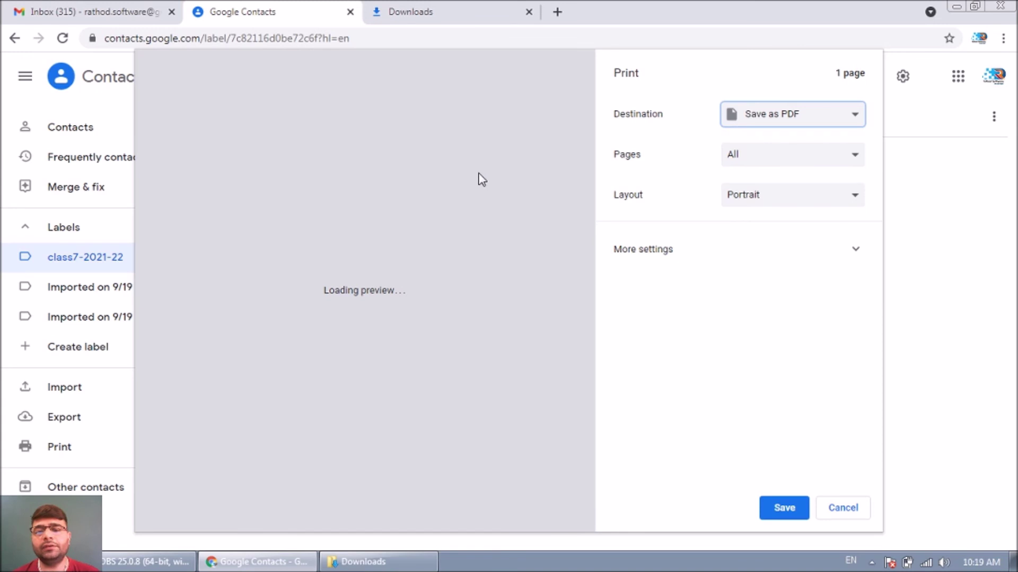
click(648, 253)
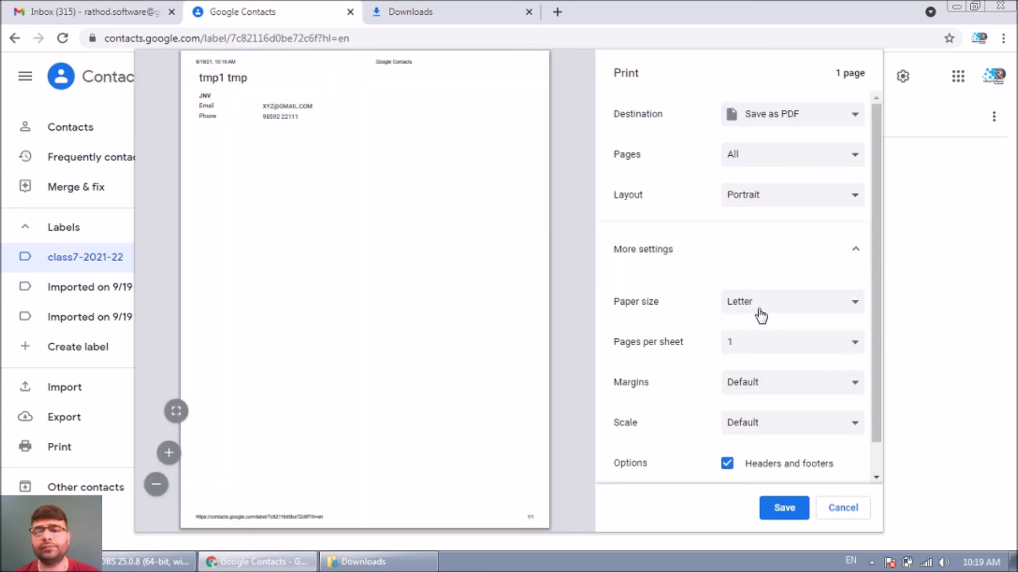
click(755, 309)
click(752, 370)
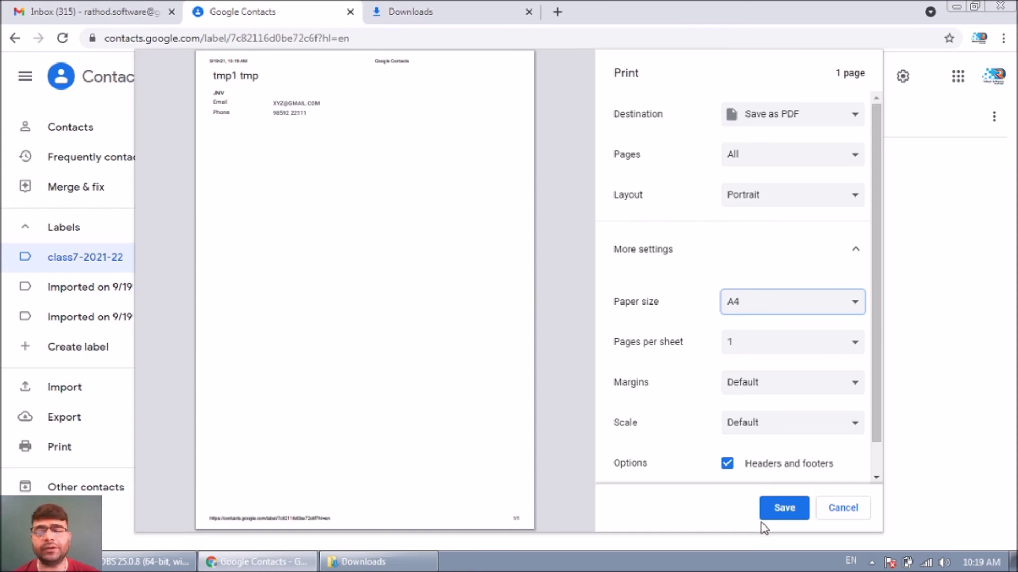
click(779, 513)
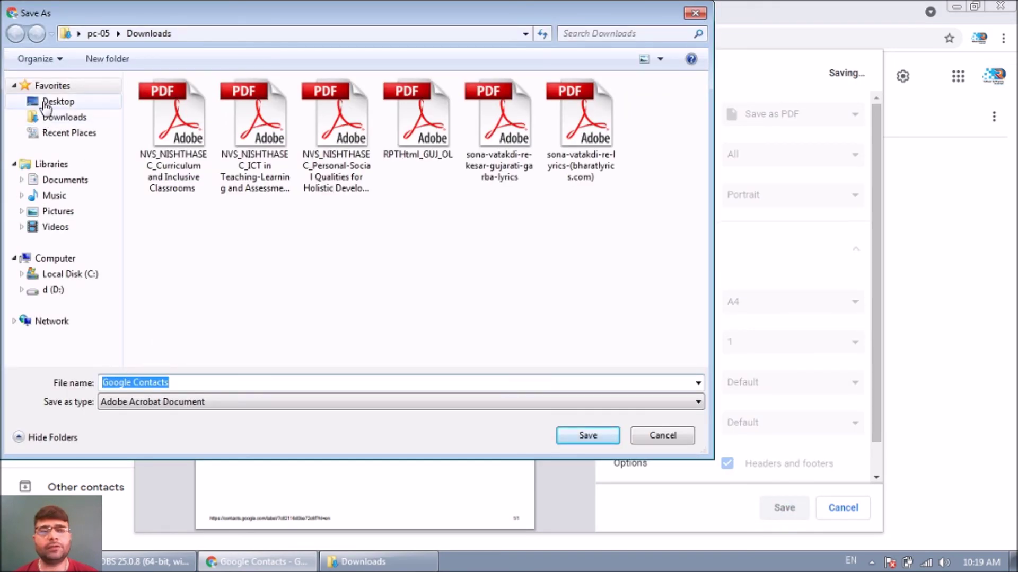
click(51, 101)
click(604, 438)
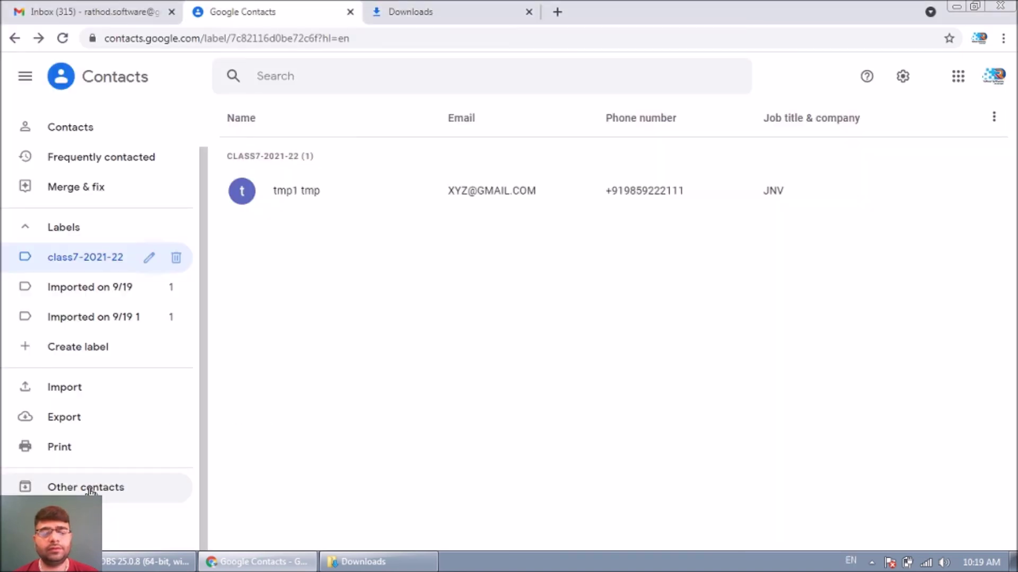
Scroll through Other contacts, then open the Trash listing 157 deleted contacts.
click(90, 492)
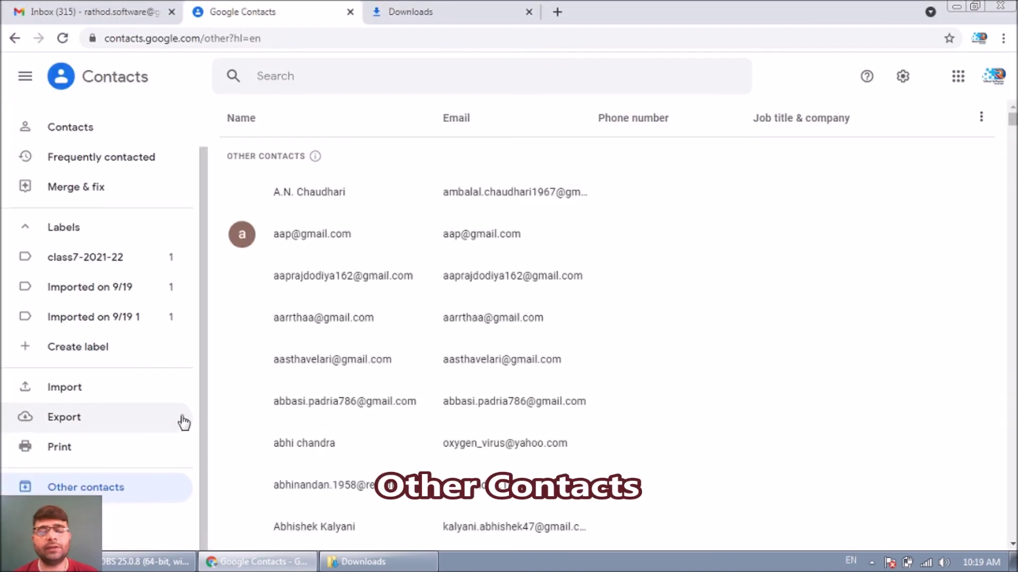
scroll(735, 336, down, 4)
scroll(731, 340, down, 5)
scroll(523, 390, up, 10)
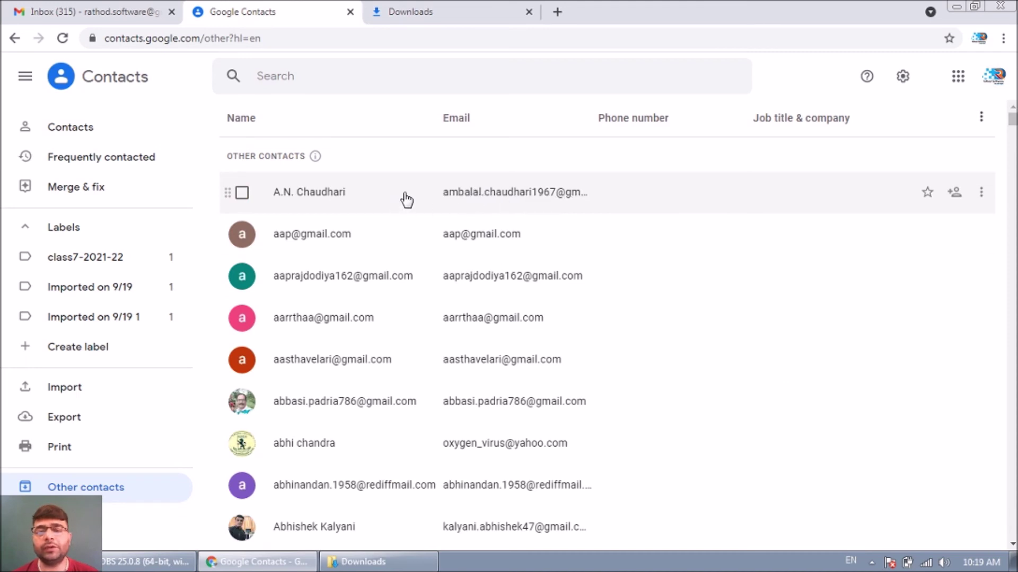
scroll(408, 238, down, 13)
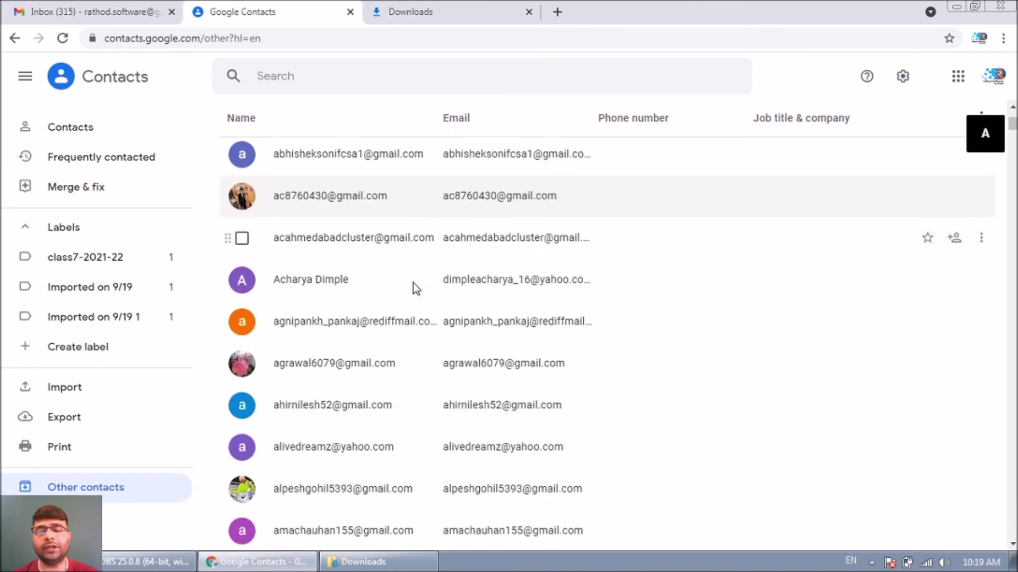
scroll(418, 290, up, 13)
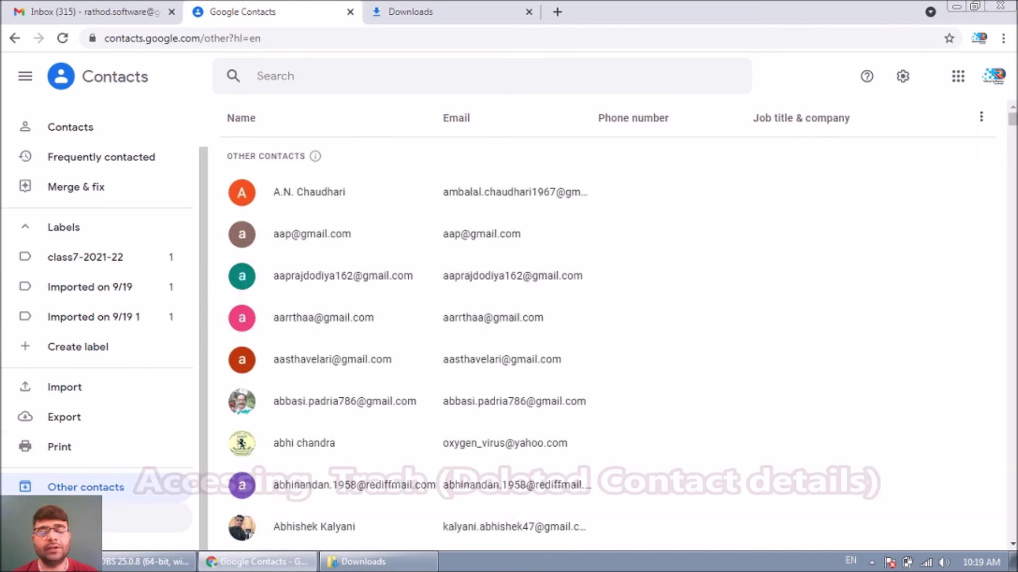
click(143, 517)
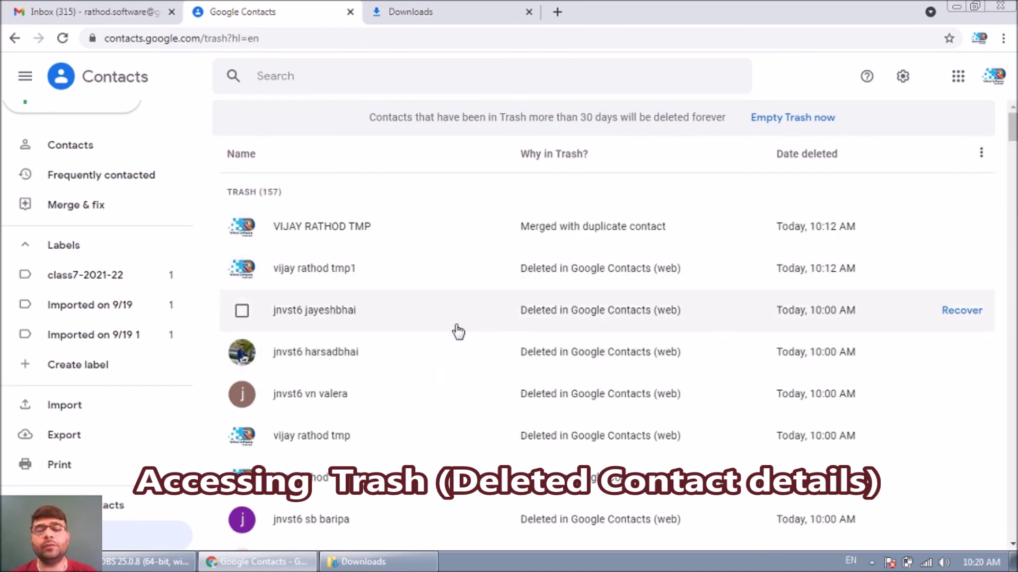
Recover the first merged contact from the Contacts Trash.
scroll(454, 339, down, 5)
scroll(455, 346, down, 15)
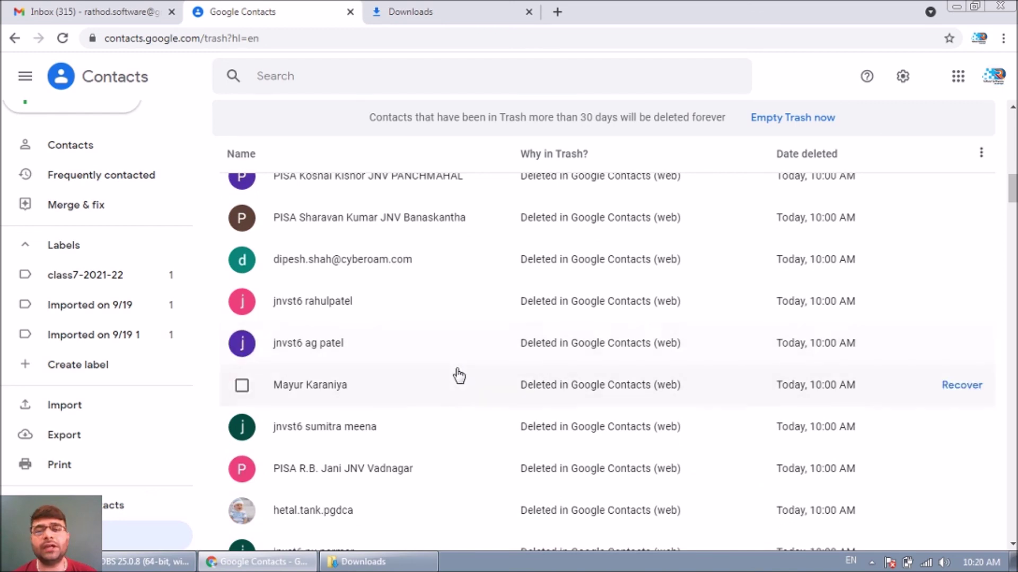
scroll(456, 375, up, 20)
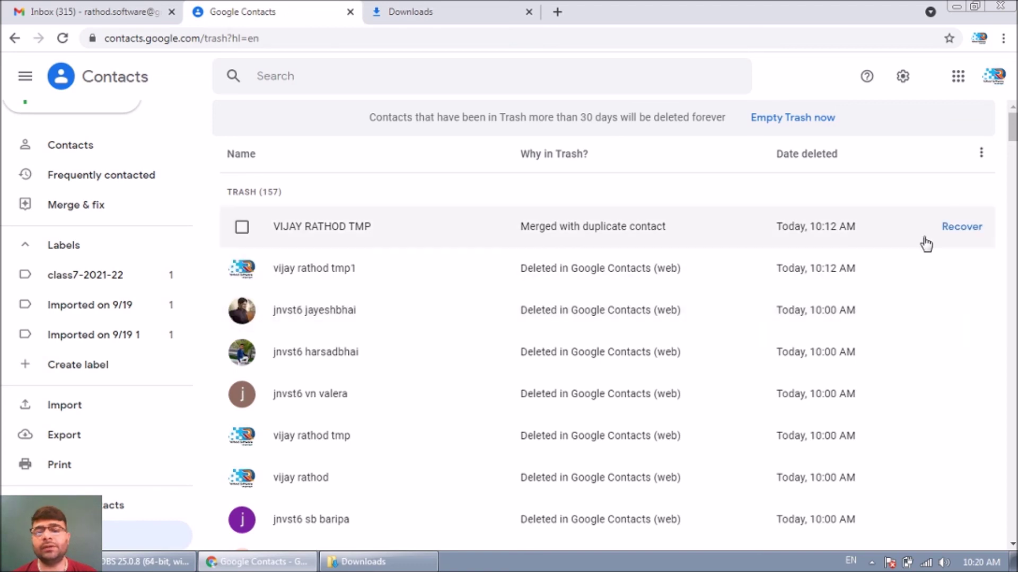
click(958, 232)
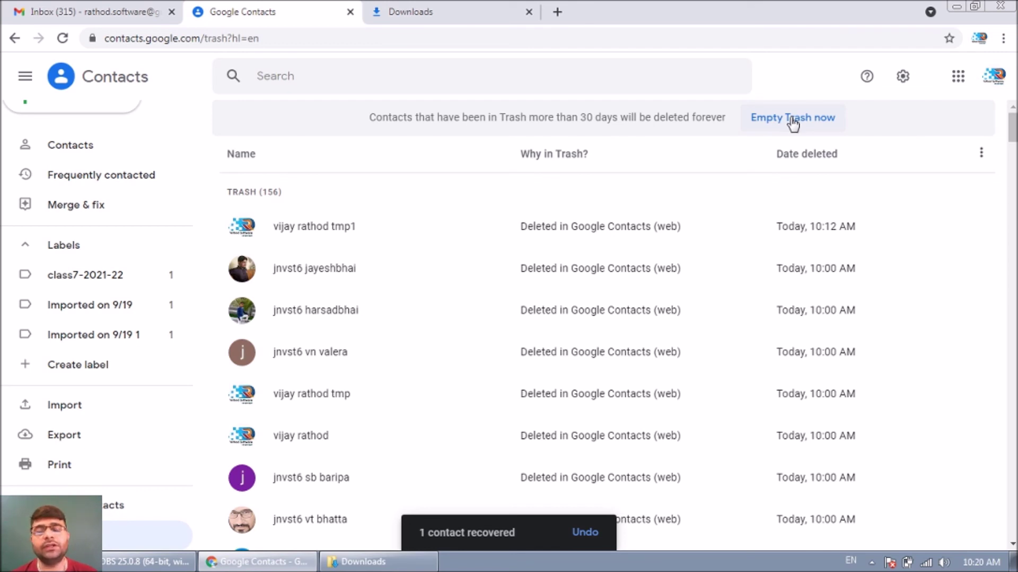
Permanently empty the Trash to Trash (0), then show the tutorial's closing slide.
click(792, 118)
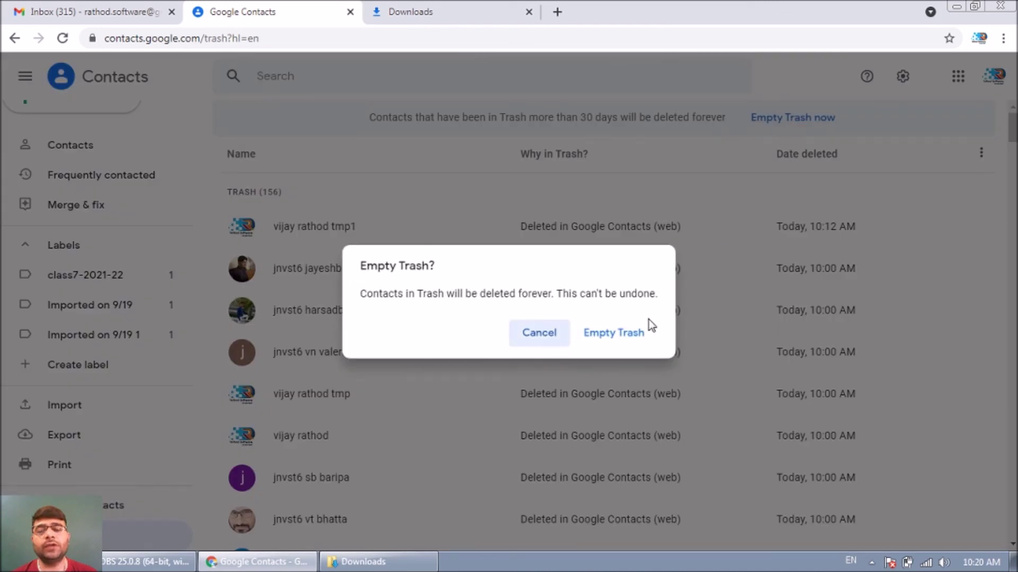
click(626, 339)
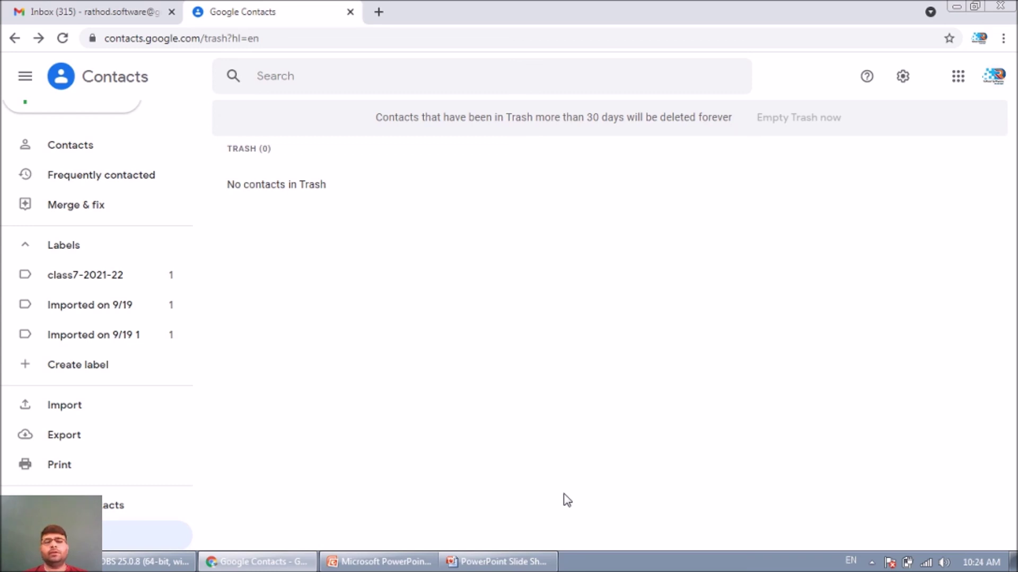
click(490, 566)
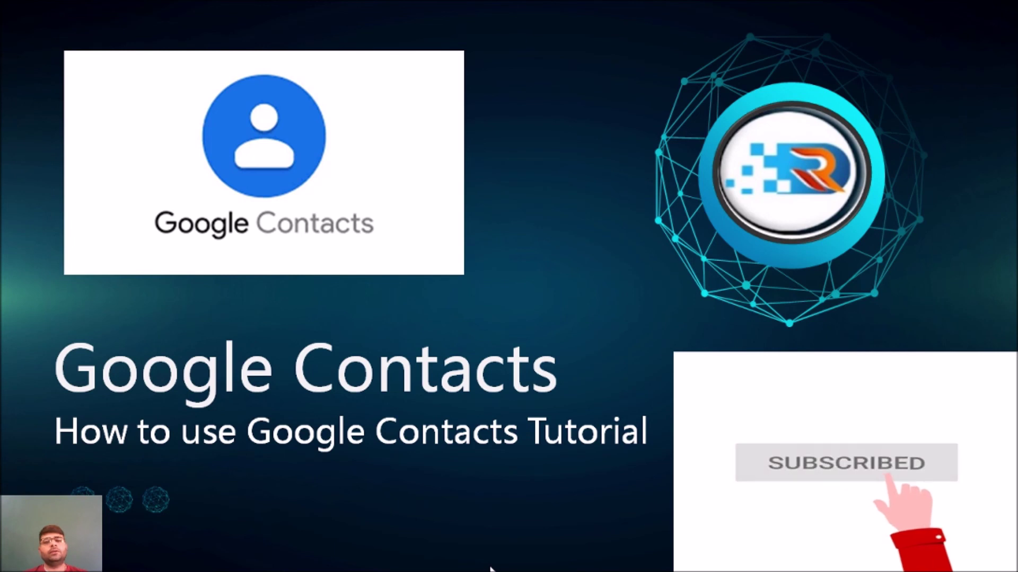